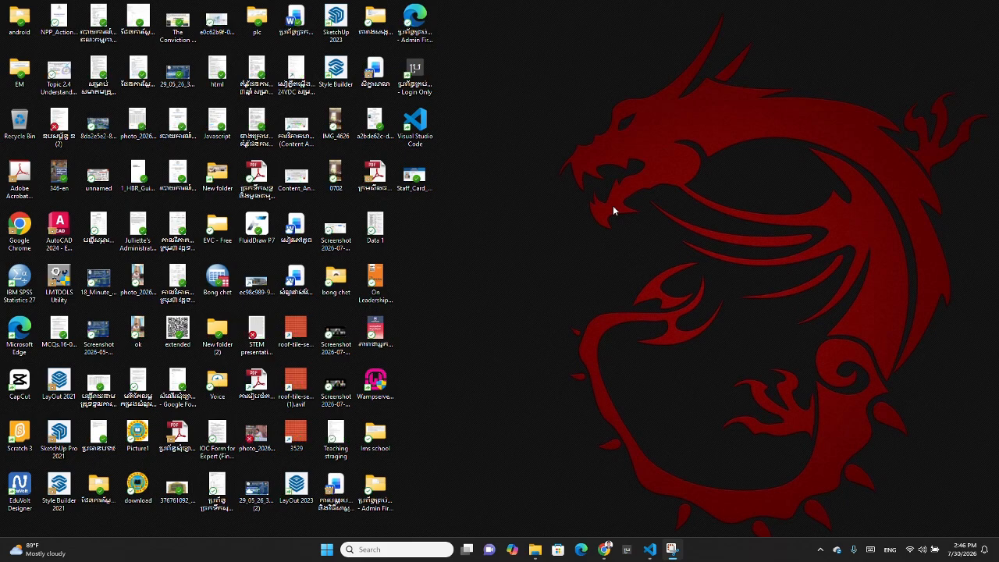
mouse_move(607, 550)
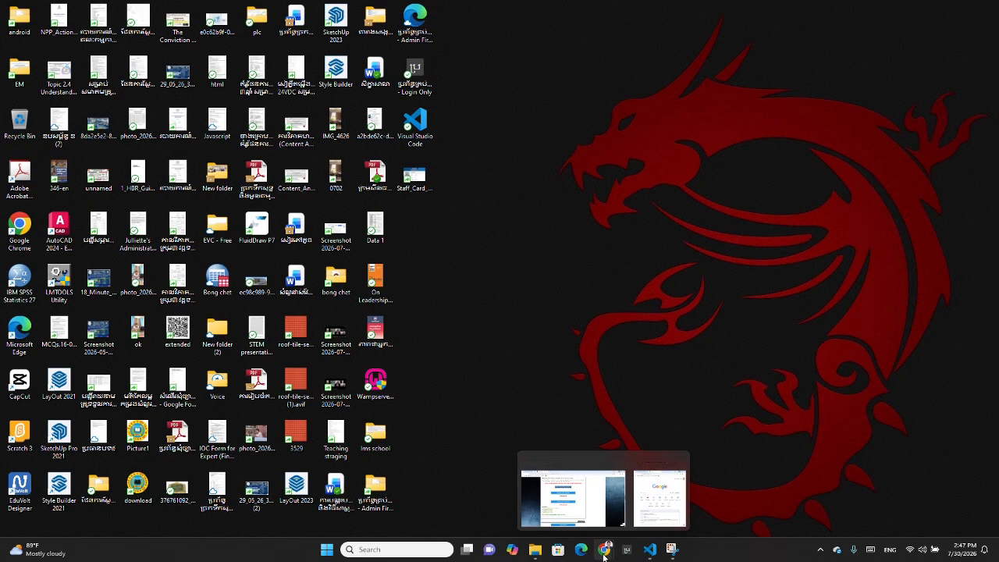
left_click(589, 521)
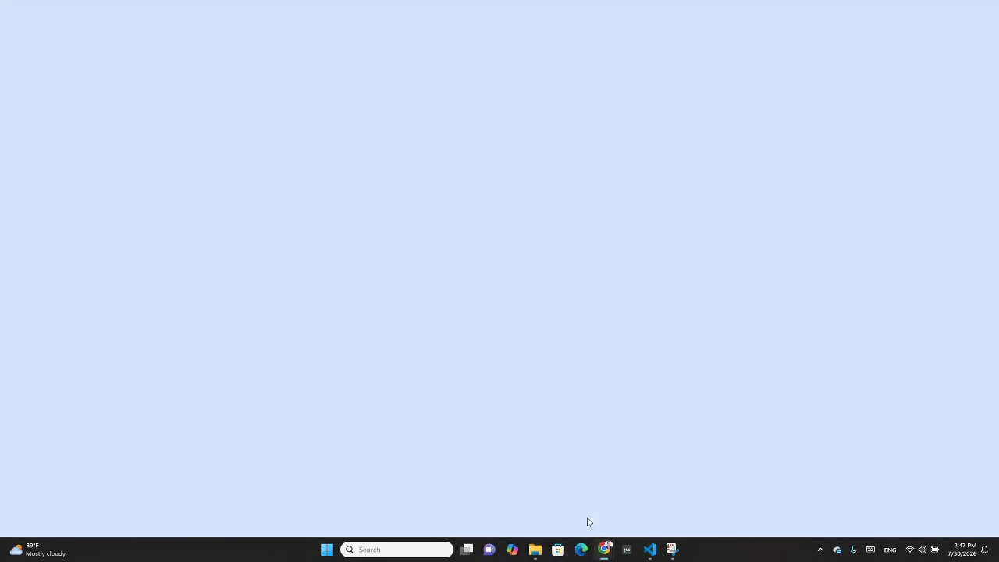
left_click(276, 11)
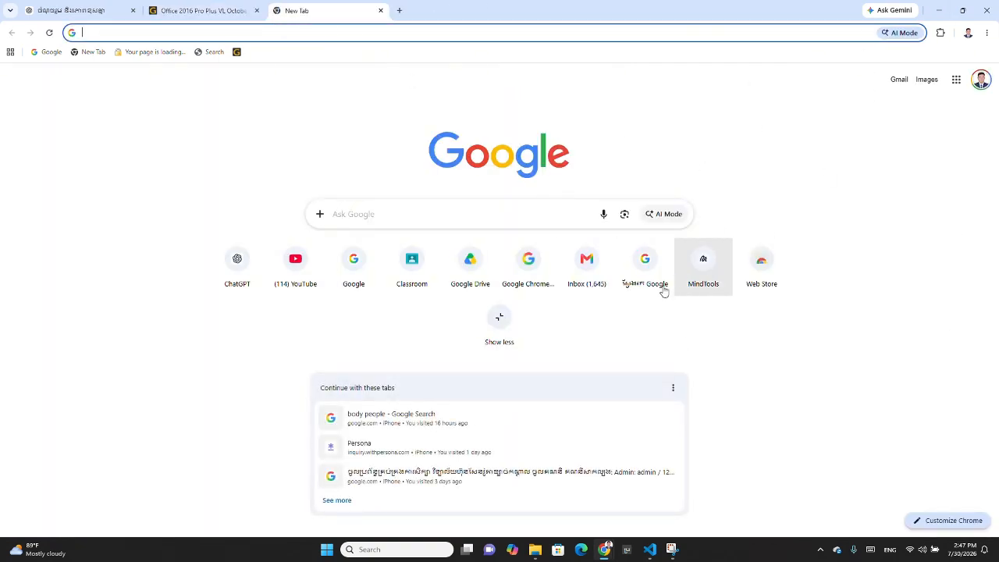
left_click(439, 219)
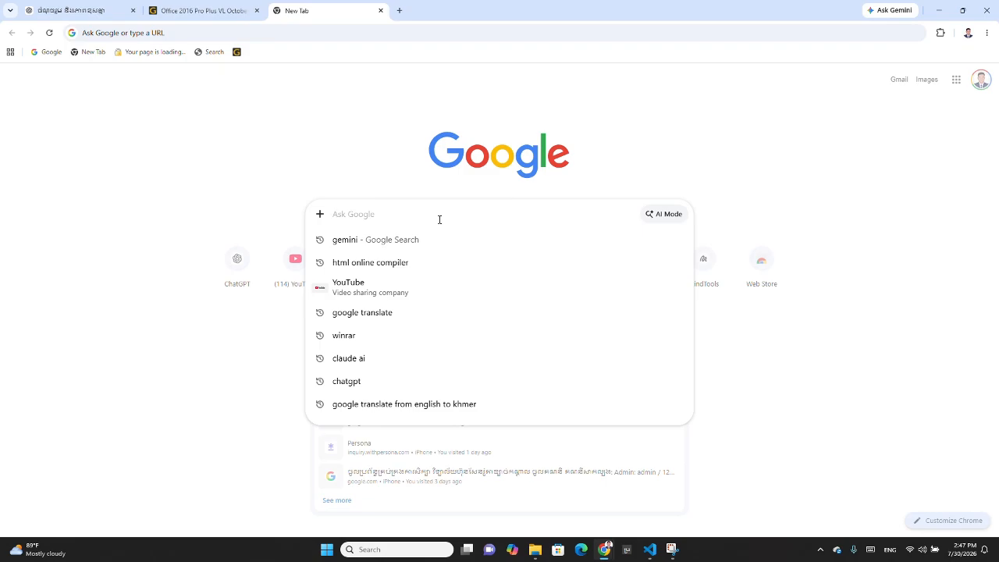
left_click(718, 141)
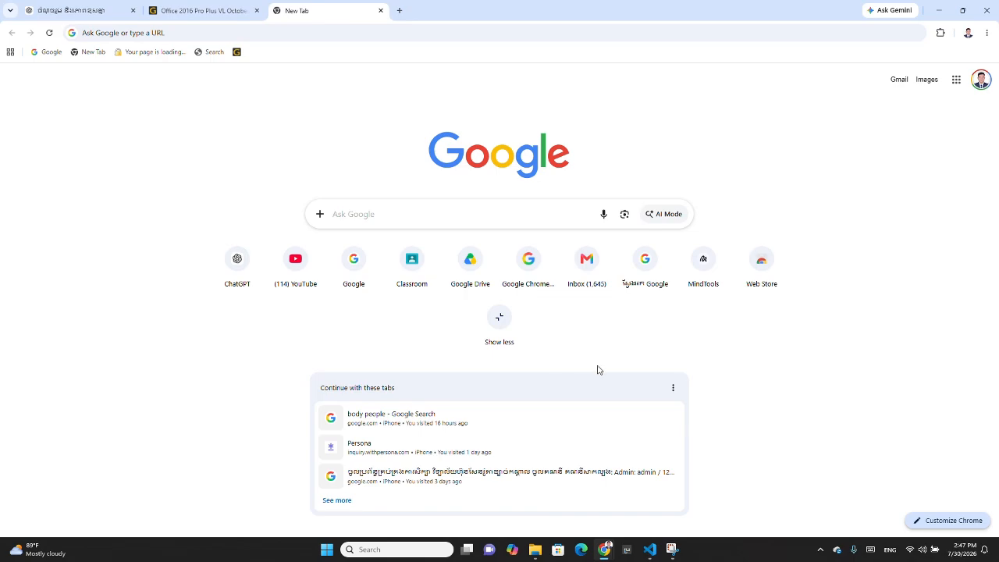
- Open a Chrome window with the third profile in the profile picker and display its Gmail inbox
right_click(605, 554)
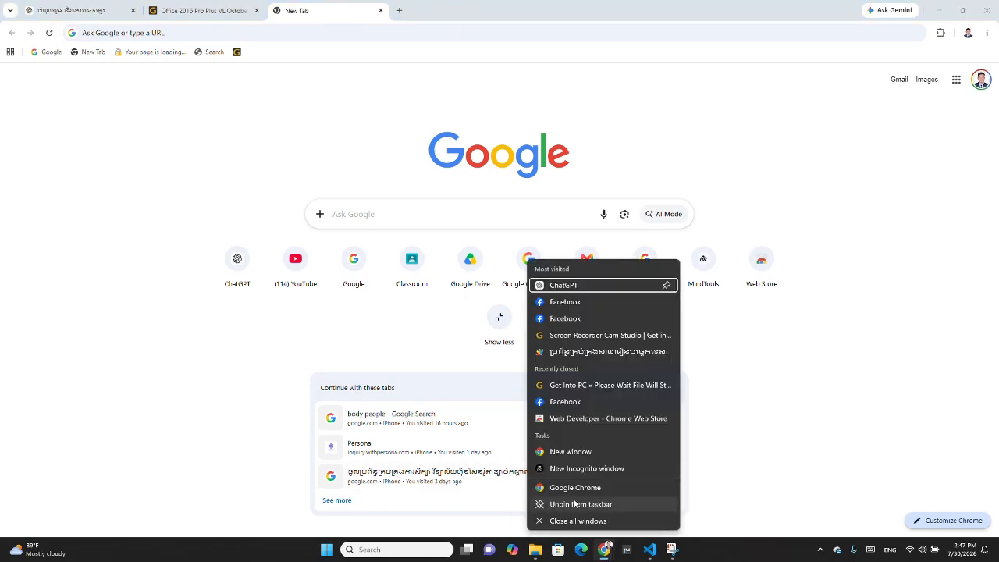
left_click(571, 488)
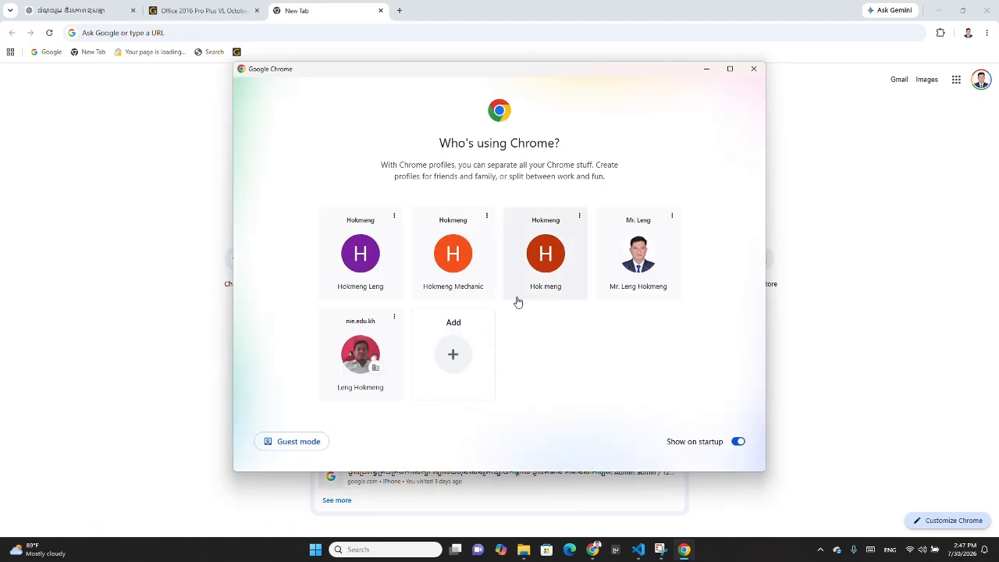
left_click(542, 265)
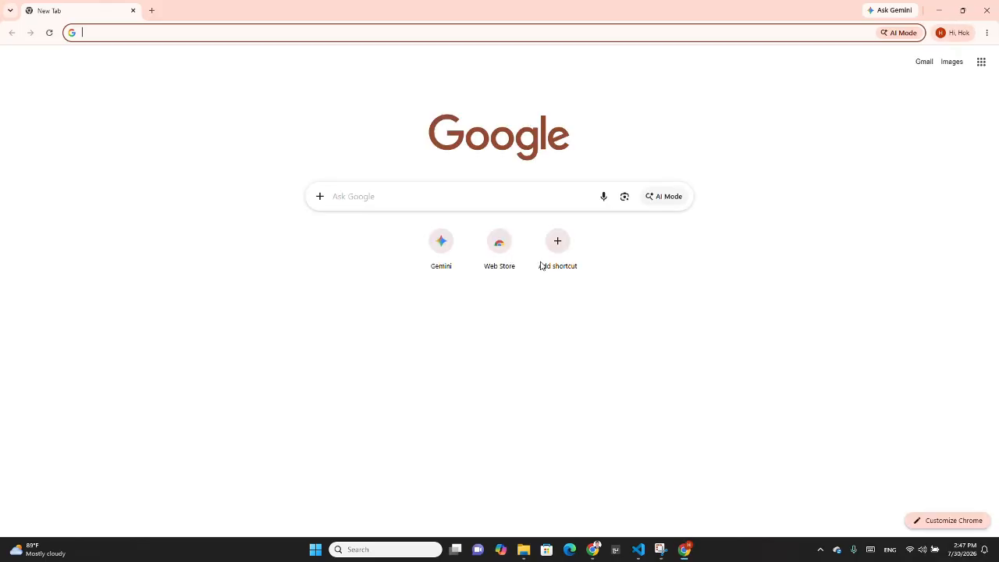
left_click(981, 63)
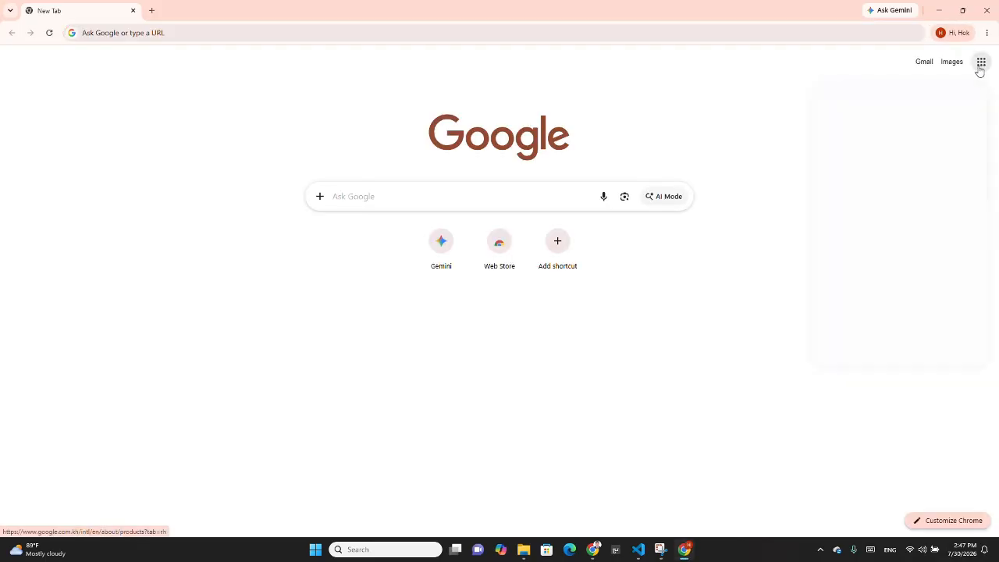
left_click(926, 64)
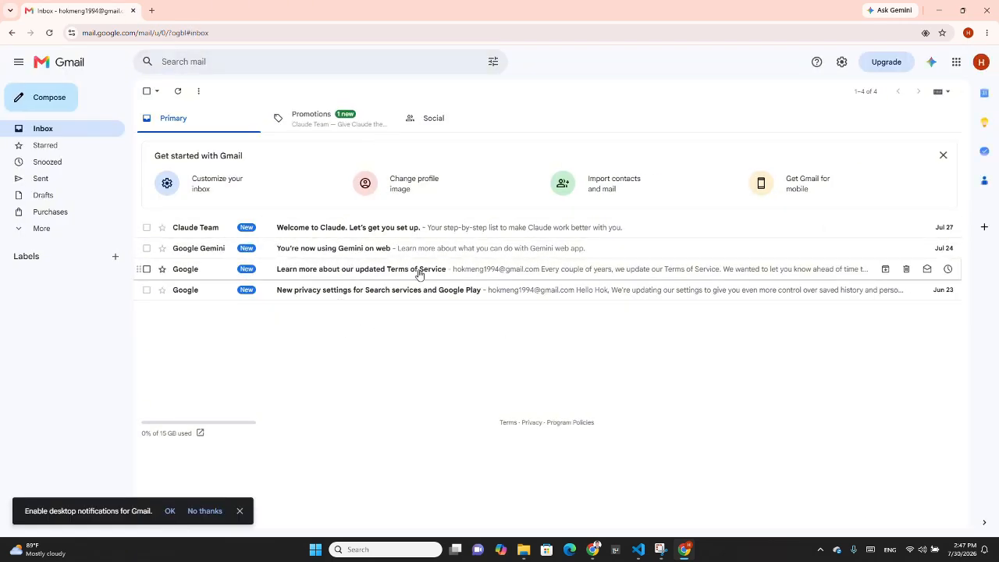
- Search Google for "phet simulations" in a new tab and open the PhET website at phet.colorado.edu
left_click(151, 10)
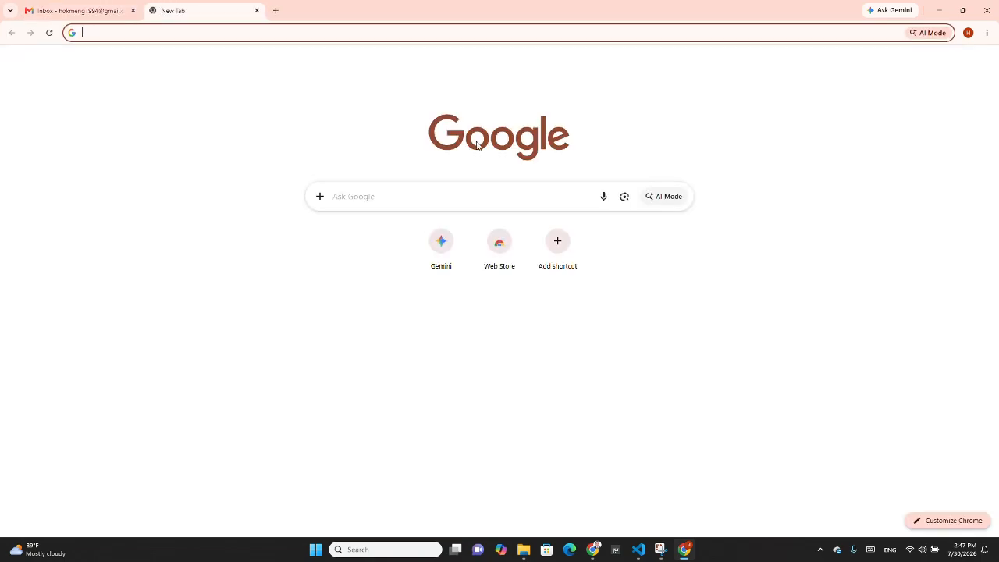
left_click(485, 202)
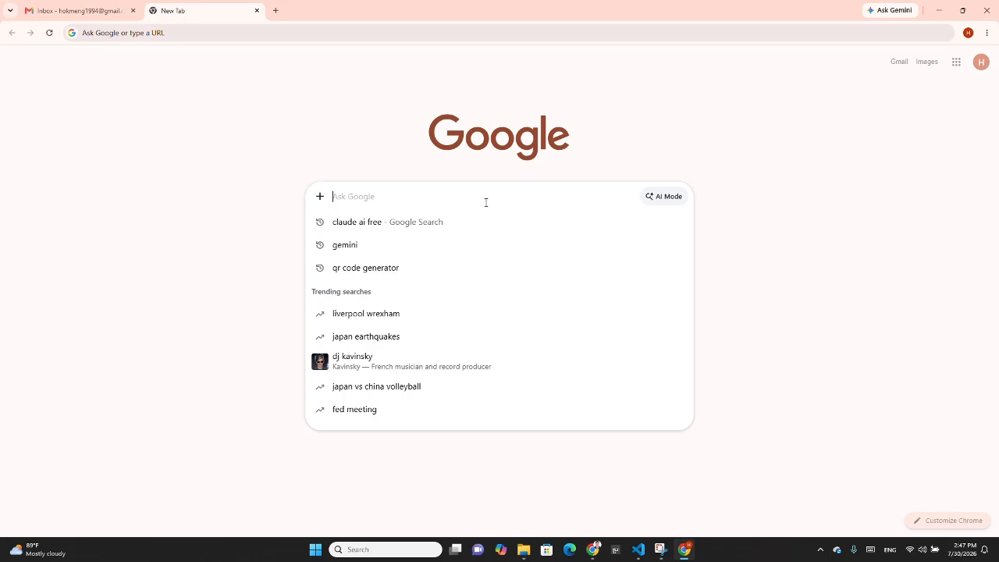
type("phet")
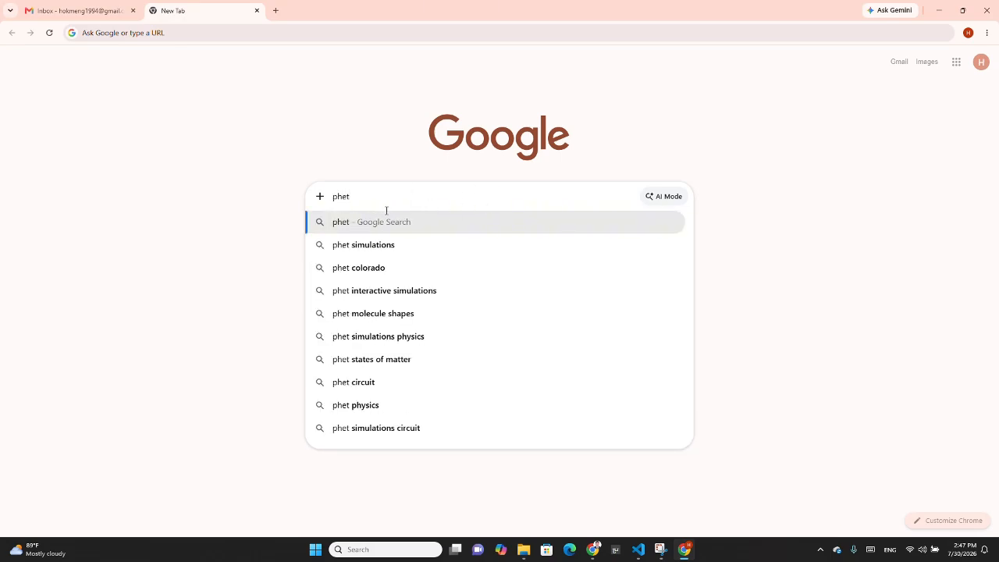
left_click(350, 245)
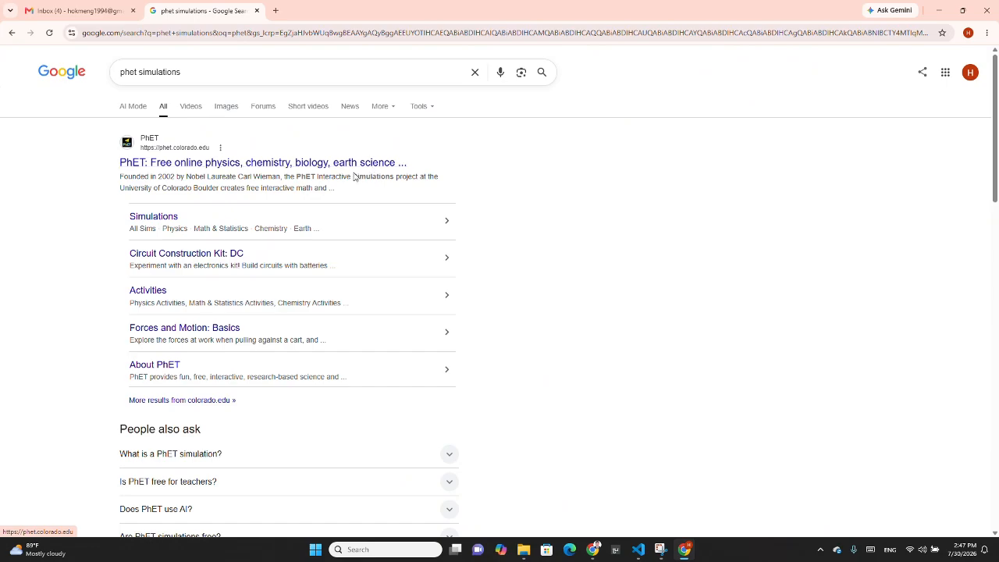
left_click(188, 167)
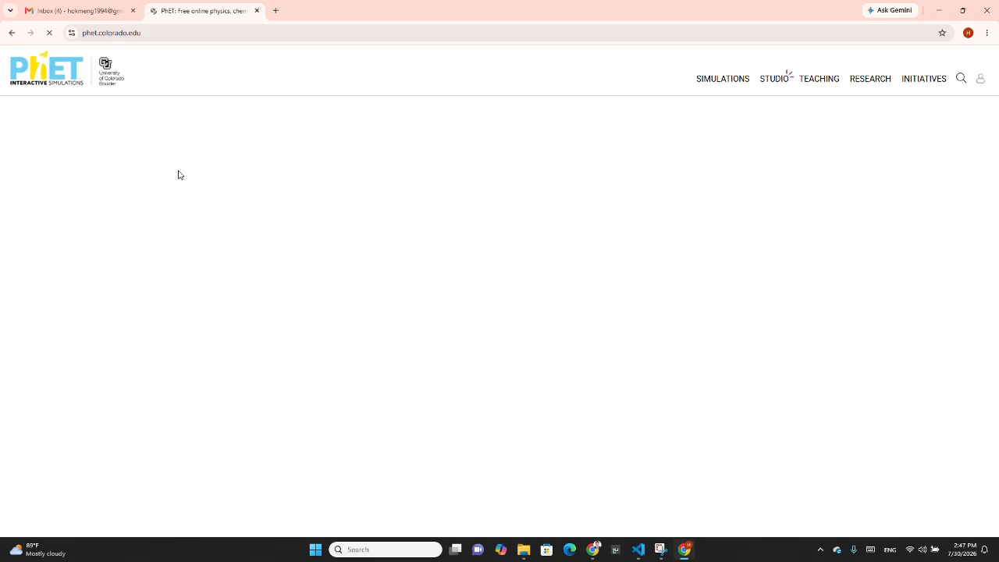
- Look over the PhET home page, including its banner, subject categories and site navigation
key("ctrl+plus")
key("ctrl+plus")
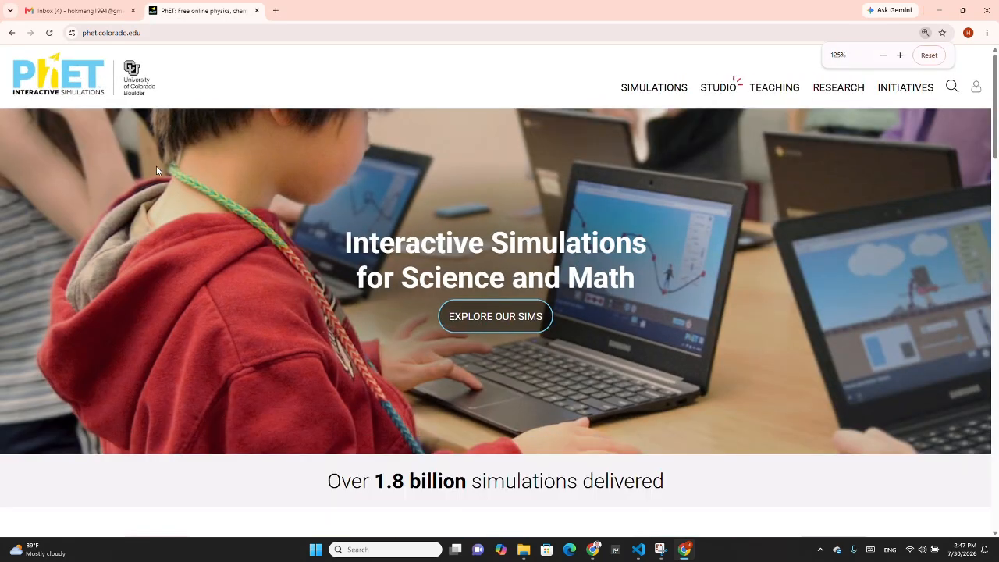
key("ctrl+minus")
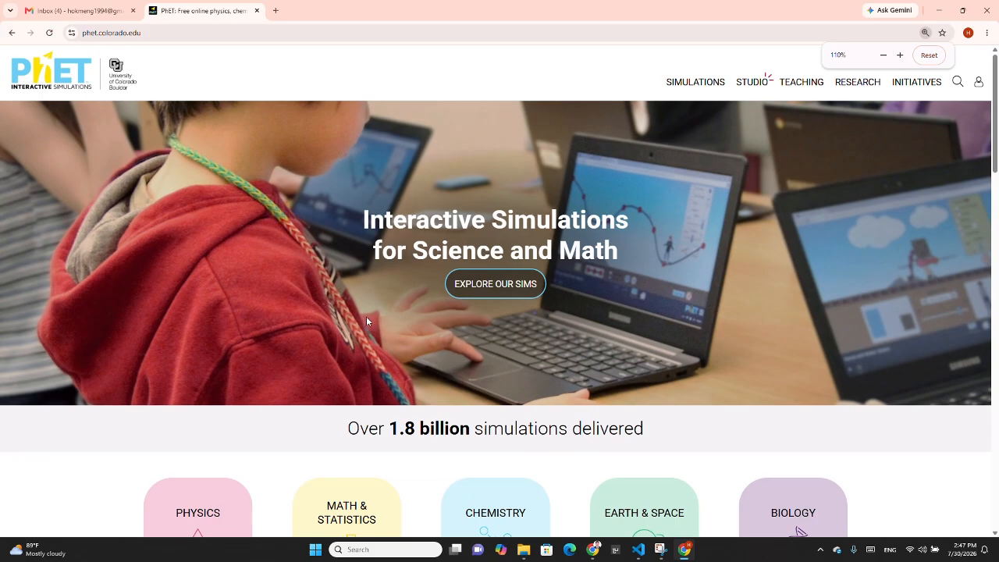
key("ctrl+minus")
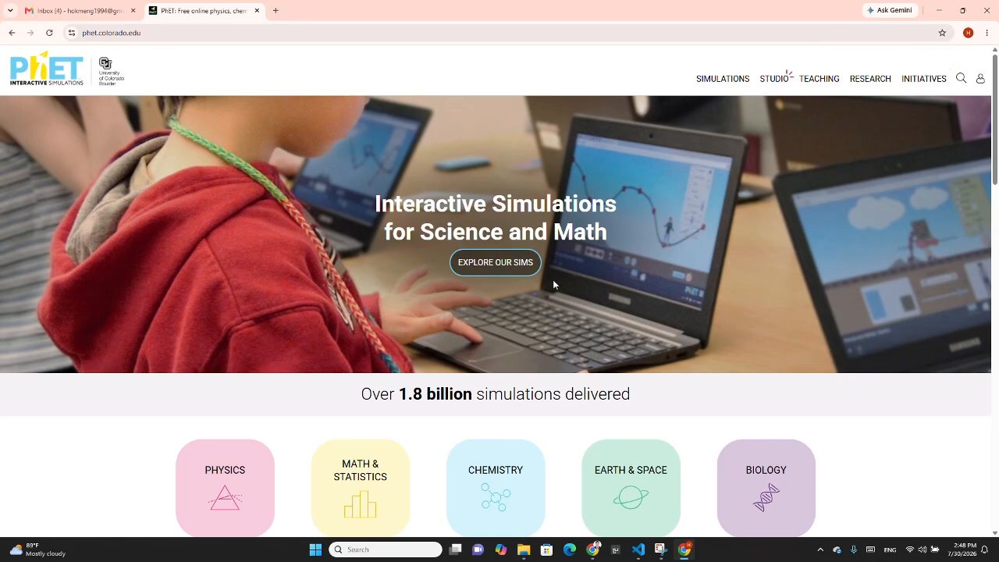
scroll(515, 273, "down", 3)
scroll(515, 274, "up", 2)
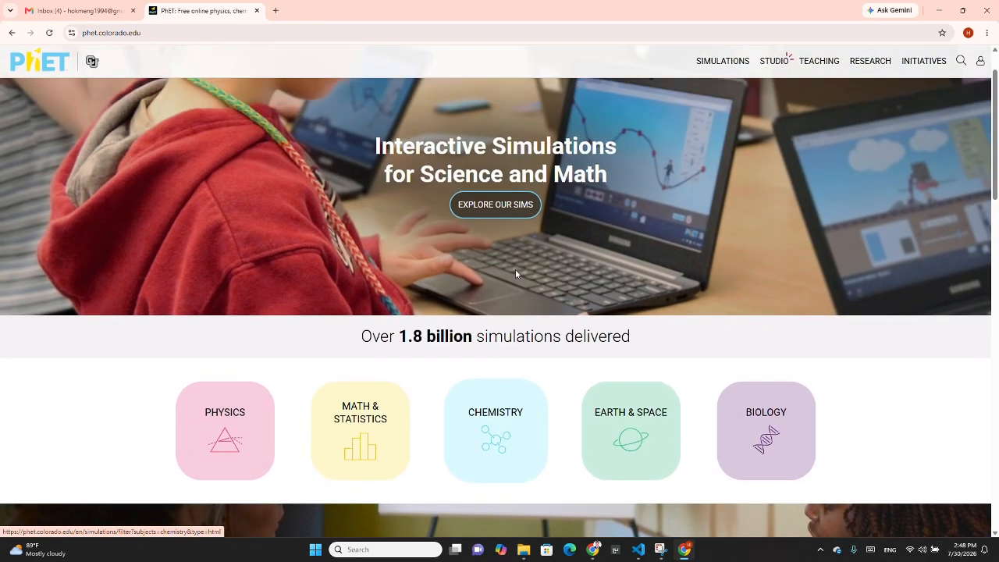
scroll(515, 274, "up", 1)
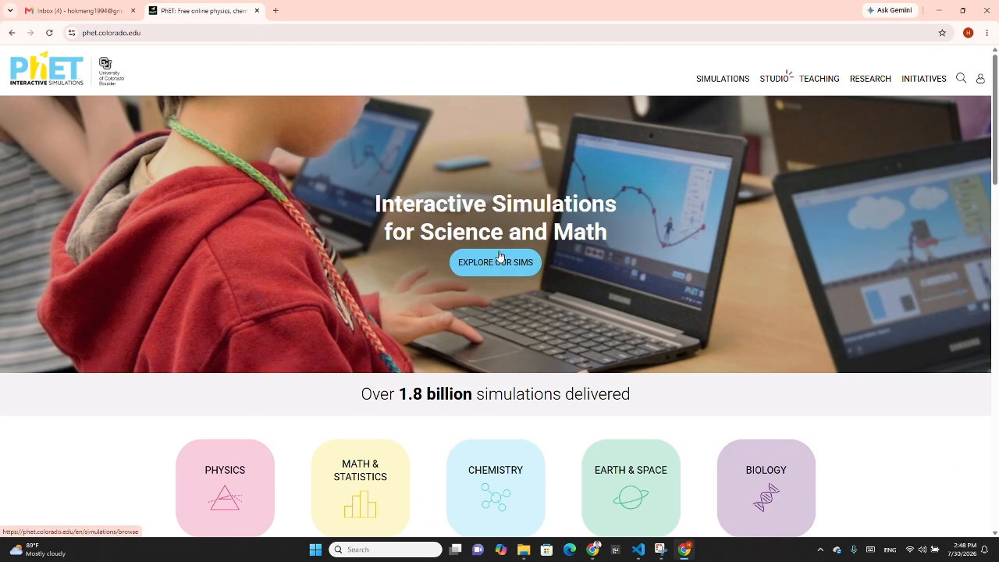
scroll(494, 262, "down", 3)
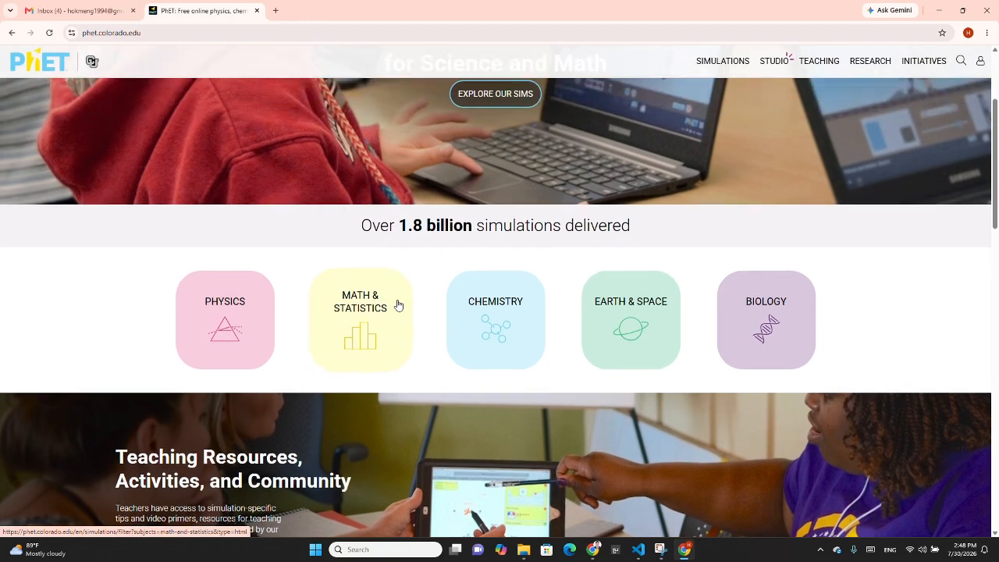
scroll(398, 304, "up", 3)
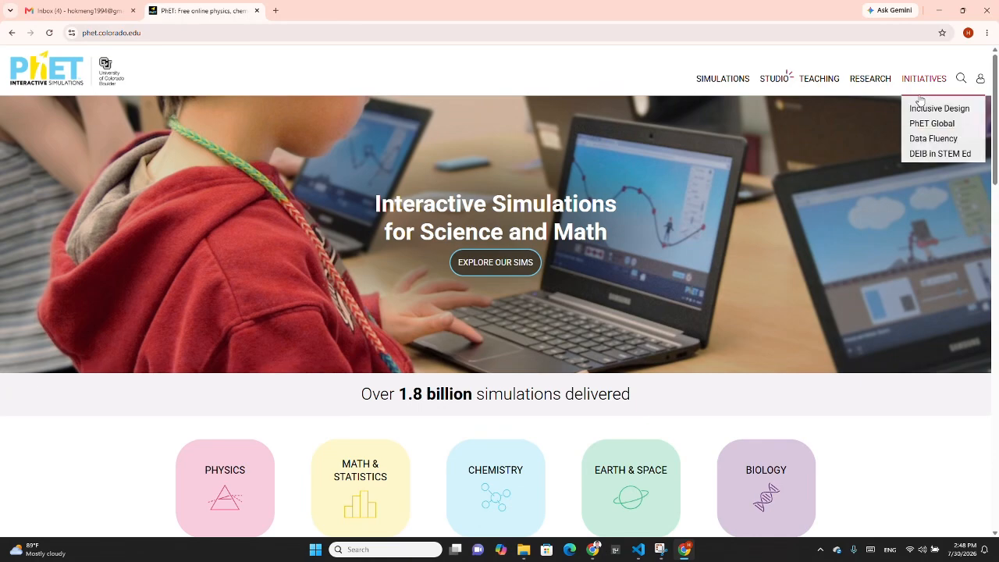
- Open the PhET sign-in form and go on to the registration for an educator account
left_click(980, 84)
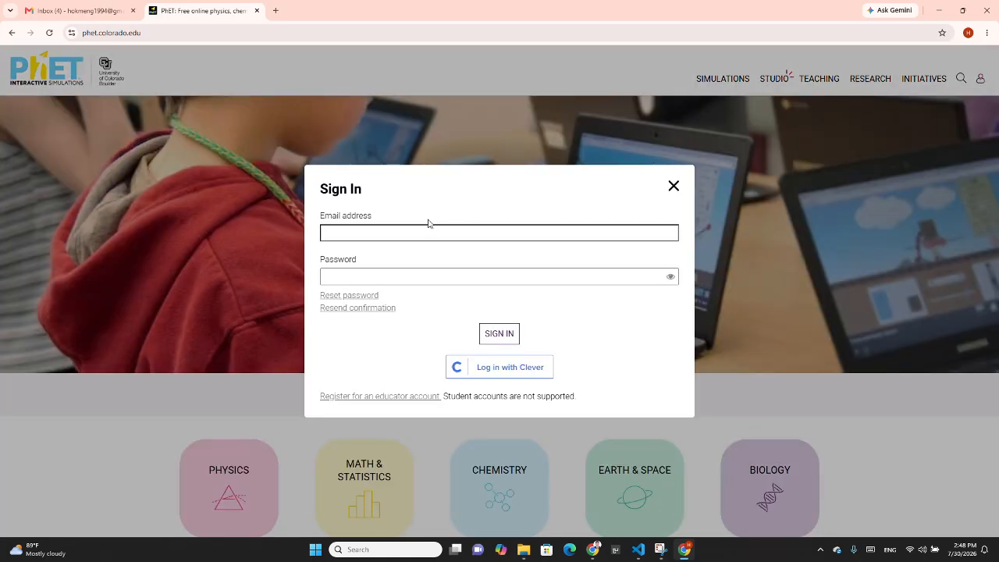
left_click(364, 235)
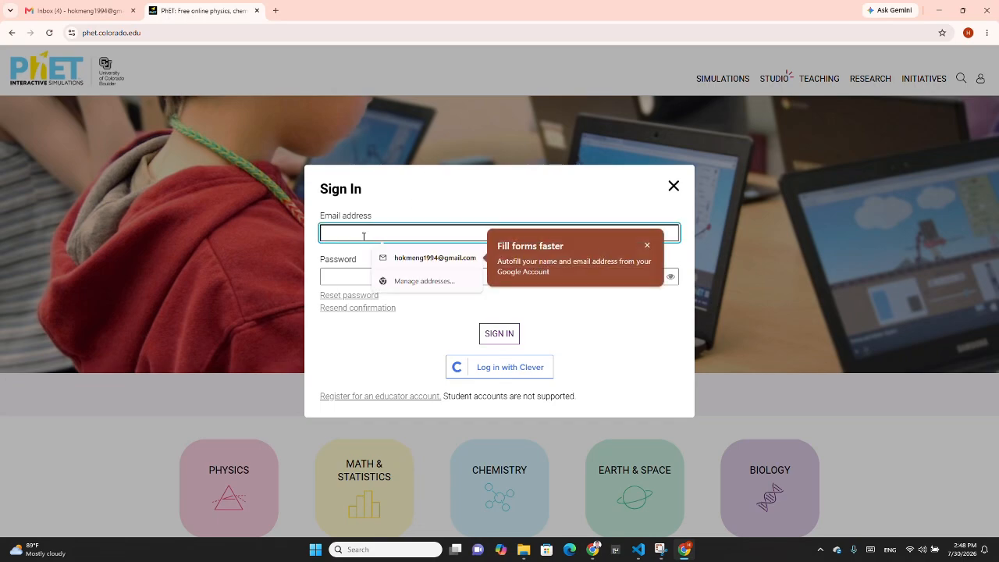
left_click(361, 275)
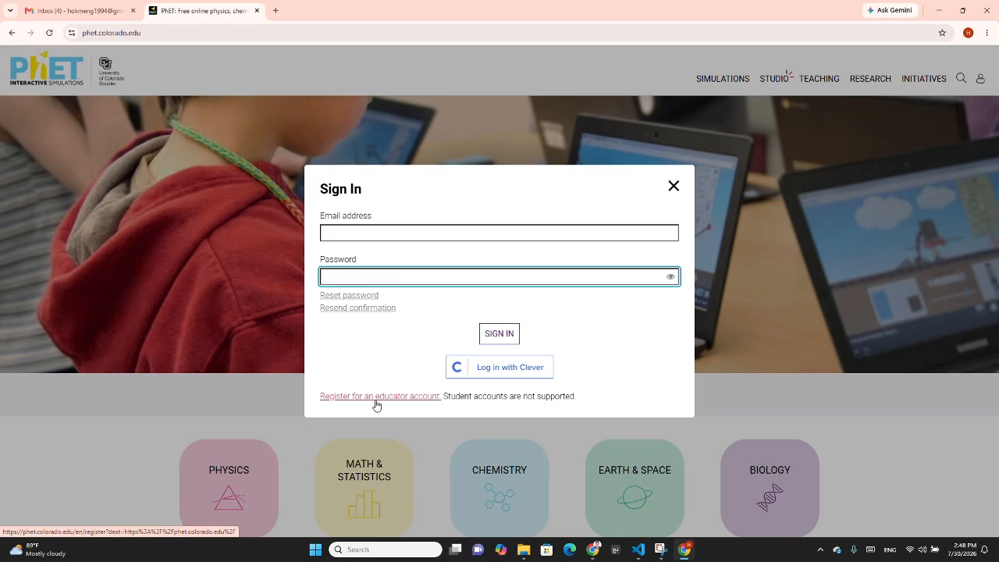
left_click(409, 400)
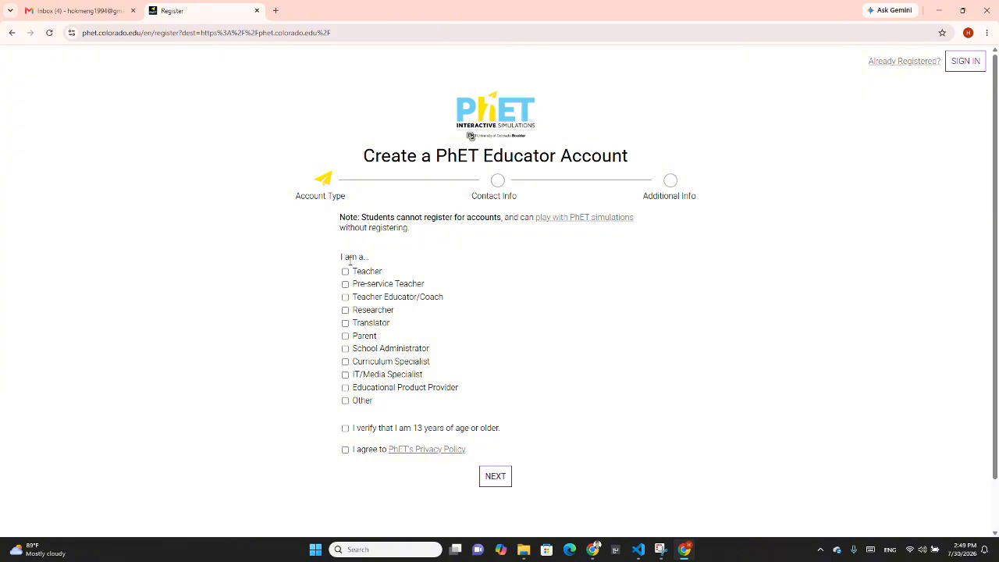
- Submit the account type page with all roles from Teacher through Educational Product Provider, the 13-or-older verification and the privacy policy agreement
left_click(348, 272)
left_click(346, 284)
left_click(345, 297)
left_click(345, 310)
left_click(345, 323)
left_click(345, 336)
left_click(345, 349)
left_click(345, 361)
left_click(345, 375)
left_click(346, 388)
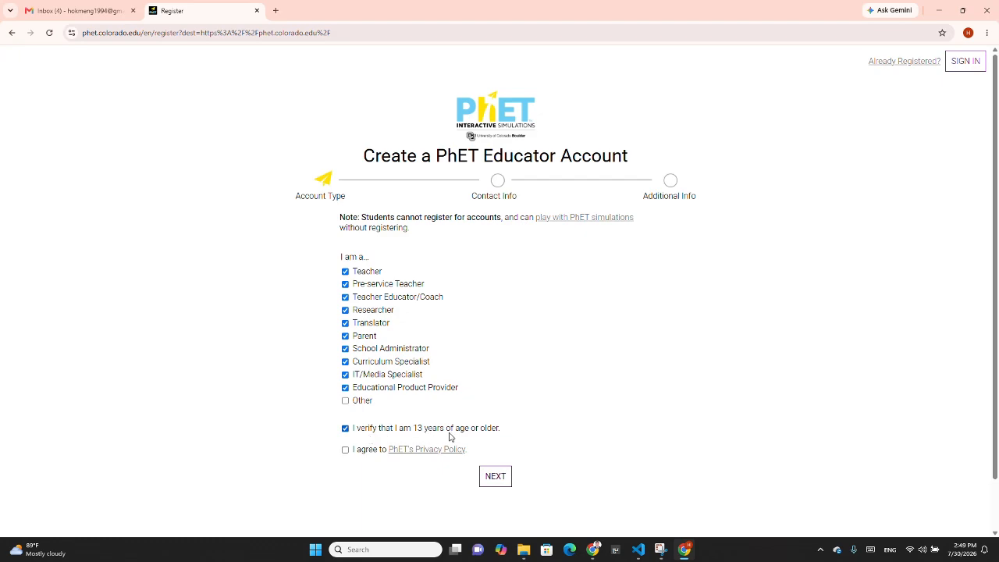
left_click(345, 450)
left_click(496, 477)
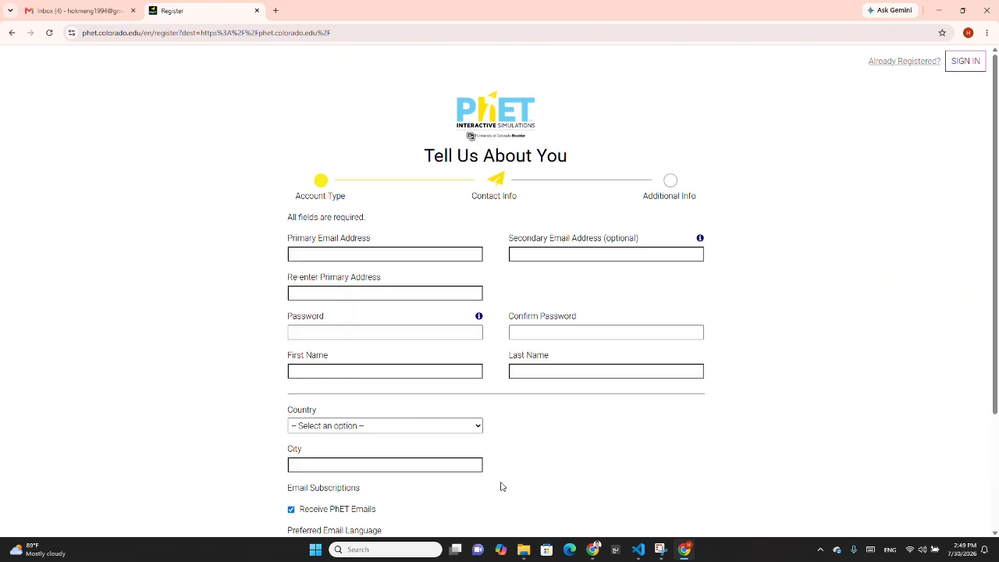
- Autofill the primary email address, its re-entry and the first and last names from the saved Google account suggestion
scroll(391, 340, "down", 2)
scroll(385, 338, "up", 1)
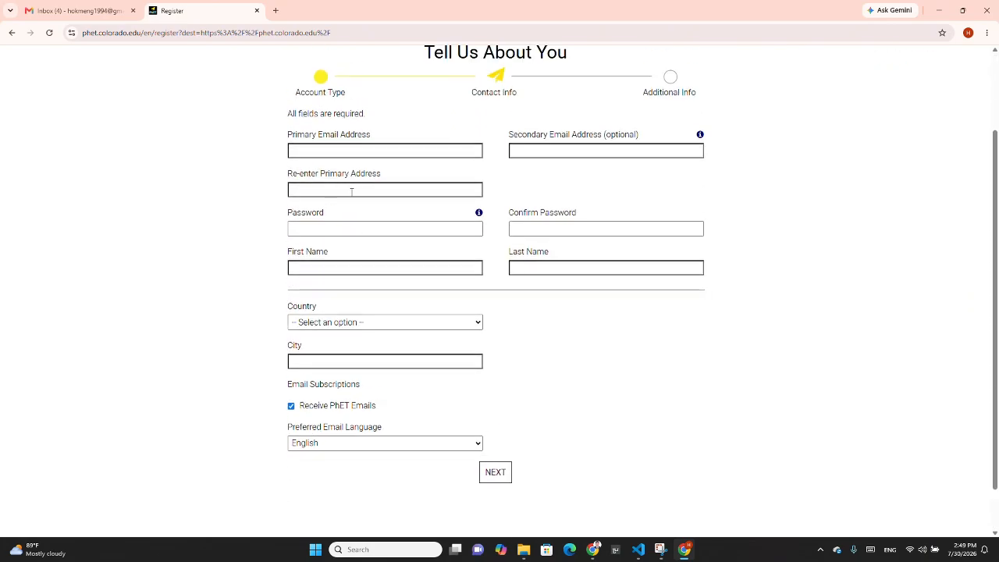
left_click(347, 150)
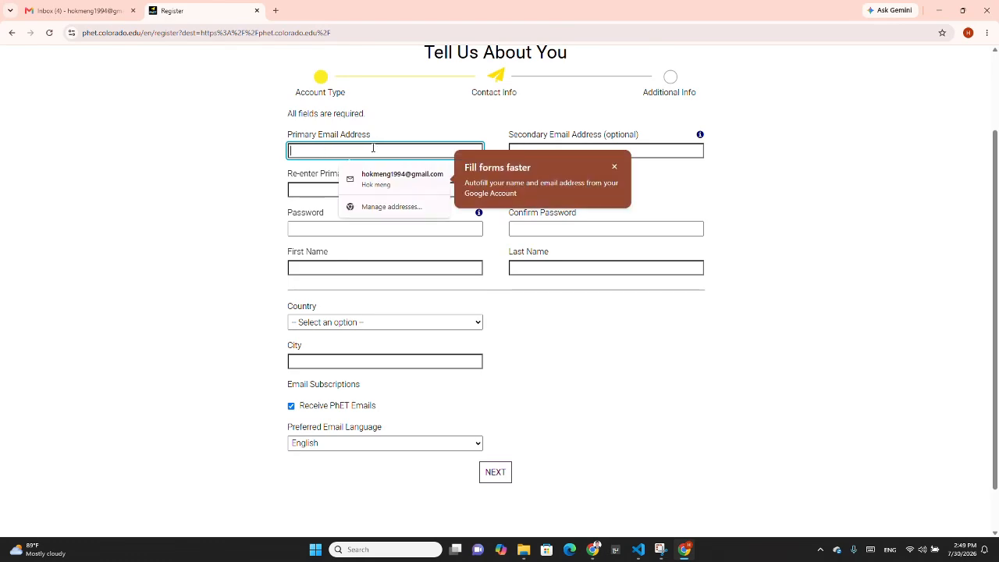
left_click(337, 151)
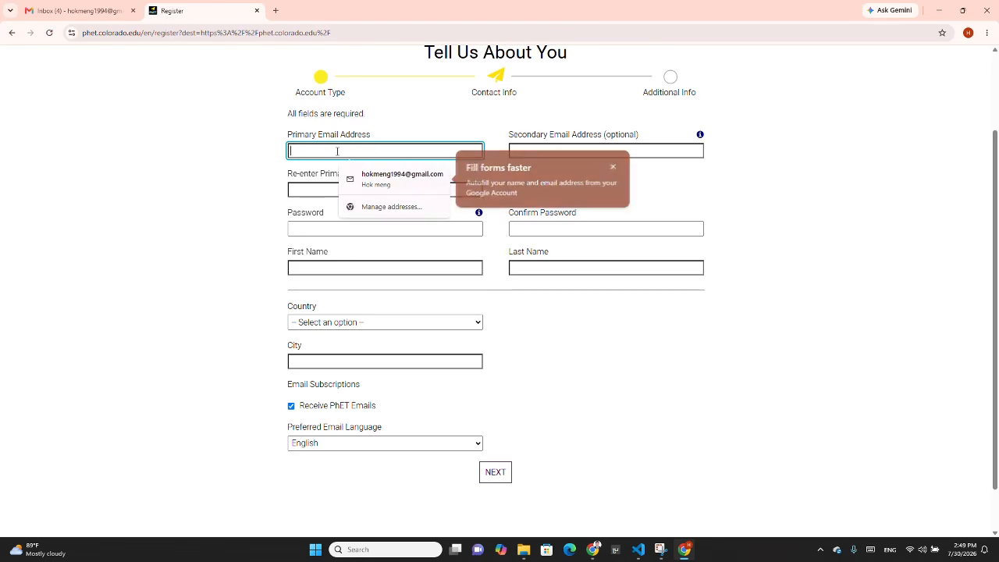
left_click(376, 184)
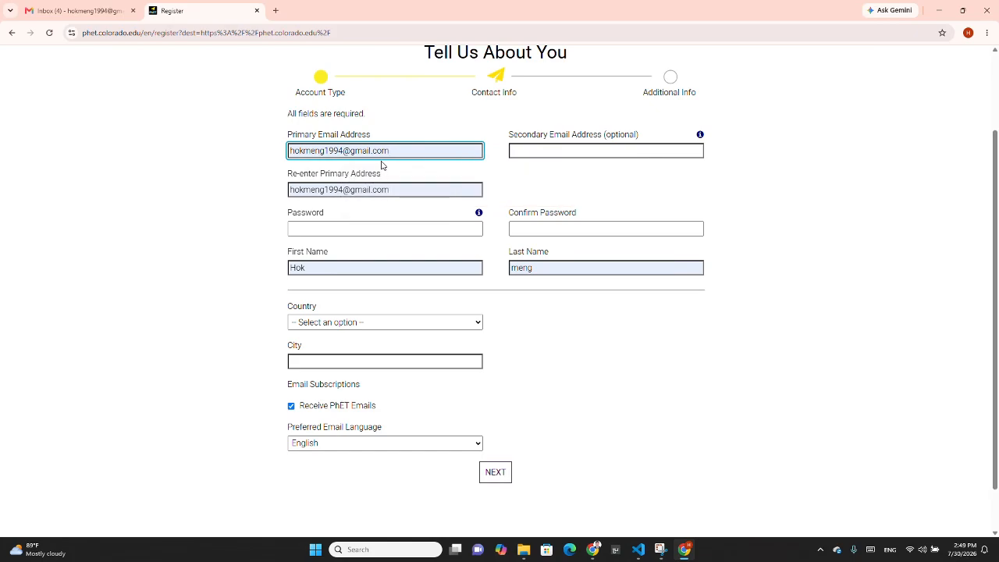
left_click_drag(394, 152, 288, 152)
left_click(300, 190)
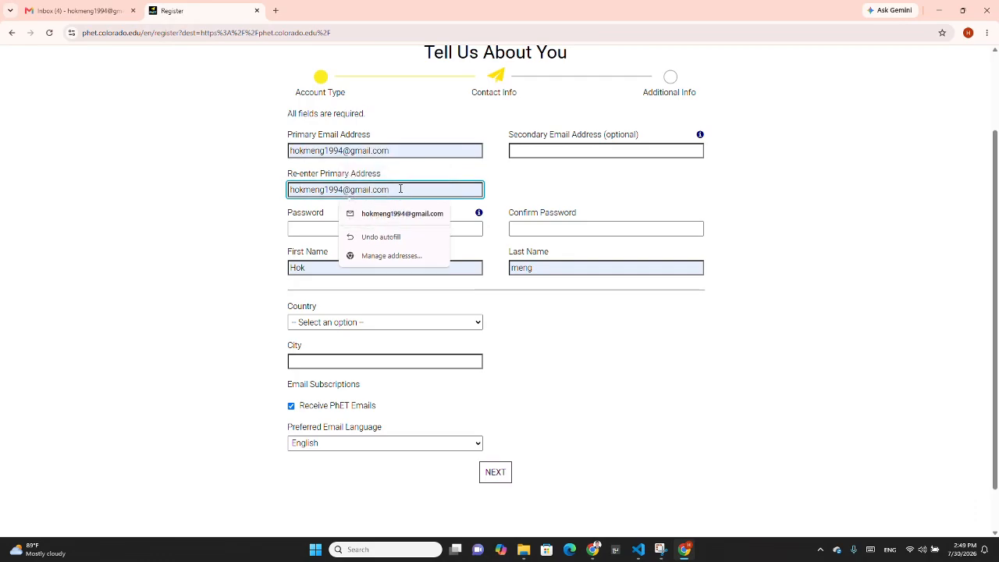
left_click_drag(396, 192, 289, 191)
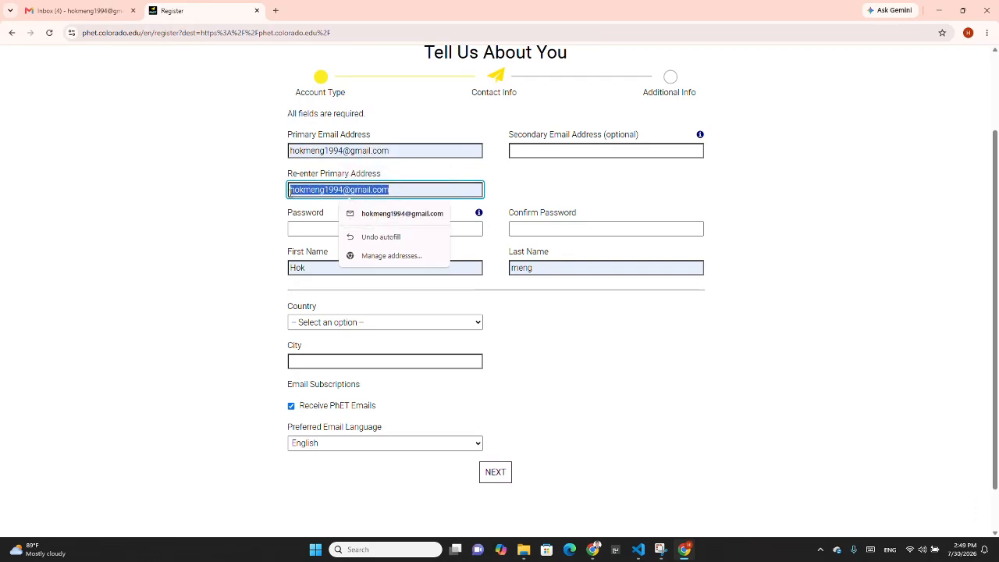
left_click(527, 155)
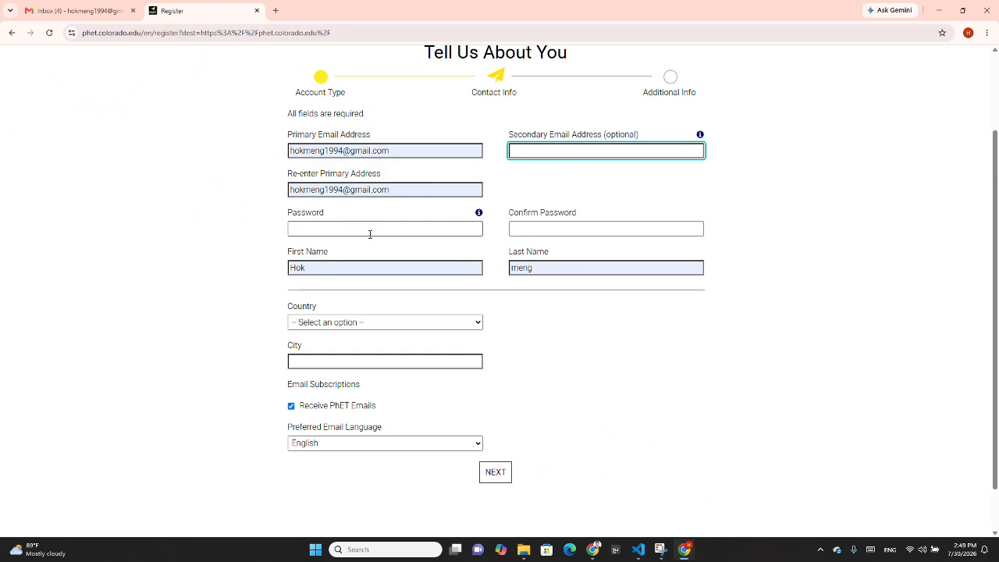
- Enter the account password and repeat it in the confirmation field
left_click(370, 234)
left_click(445, 317)
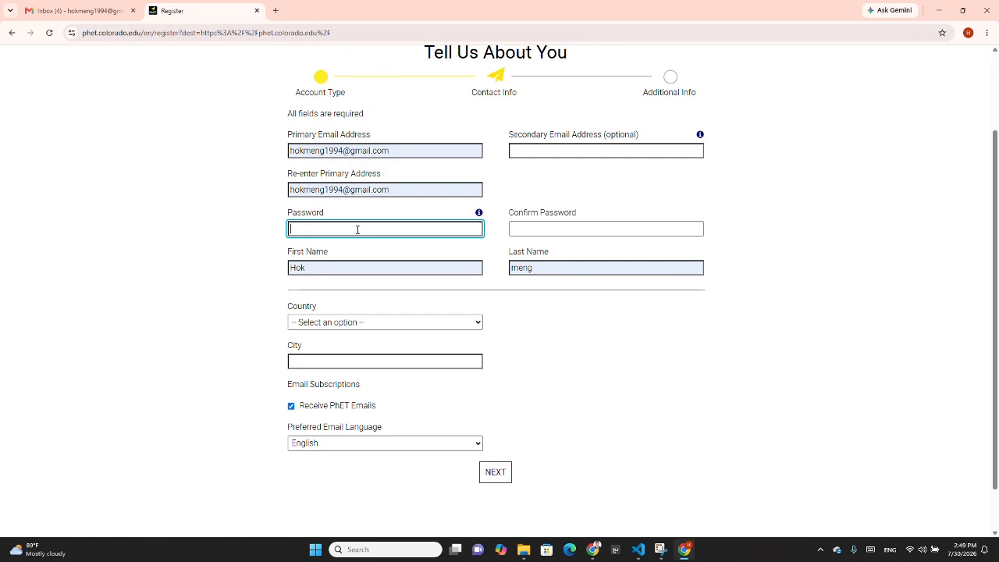
type("h")
type("1")
key("BackSpace")
key("BackSpace")
key("BackSpace")
key("BackSpace")
type("•••")
left_click(563, 228)
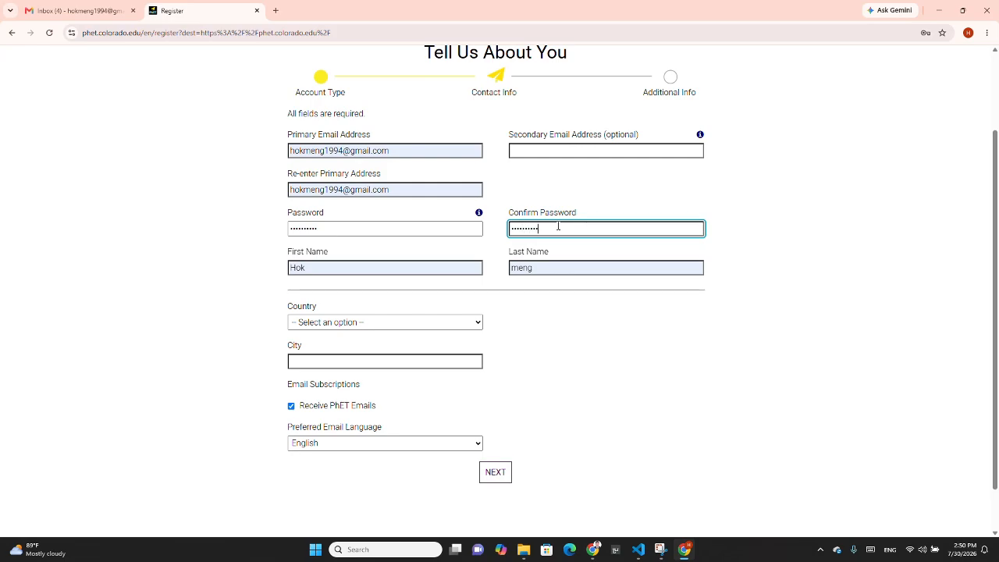
left_click(555, 267)
- Set the country to Cambodia, the state/province to Phnom Penh and the city to "Phnom Phenh"
left_click(368, 324)
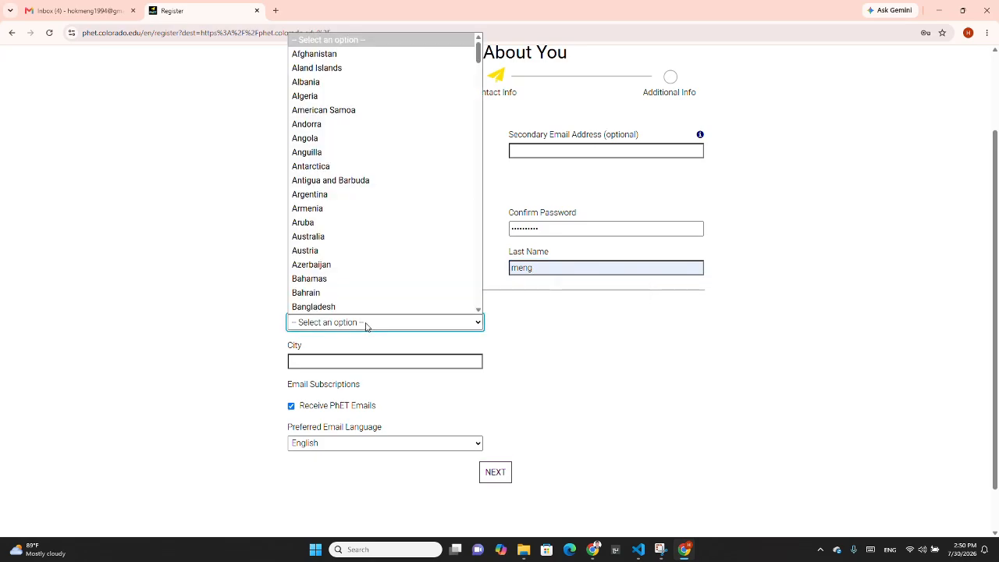
scroll(359, 309, "down", 4)
left_click(357, 308)
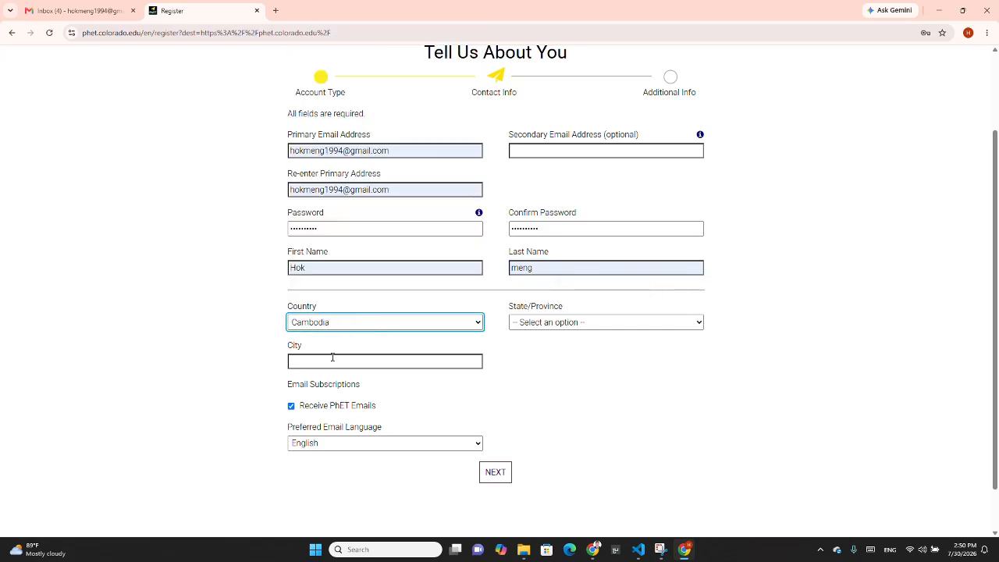
left_click(551, 325)
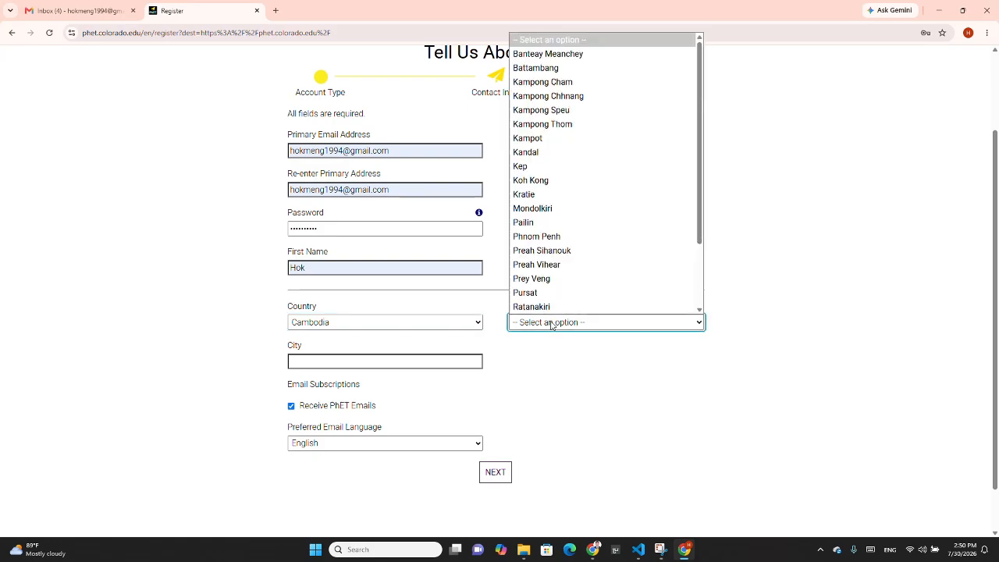
key("p")
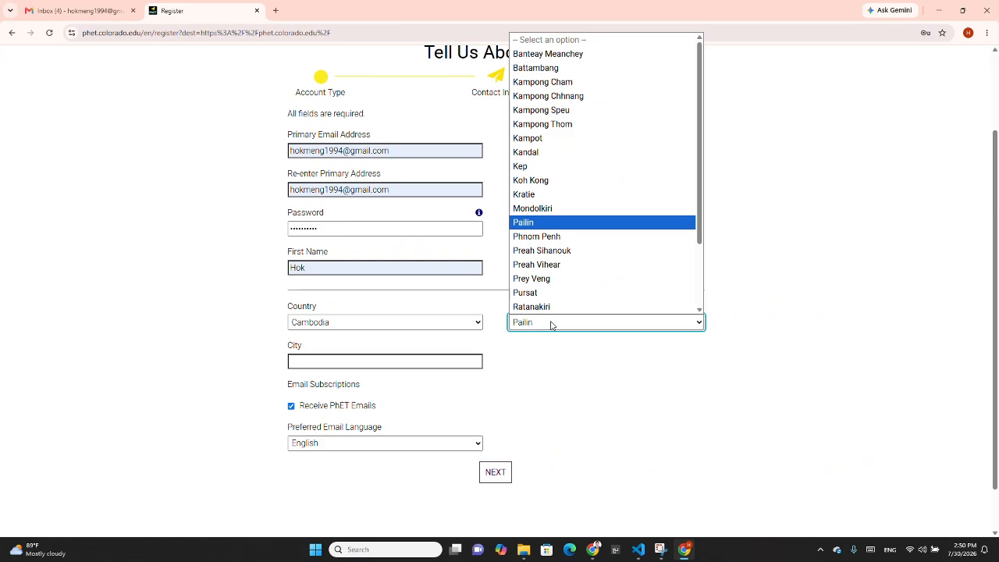
left_click(536, 236)
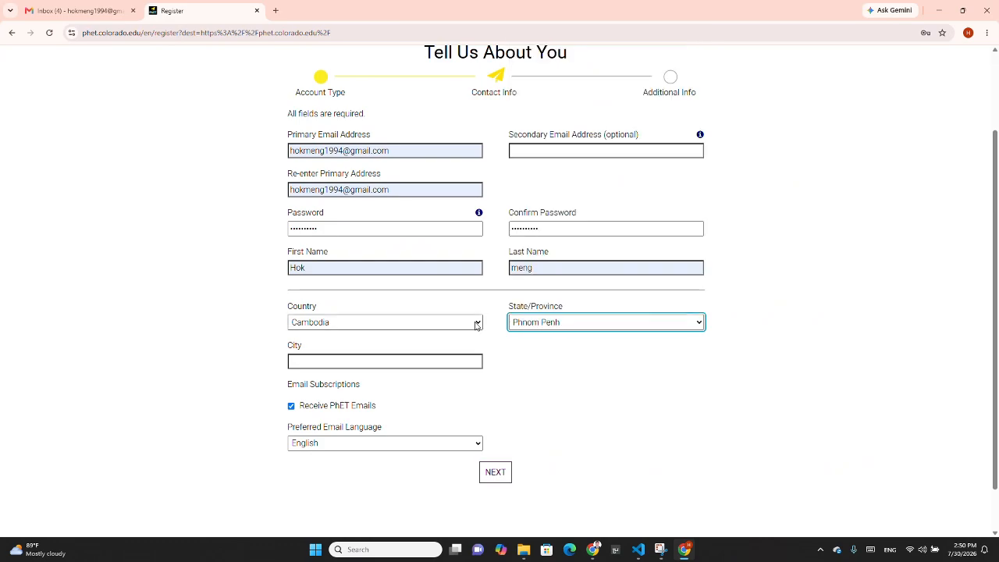
left_click(365, 364)
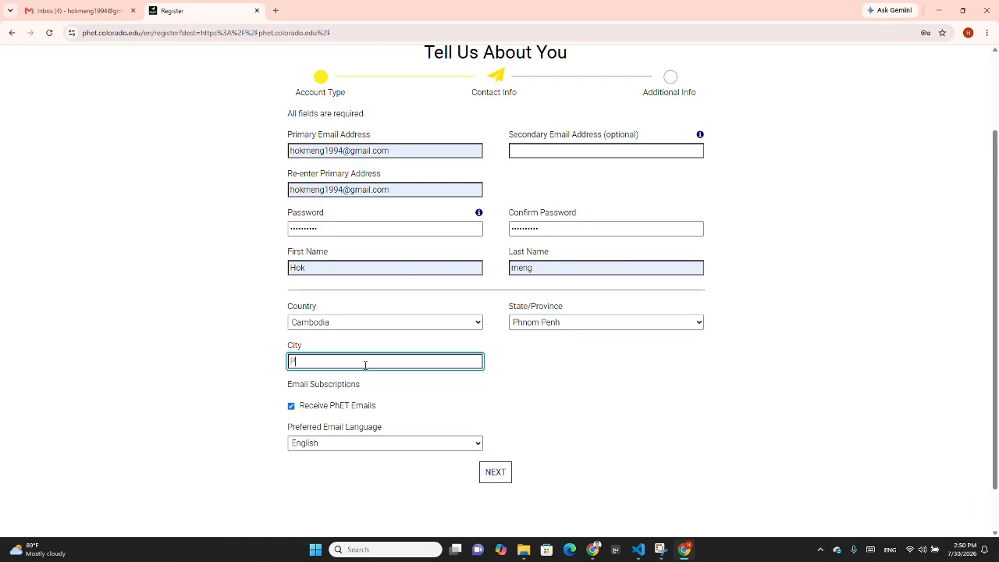
type("Phnom Penh")
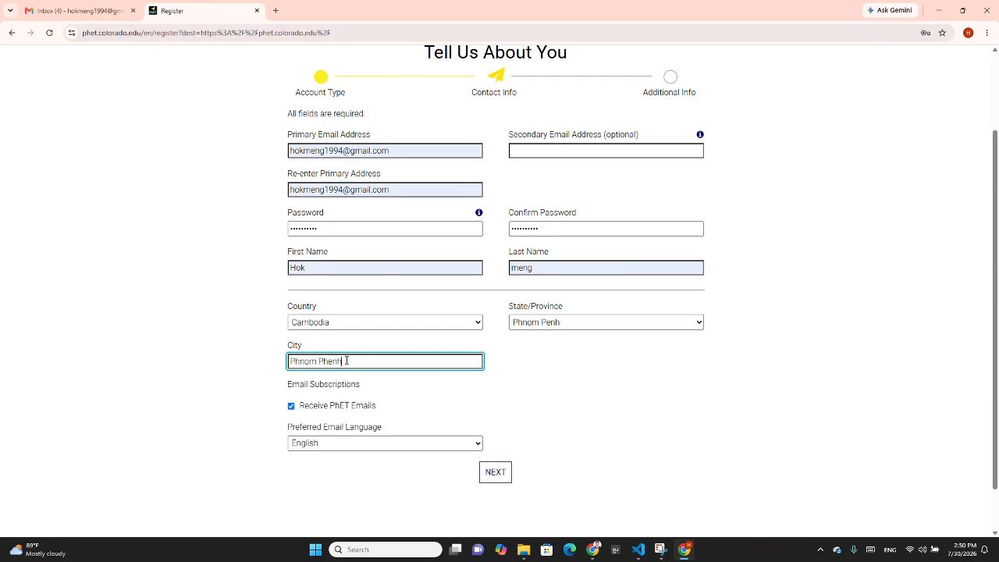
- Submit the contact info page with English as the preferred email language, and save the login in the browser's password manager
scroll(351, 366, "down", 1)
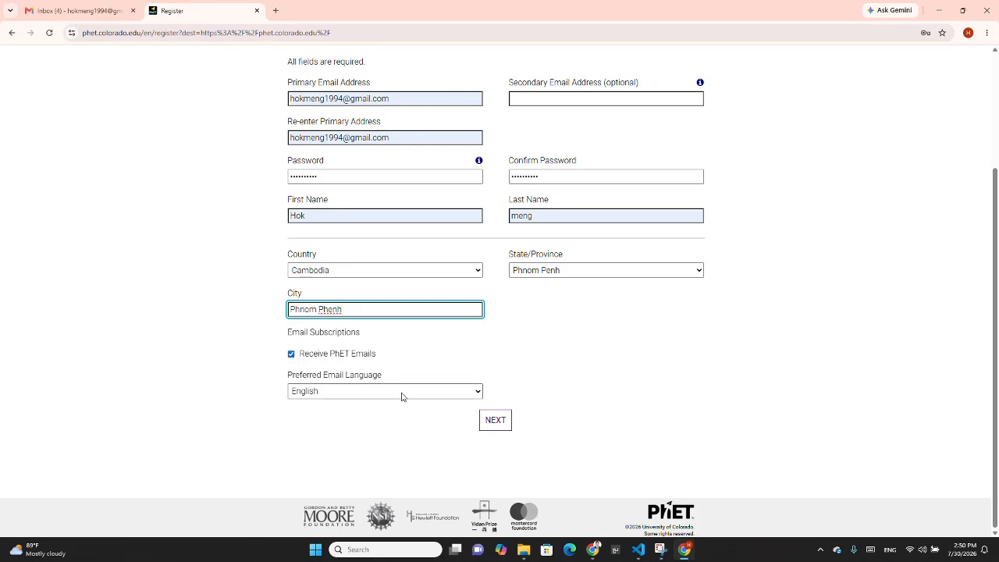
left_click(326, 392)
left_click(326, 392)
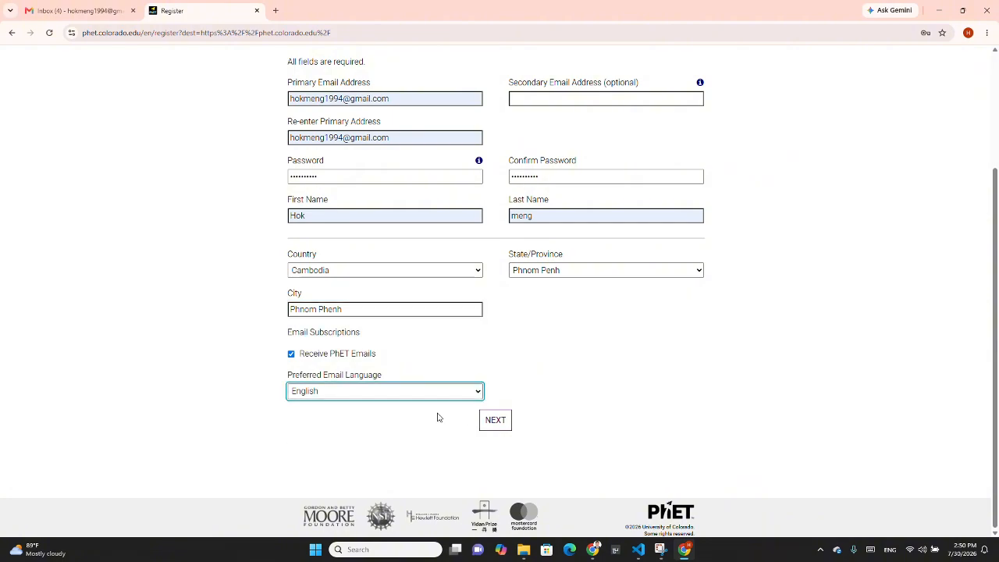
left_click(495, 421)
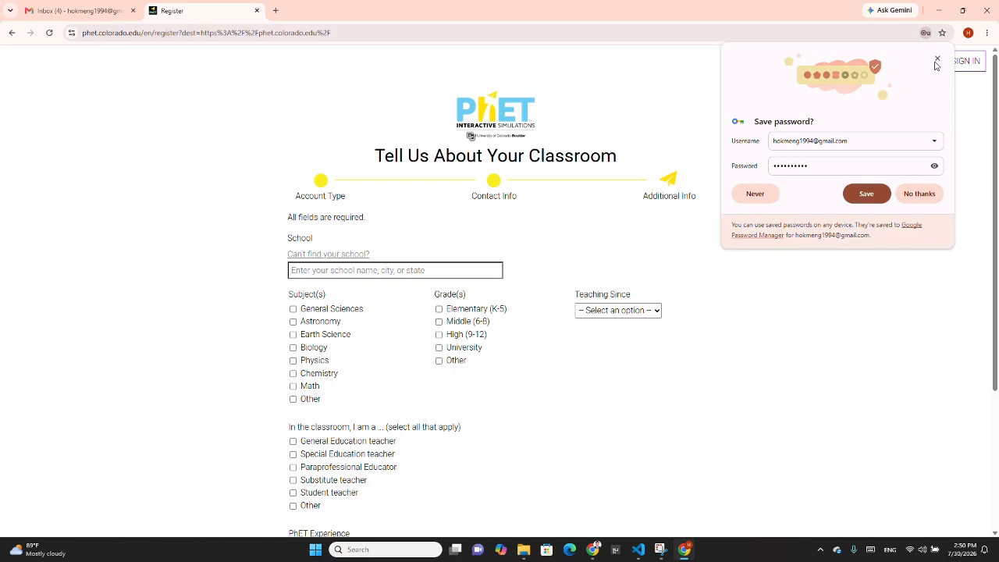
left_click(867, 193)
- Open the form for adding an unlisted school and enter the school name "Hun Sen ROTA Khsach Kandal"
scroll(347, 205, "down", 1)
left_click(342, 168)
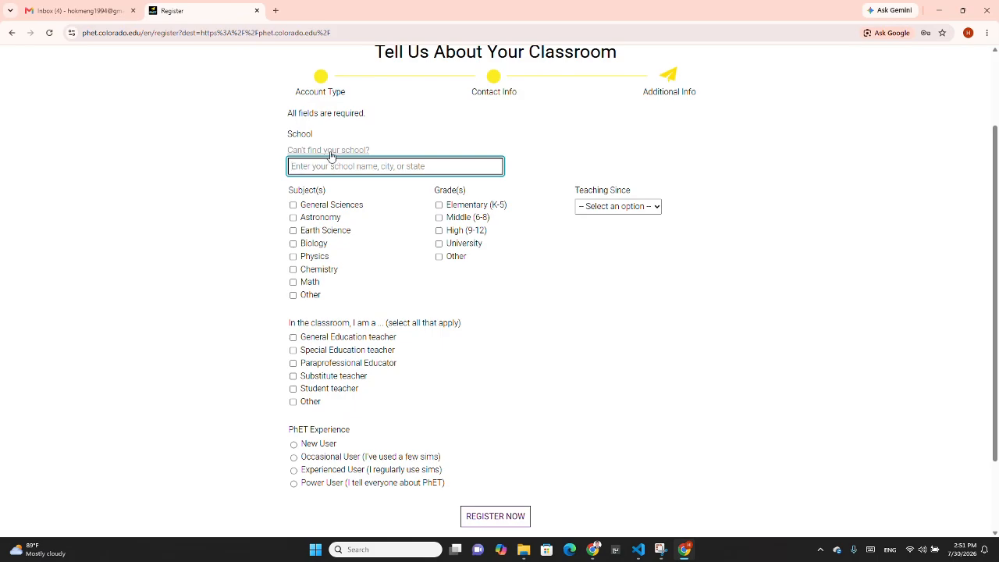
left_click(330, 156)
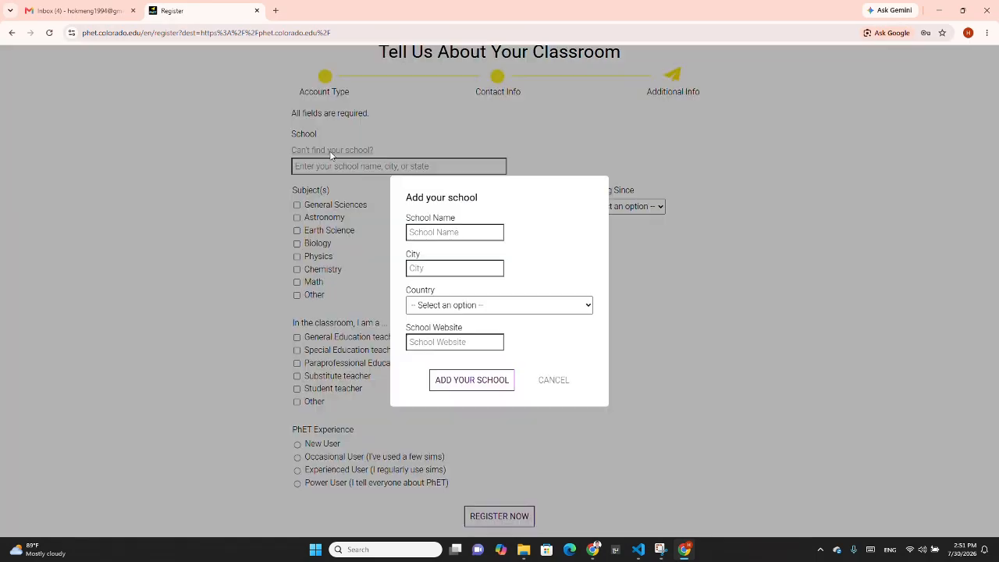
left_click(436, 231)
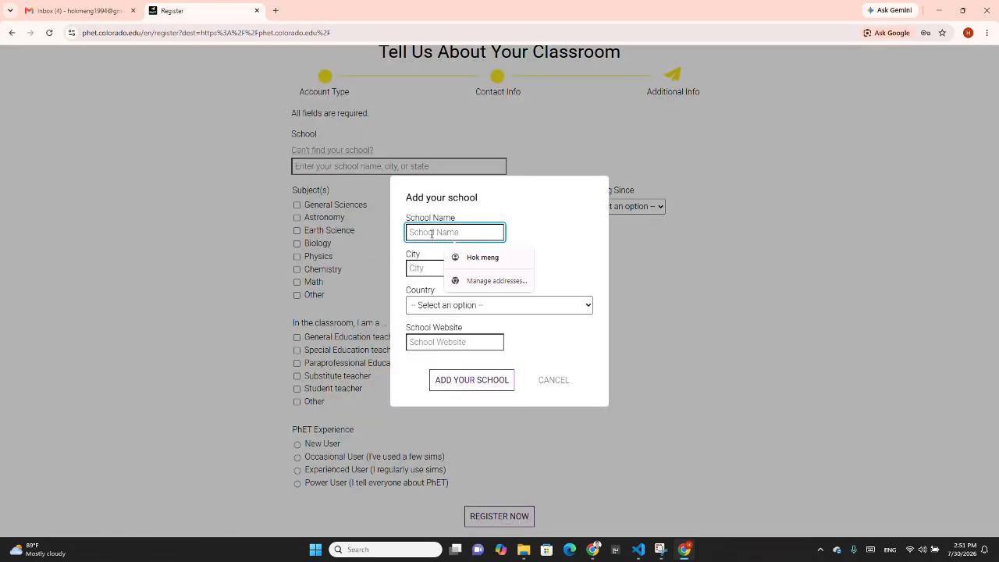
type("HU")
key("BackSpace")
type("U")
key("BackSpace")
type("U")
key("BackSpace")
type("unSE")
key("BackSpace")
type("en")
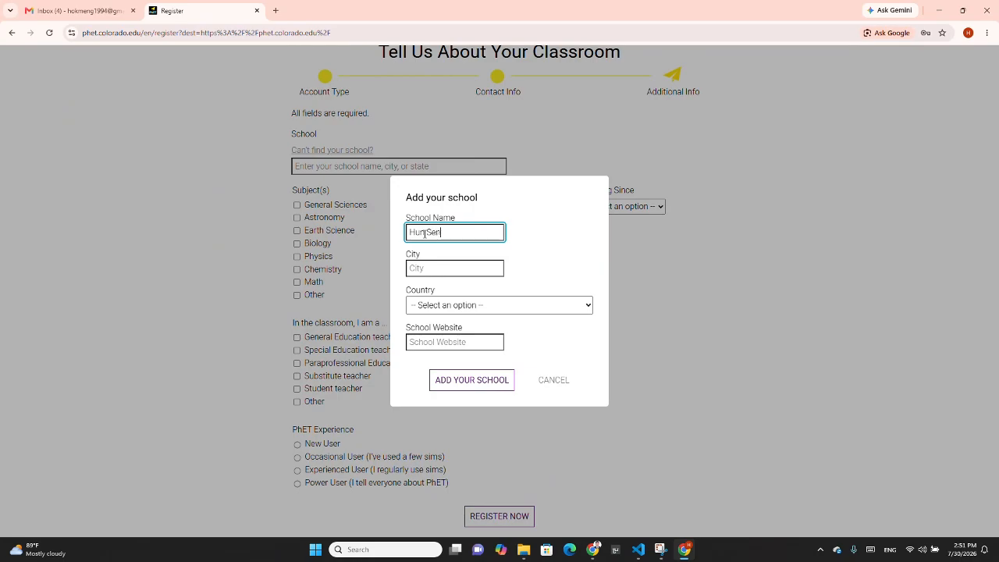
type(" ROTA Khsahh Kandal")
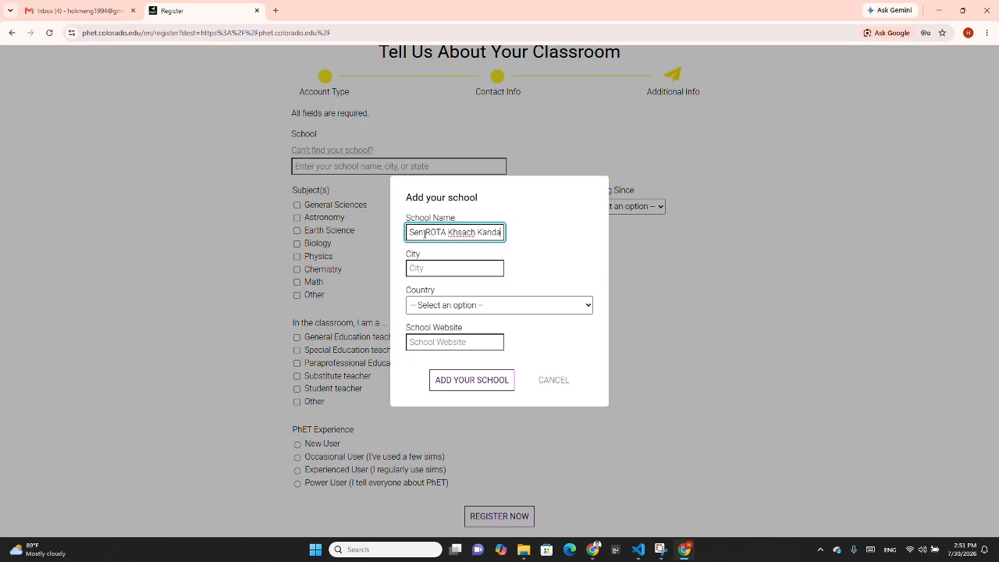
- Set the new school's city to "Takhmoa", its country to Cambodia and its state/province to Kandal
left_click(456, 269)
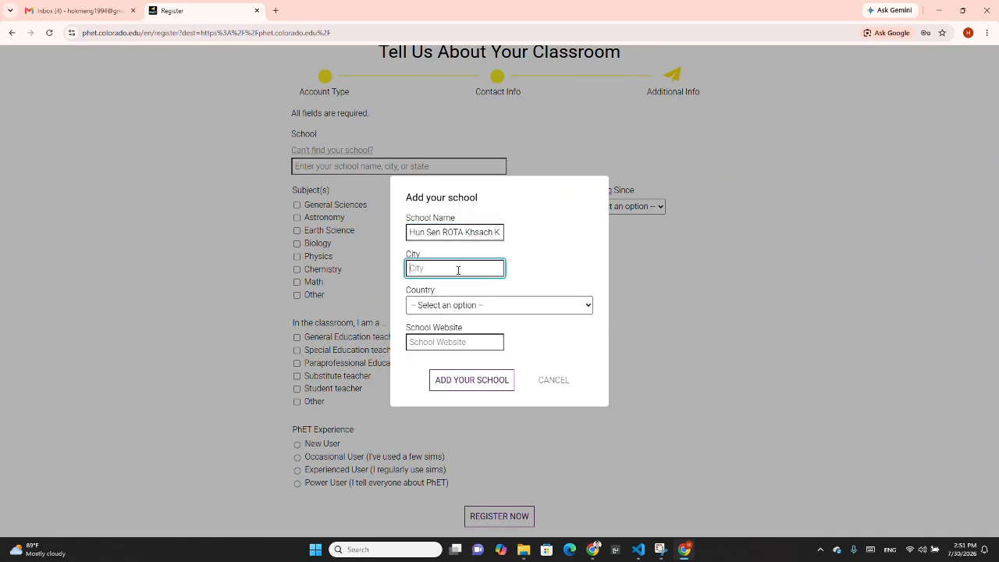
type("Ka")
key("BackSpace")
type("Tkhmoa")
key("BackSpace")
key("BackSpace")
type("moa")
left_click(457, 308)
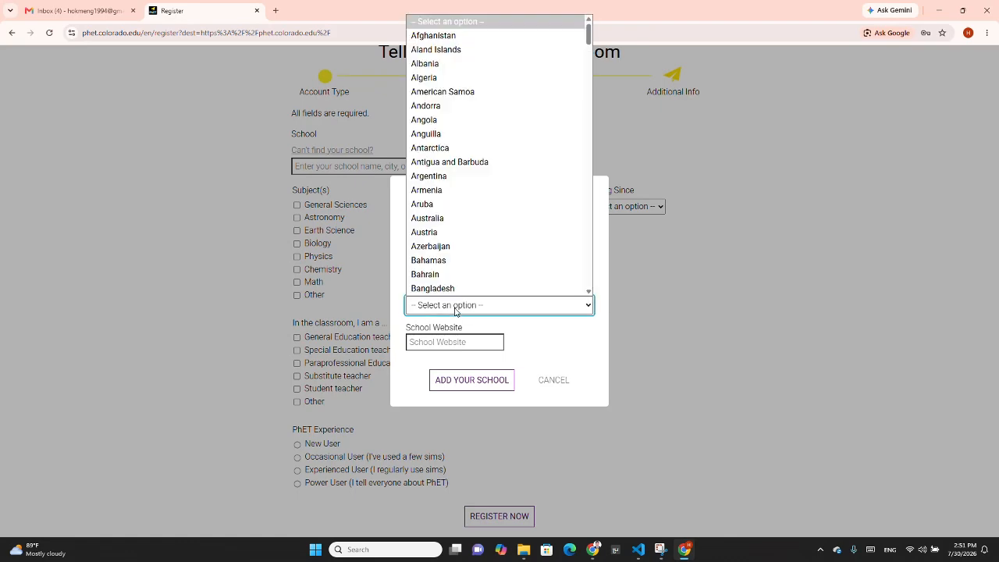
key("c")
left_click(446, 290)
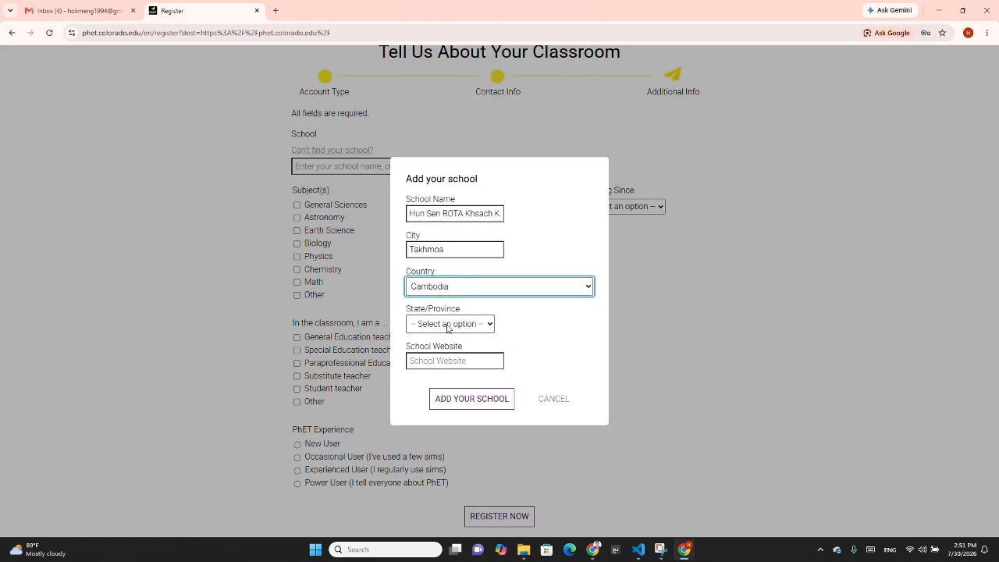
left_click(448, 324)
left_click(444, 153)
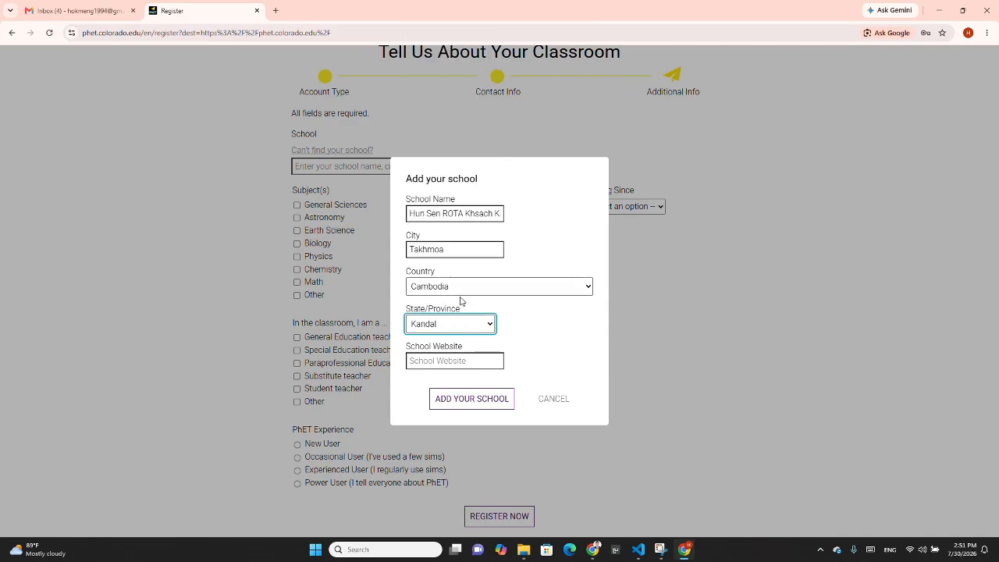
- Switch to the other Chrome window, search Facebook for "hun sen rota ksach kandal" and open the school's official page
left_click(451, 361)
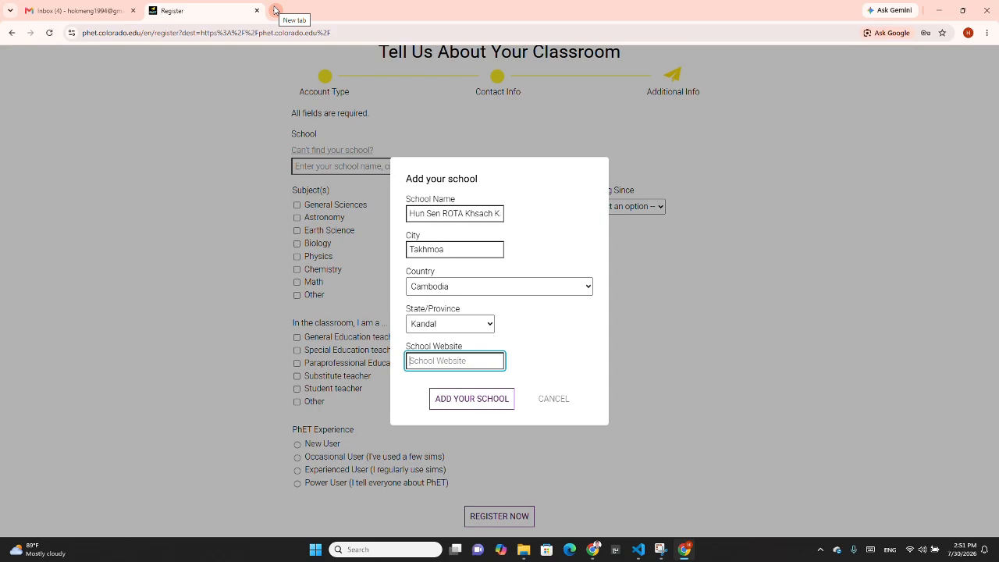
left_click(593, 550)
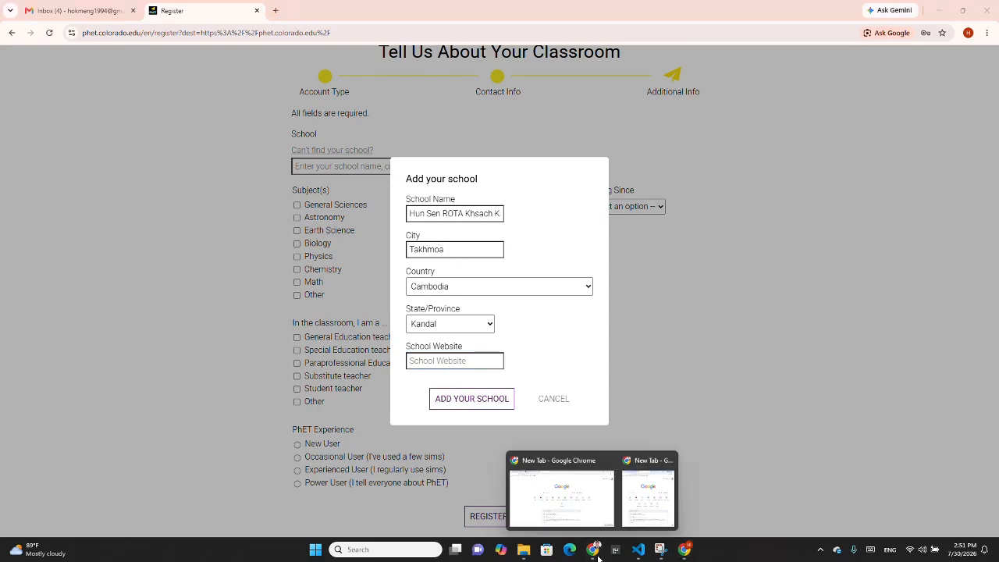
left_click(587, 496)
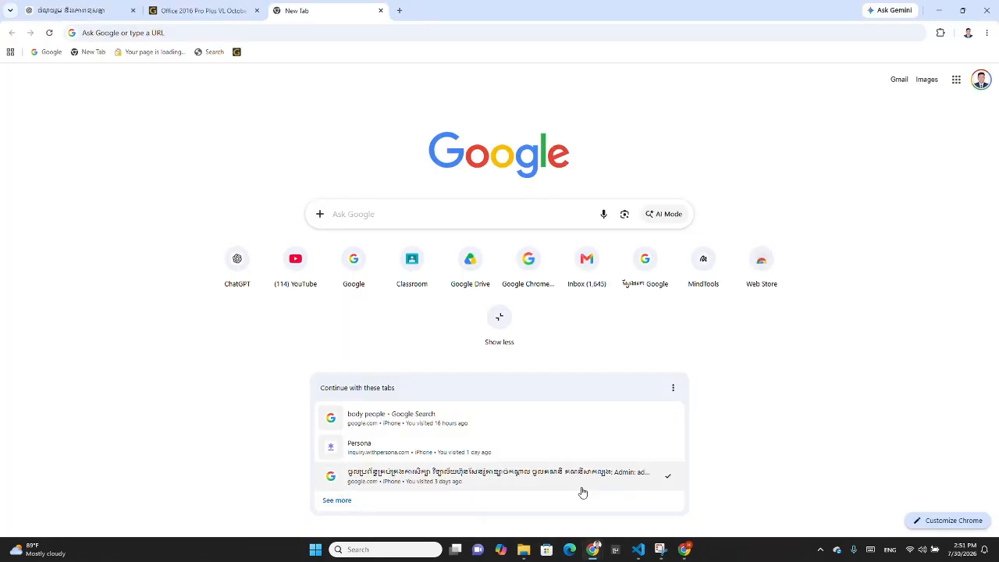
left_click(280, 39)
type("facebook.com")
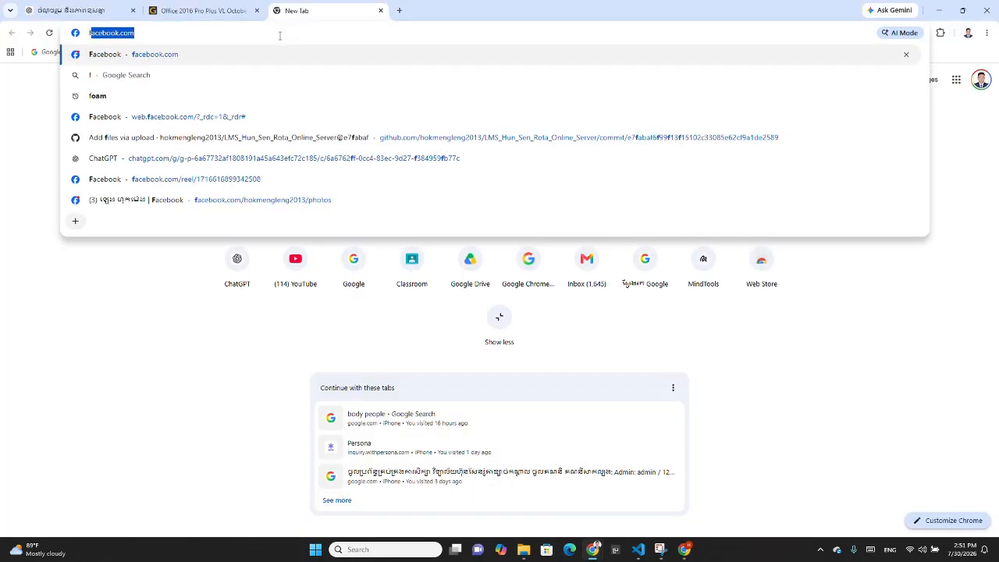
key("Return")
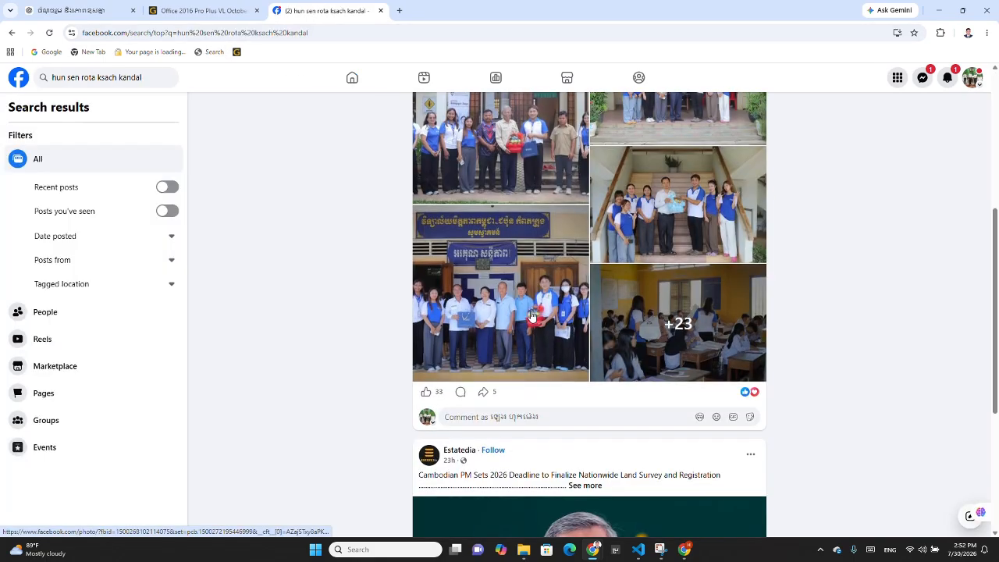
scroll(531, 315, "down", 2)
scroll(531, 312, "down", 5)
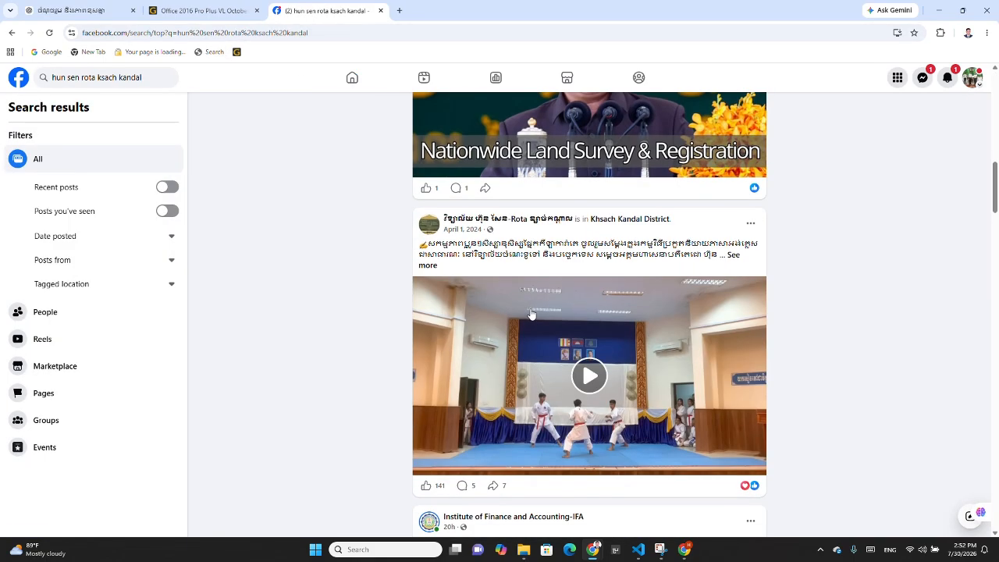
left_click(502, 219)
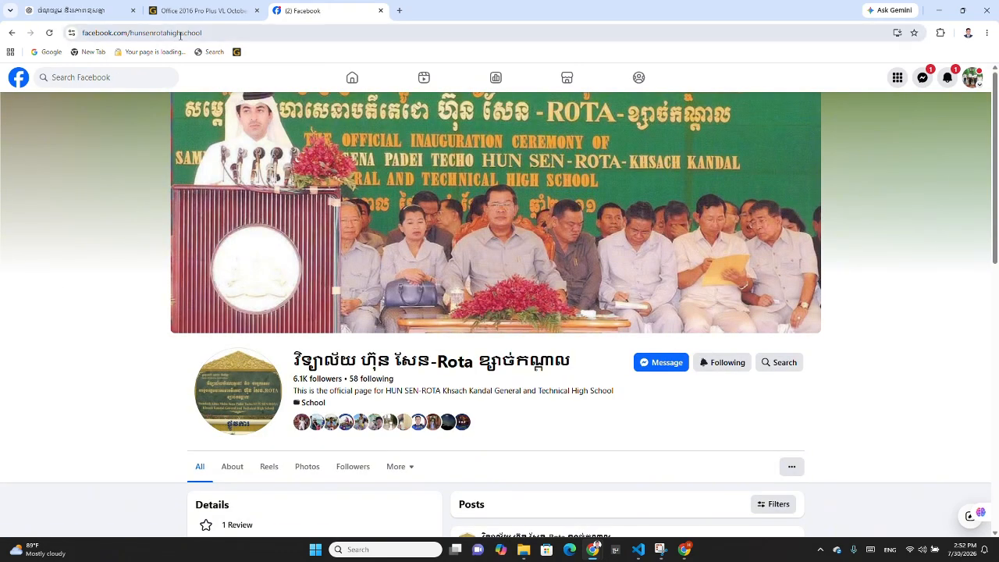
- Copy the page address facebook.com/hunsenrotahighschool into the school website field of the PhET registration and add the school
left_click(180, 34)
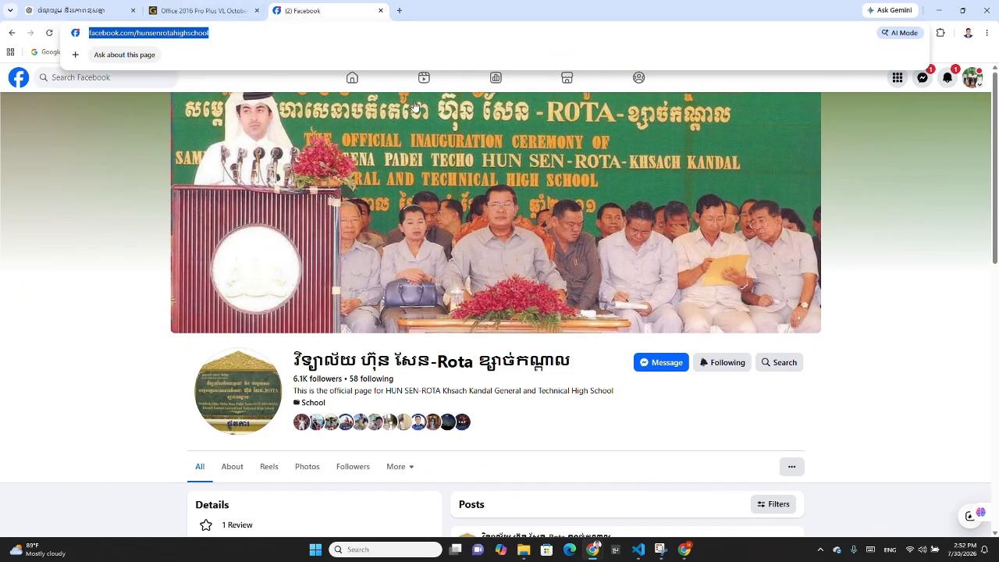
left_click(684, 550)
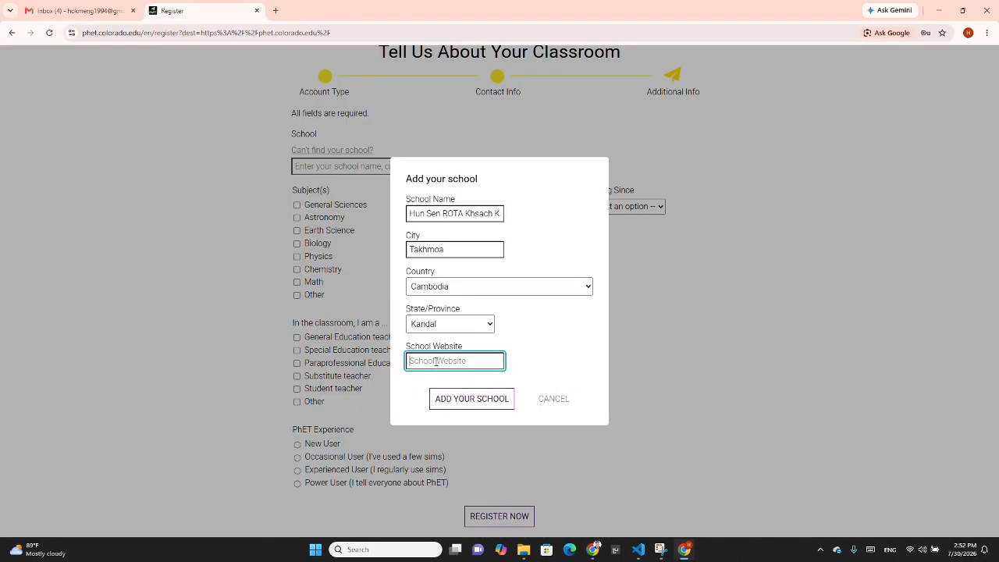
key("ctrl+v")
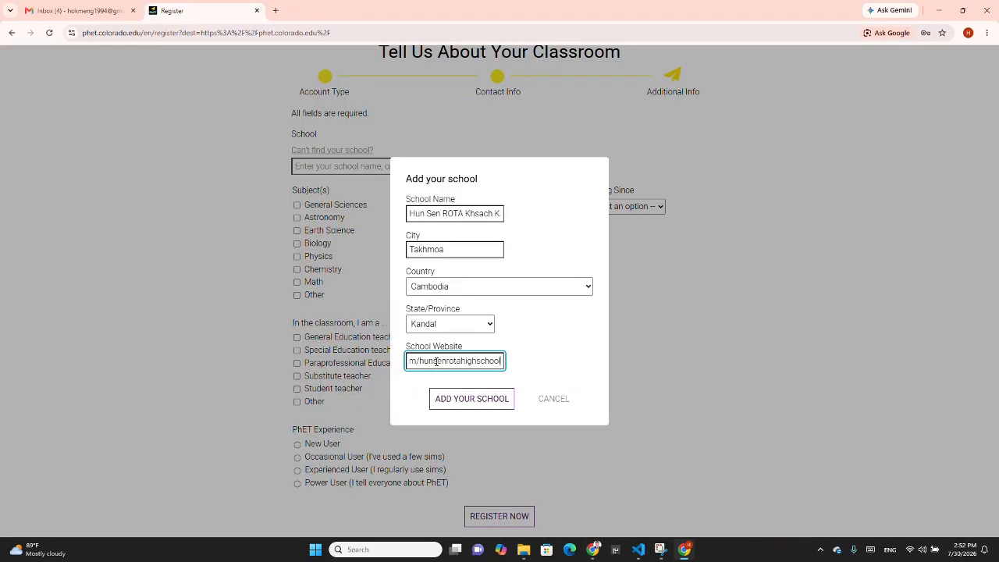
left_click(473, 404)
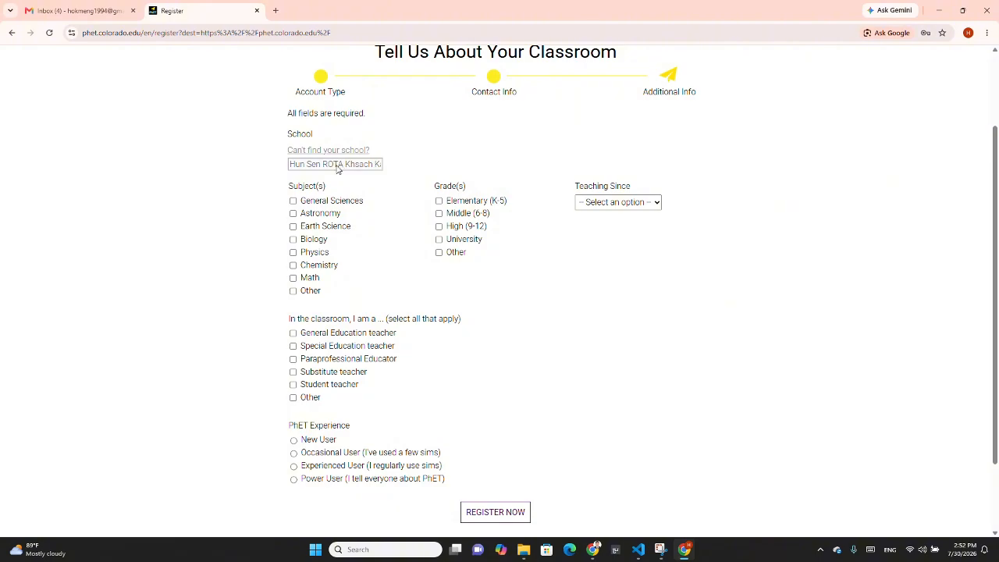
- Select the subjects General Sciences, Astronomy, Earth Science, Biology, Physics, Chemistry and Math
left_click(293, 200)
left_click(292, 201)
left_click(293, 202)
left_click(293, 213)
left_click(293, 226)
left_click(293, 238)
left_click(293, 265)
left_click(293, 252)
left_click(293, 278)
- Select the grades Elementary (K-5), Middle (6-8), High (9-12) and University, and set Teaching Since to 2018
left_click(438, 201)
left_click(438, 213)
left_click(439, 226)
left_click(439, 239)
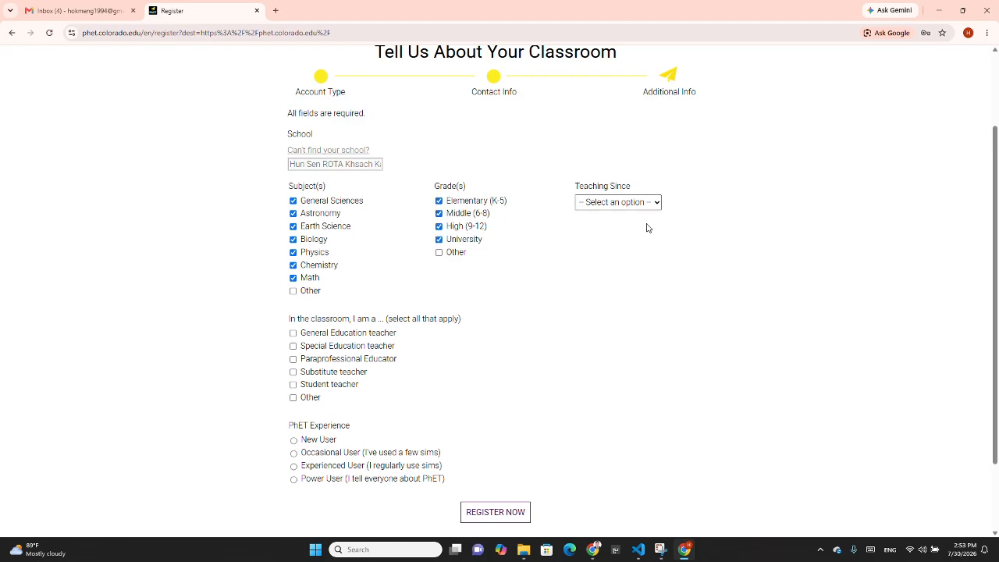
left_click(614, 199)
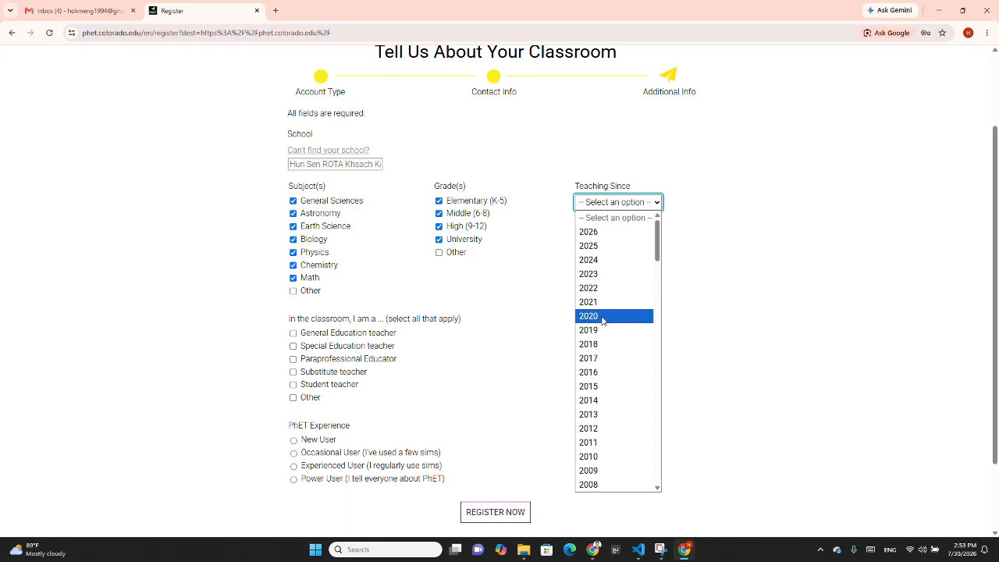
left_click(603, 346)
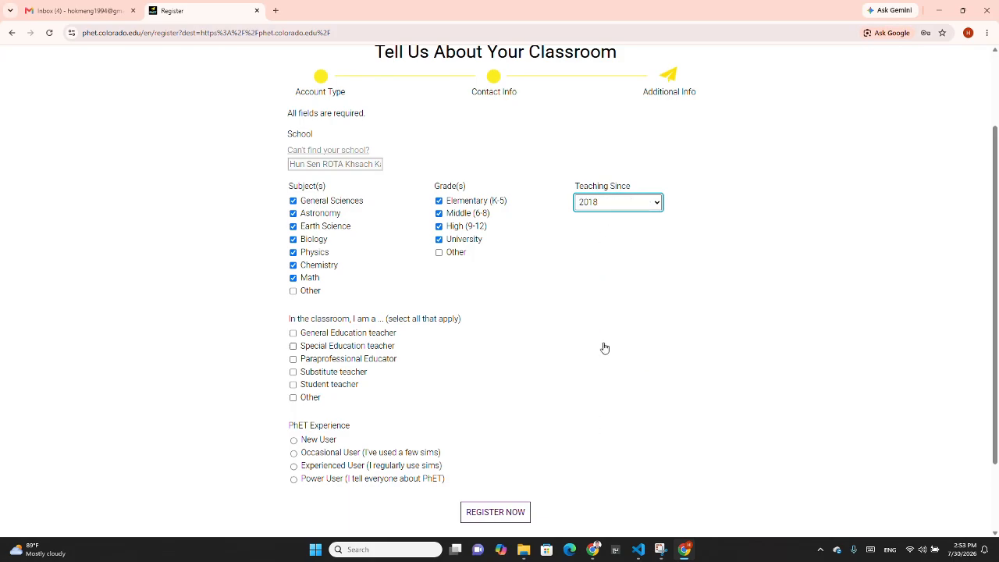
- Mark the classroom roles General Education, Special Education, Paraprofessional Educator, Substitute and Student teacher
scroll(257, 381, "down", 1)
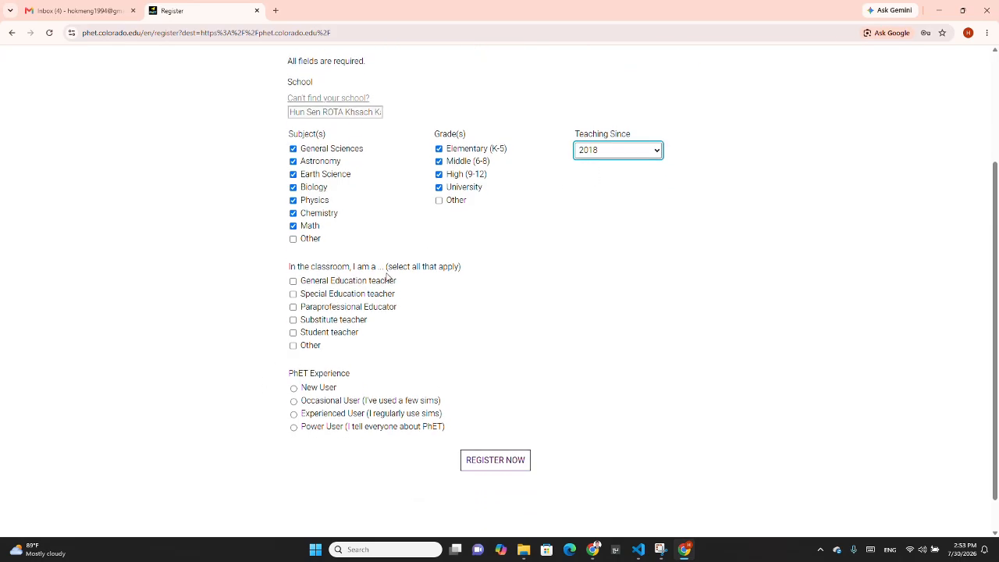
left_click(293, 281)
left_click(292, 293)
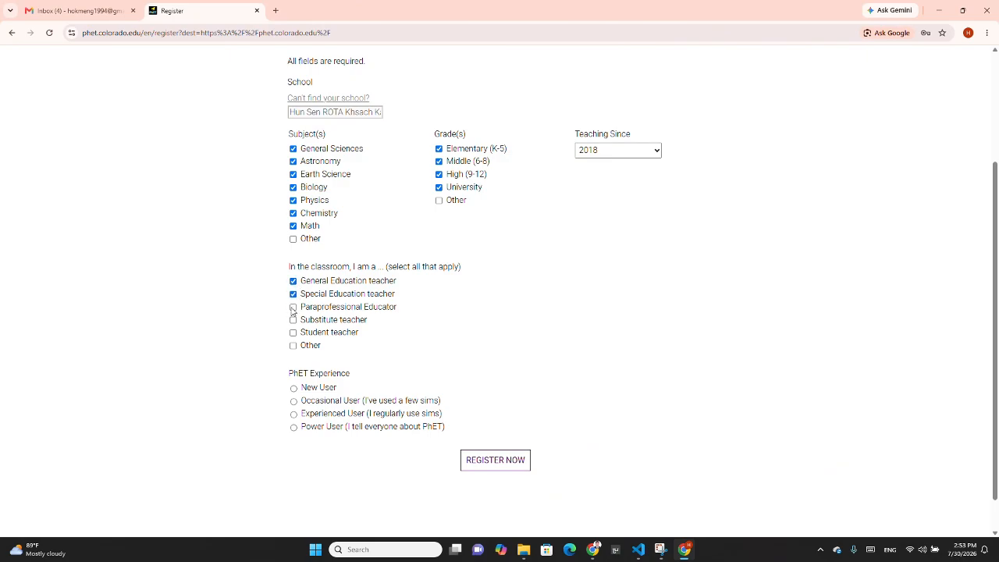
left_click(292, 307)
left_click(293, 319)
left_click(293, 332)
- Set the PhET experience level to New User
scroll(334, 336, "down", 1)
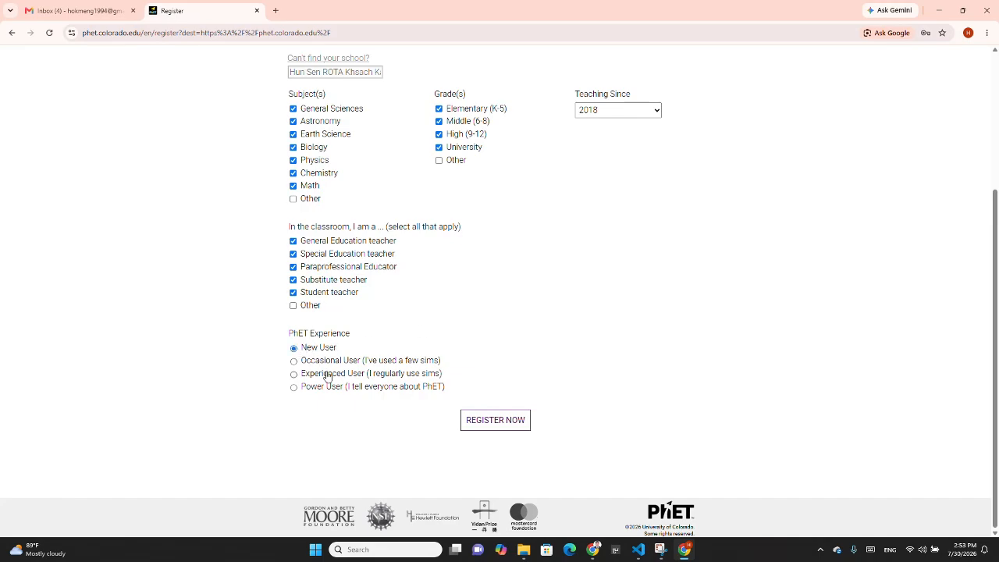
left_click(300, 361)
left_click(296, 390)
left_click(297, 350)
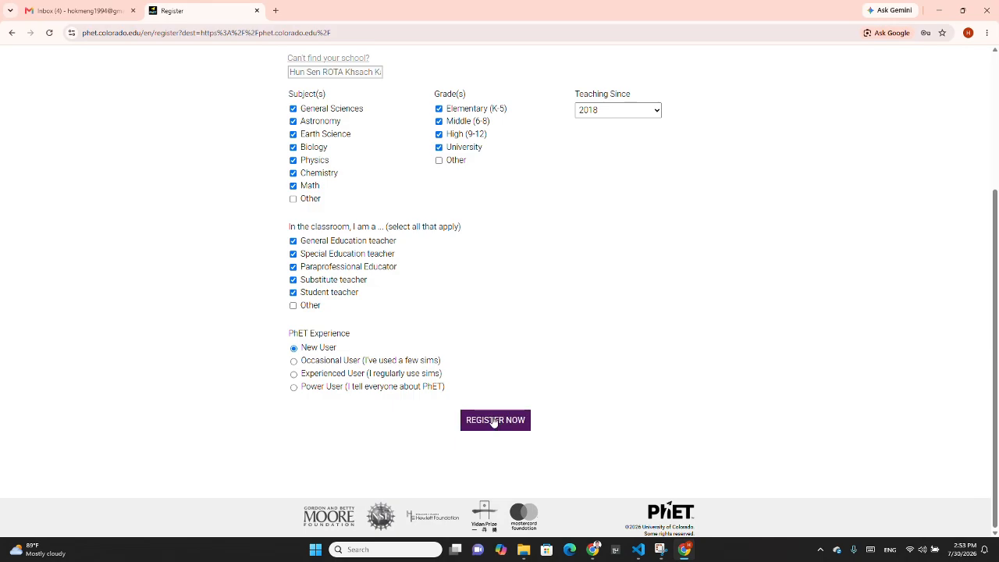
- Submit the PhET registration and put off the donation request with Maybe Later
scroll(491, 414, "up", 2)
scroll(486, 411, "down", 1)
scroll(468, 351, "down", 2)
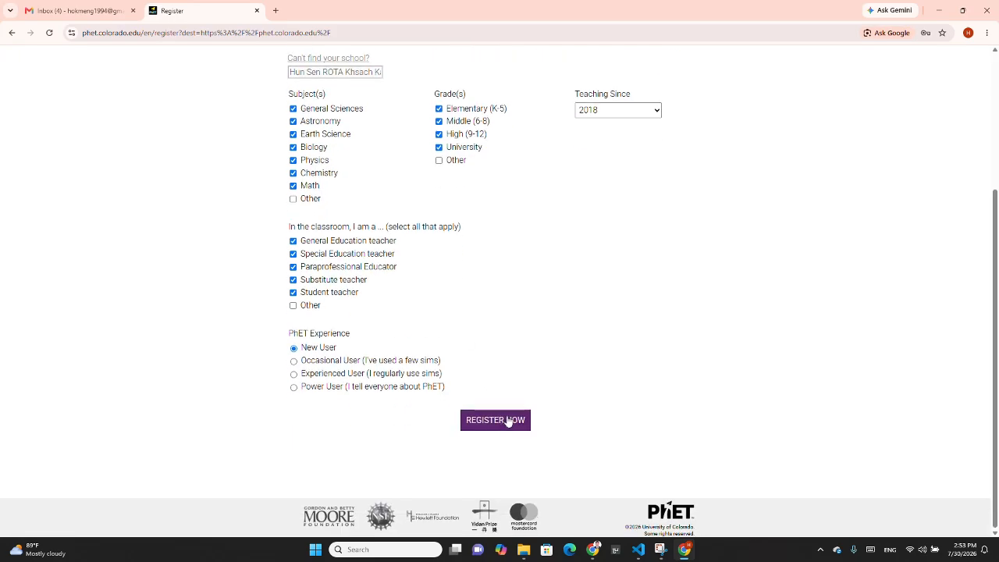
left_click(501, 420)
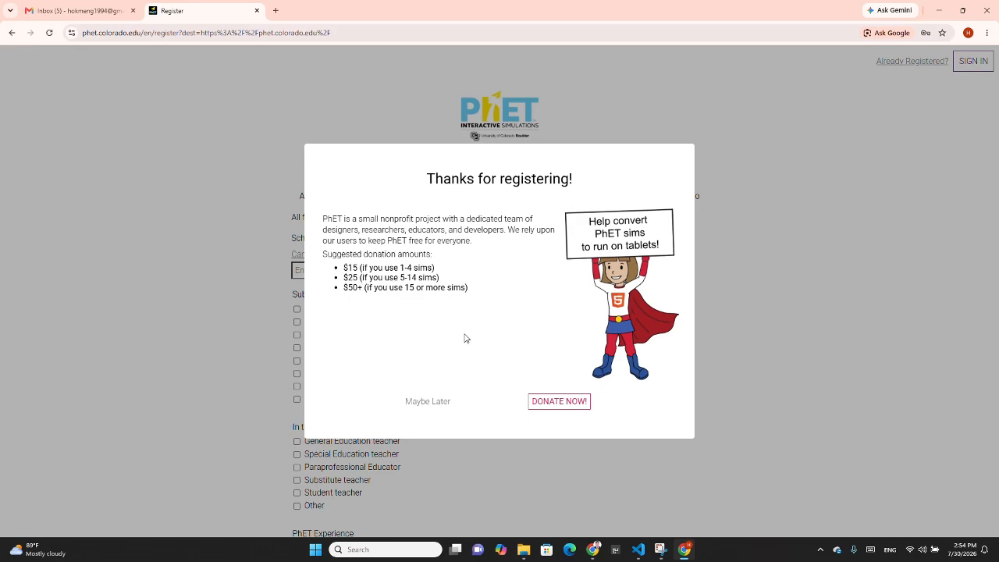
left_click(427, 402)
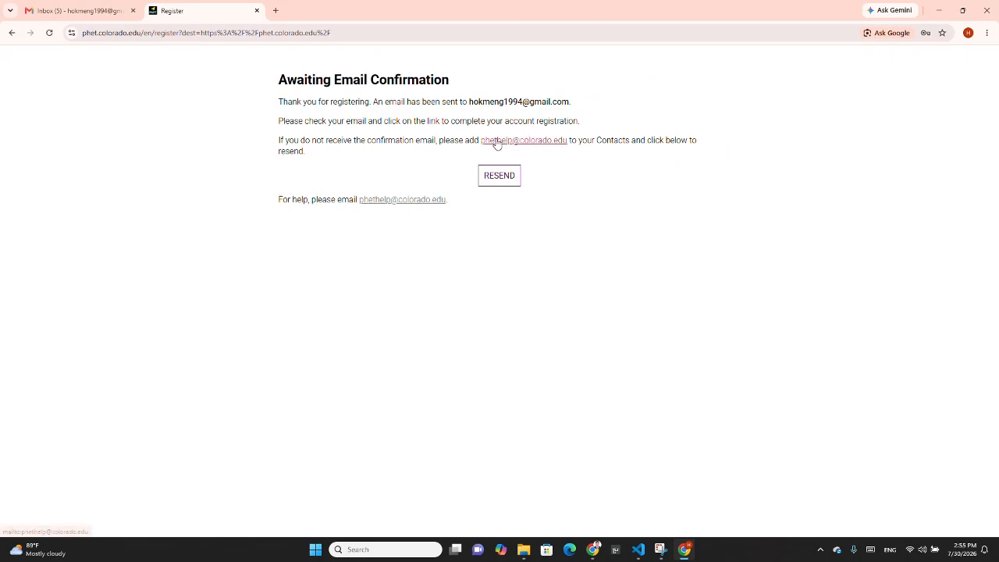
- Switch to the Gmail inbox, open the PhET email confirmation message and follow its confirmation link
left_click(98, 11)
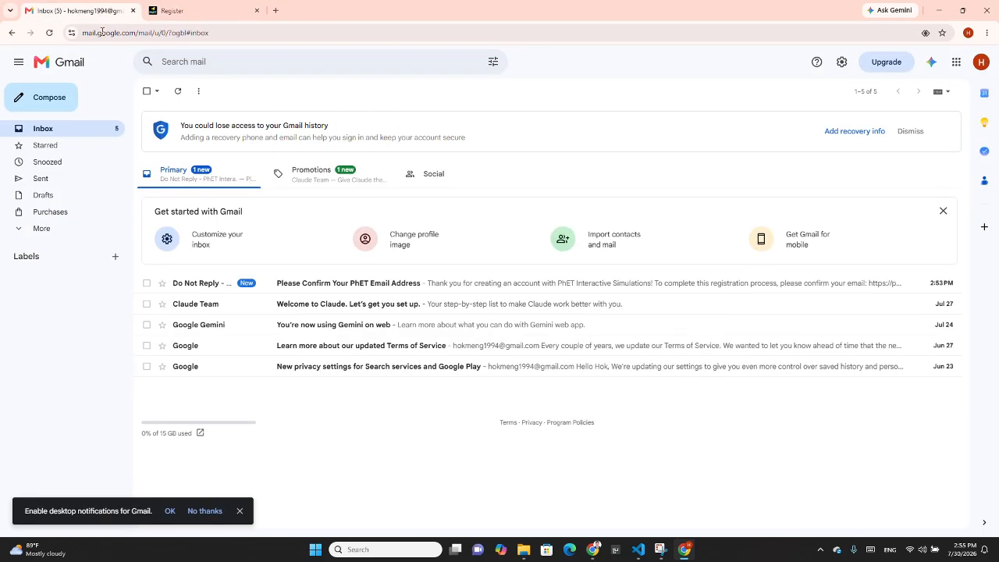
left_click(311, 288)
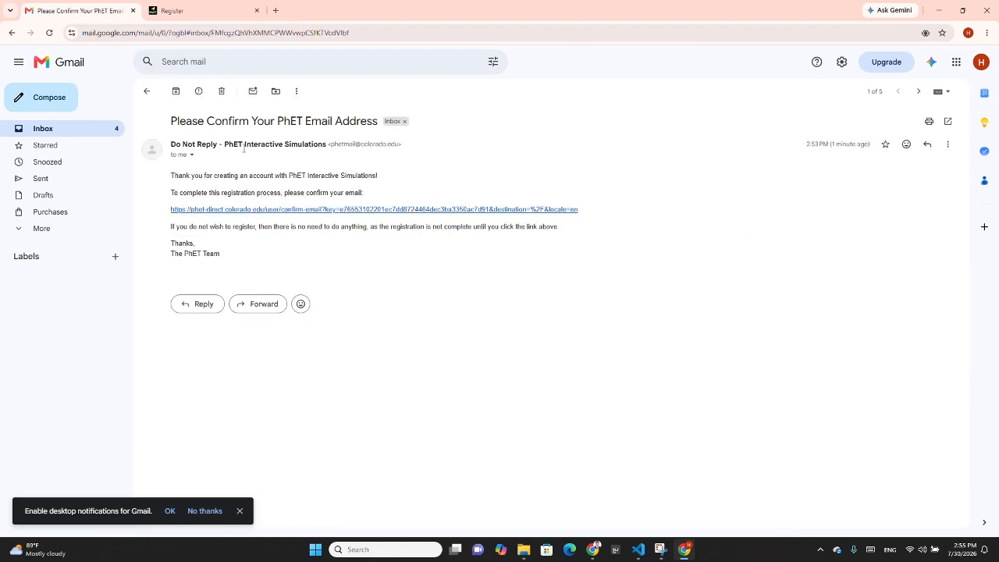
left_click(240, 214)
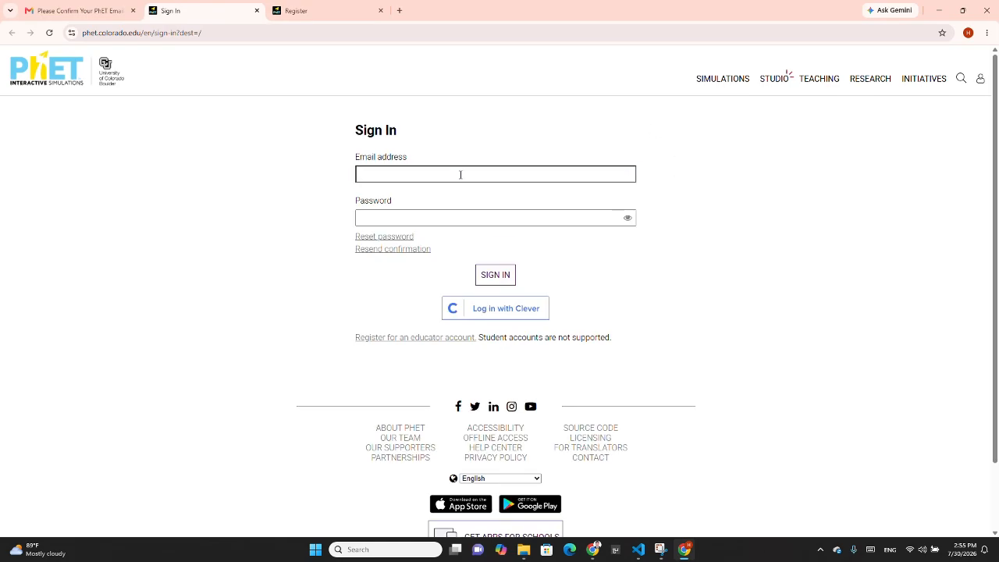
- Sign in to PhET with the account's email address and password, and save the password in the browser
left_click(460, 175)
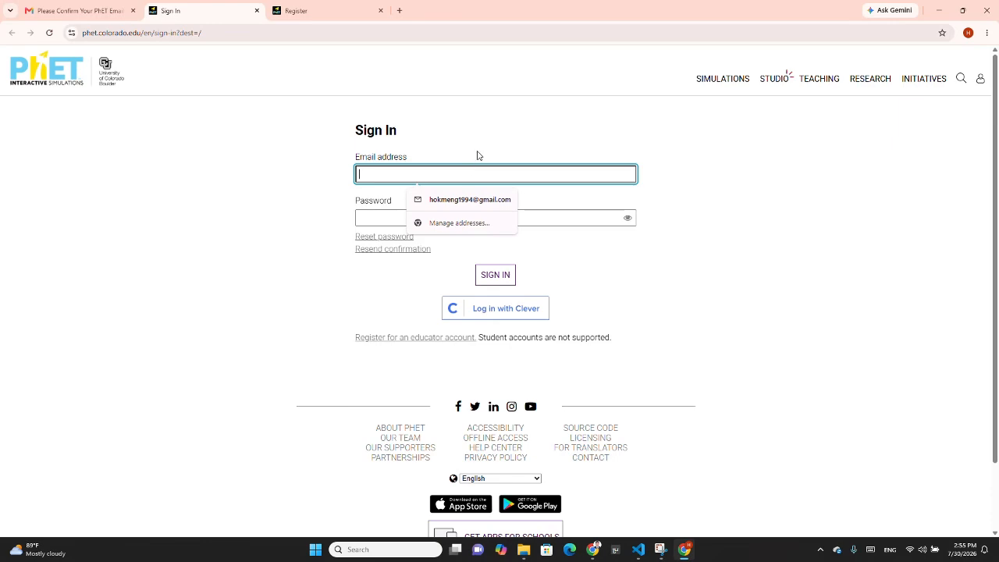
left_click(474, 154)
left_click(467, 169)
left_click(466, 173)
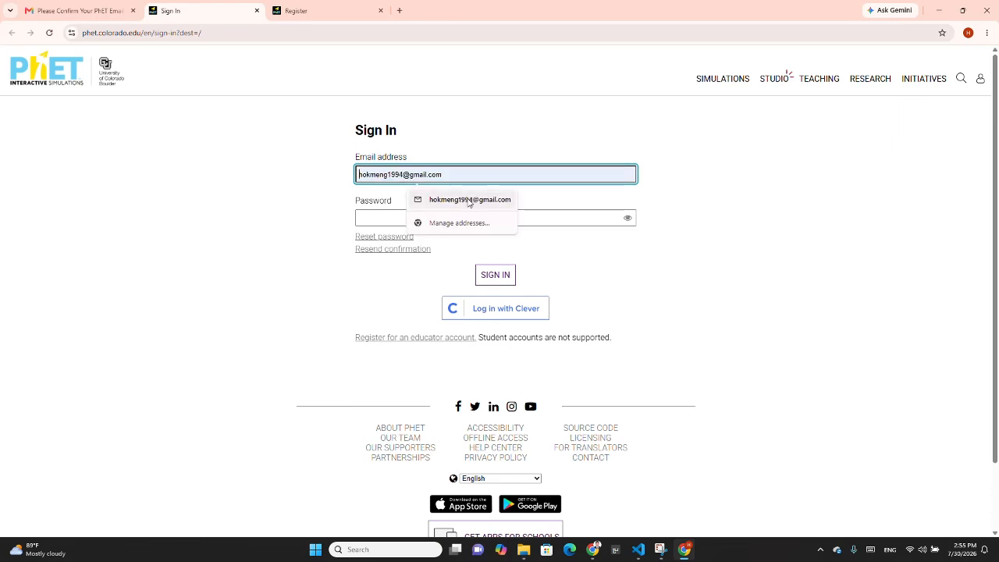
left_click(468, 200)
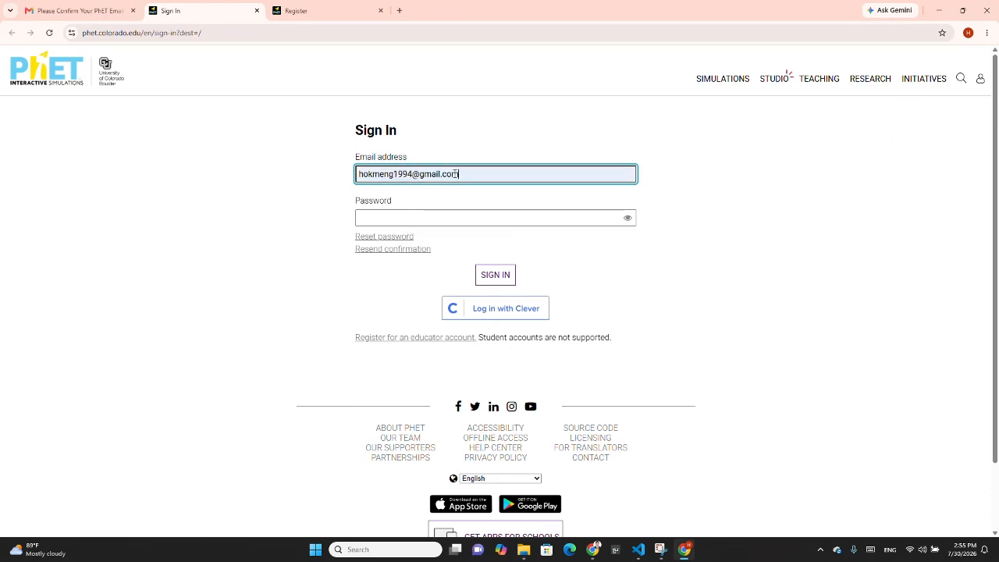
left_click(420, 217)
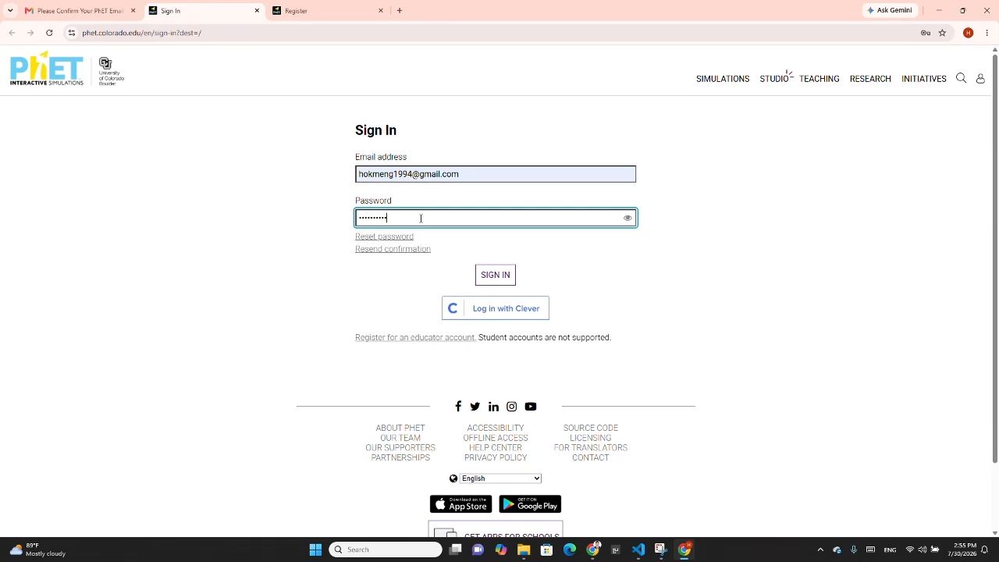
left_click(495, 276)
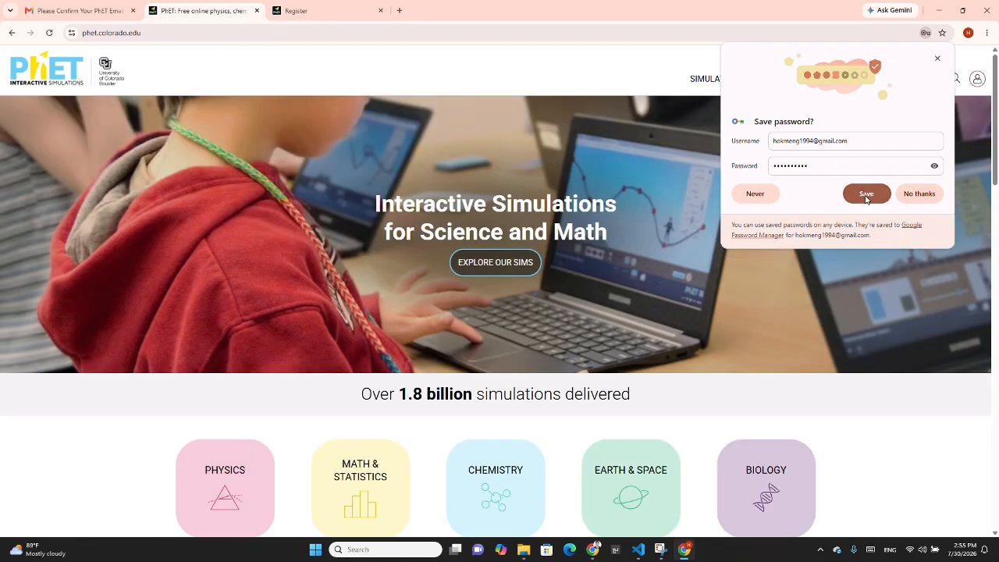
left_click(865, 200)
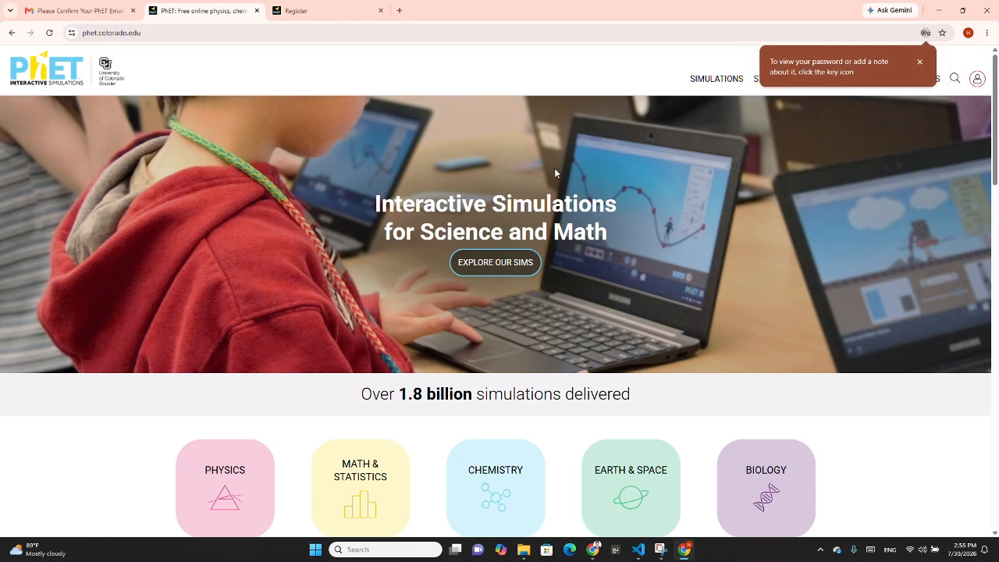
left_click(977, 79)
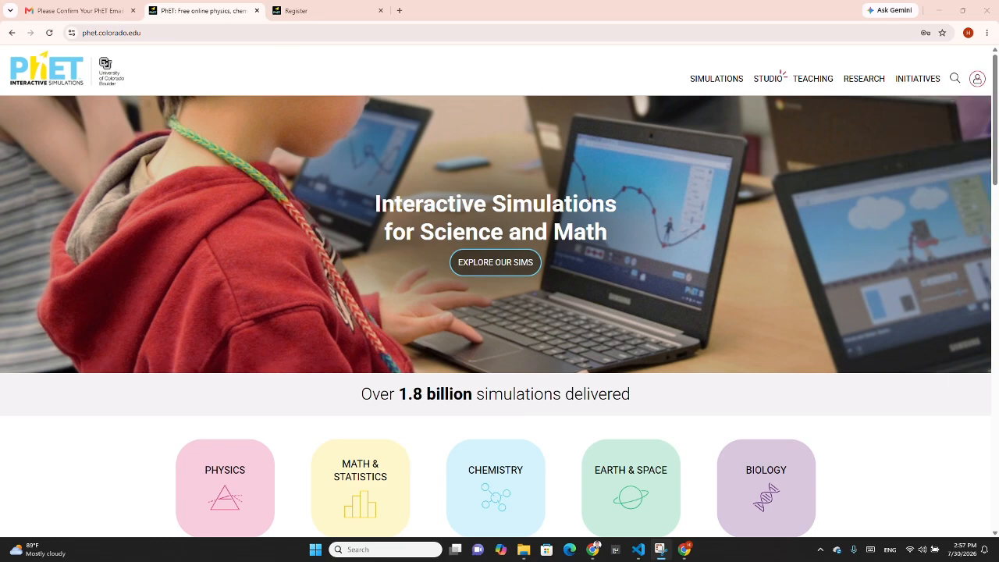
- Open the list of all PhET simulations
mouse_move(726, 86)
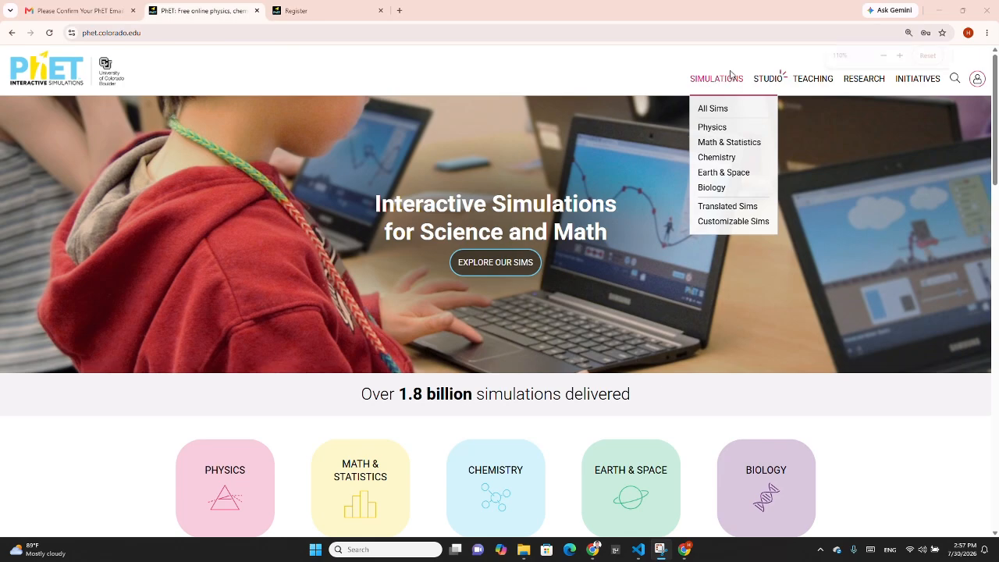
key("ctrl+plus")
key("ctrl+plus")
key("ctrl+plus")
key("ctrl+plus")
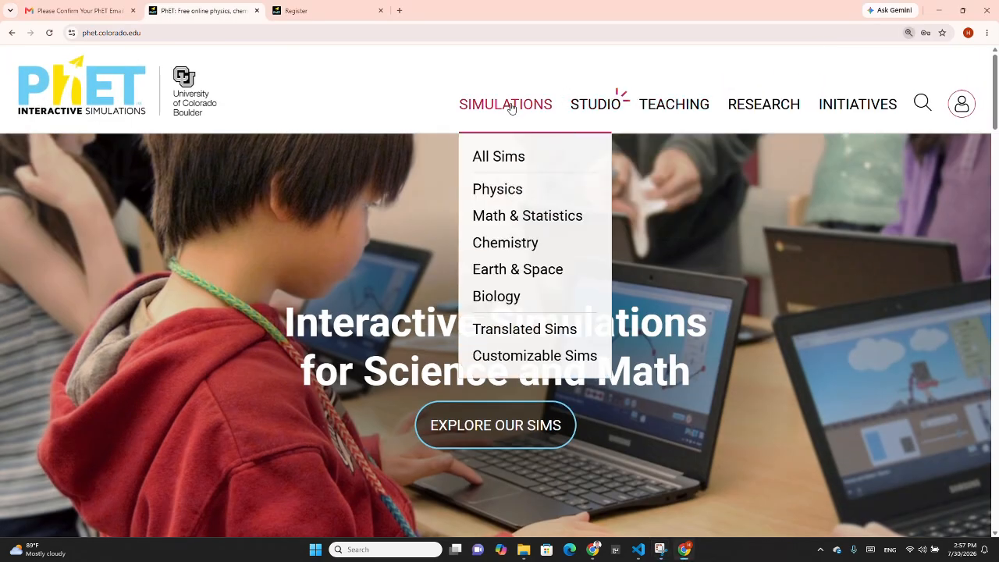
left_click(509, 158)
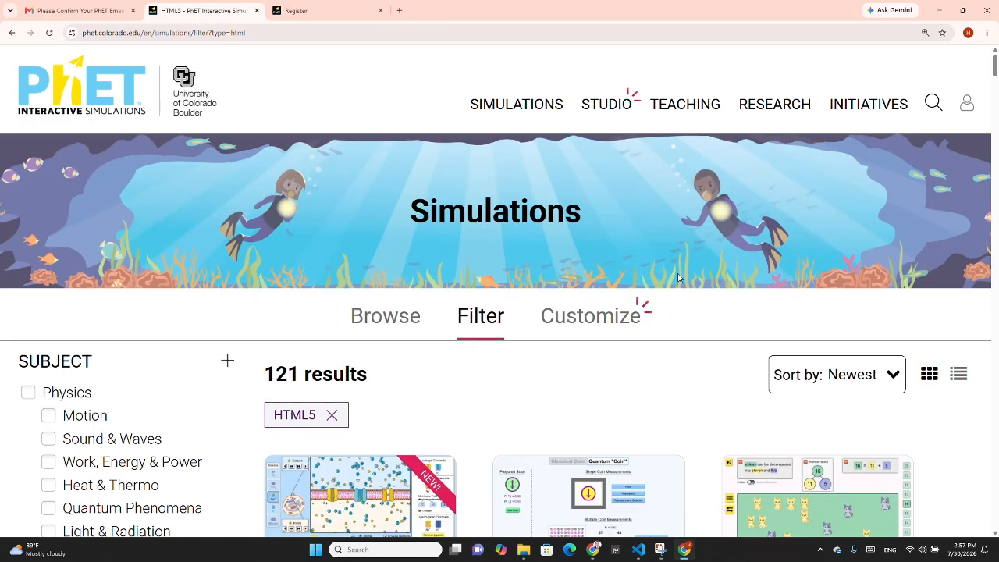
- Filter the simulations by the subject Physics
key("ctrl+minus")
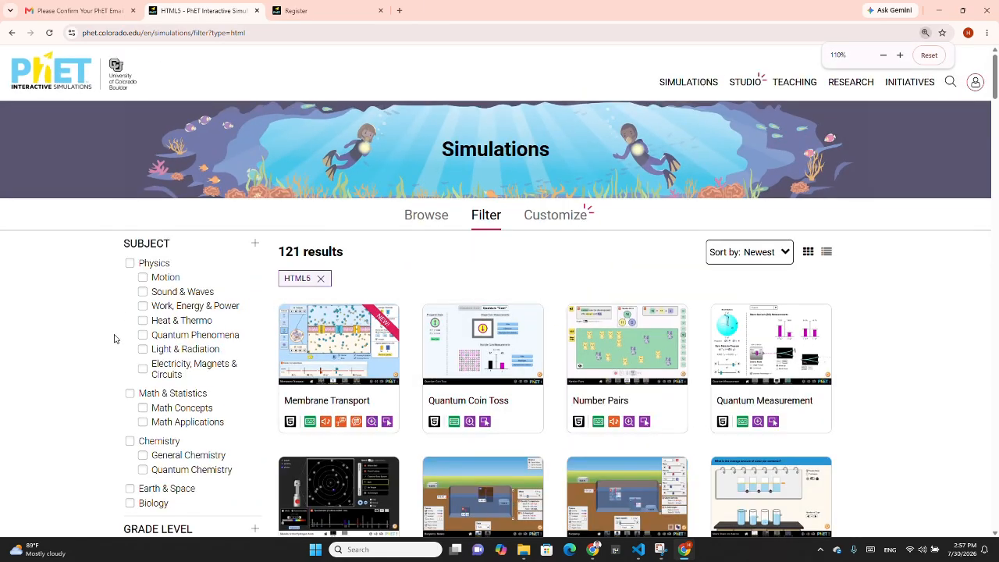
scroll(114, 338, "down", 3)
scroll(140, 242, "up", 2)
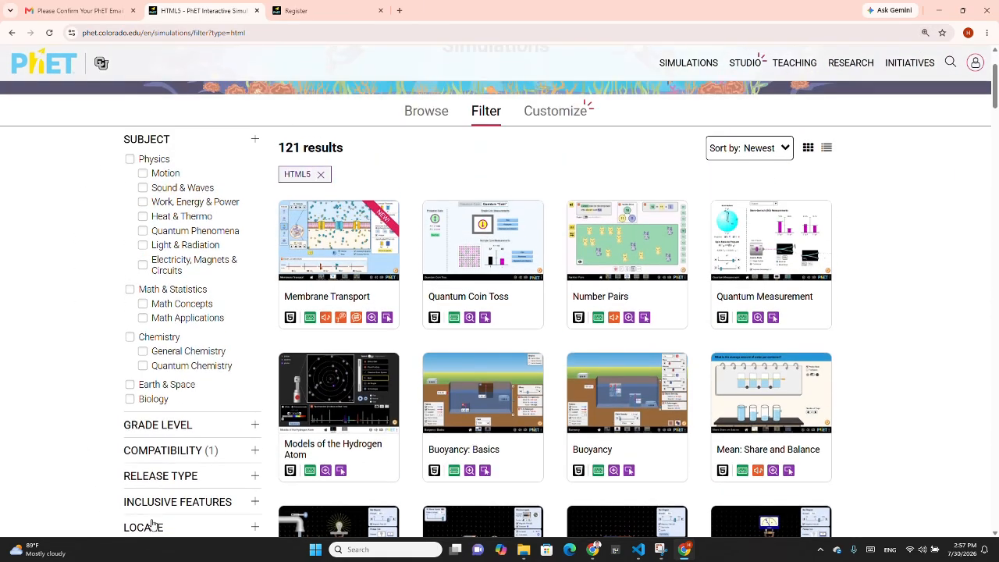
scroll(183, 263, "down", 1)
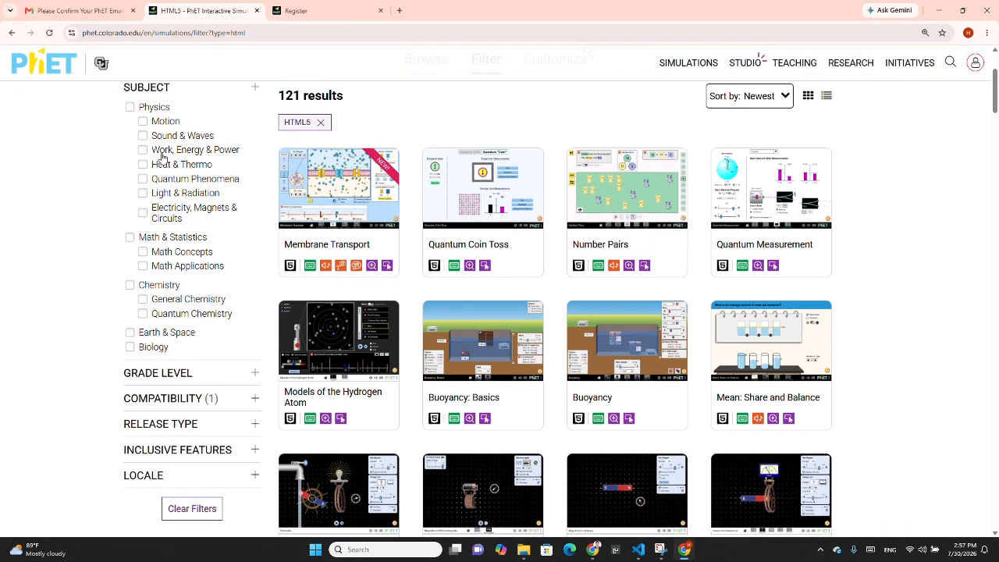
left_click(130, 108)
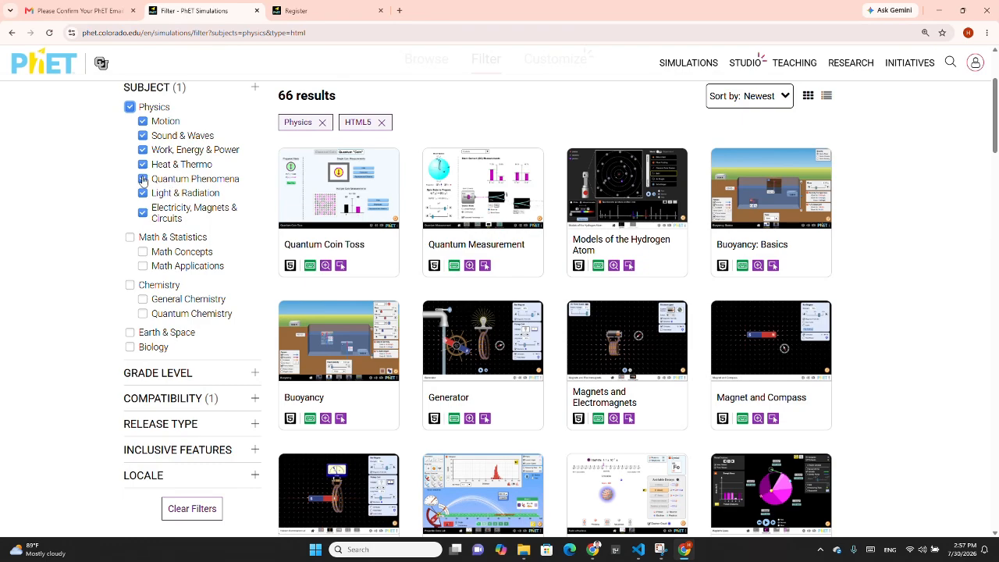
- Narrow the Physics filter to Motion by deselecting all the other Physics topics
scroll(143, 179, "up", 1)
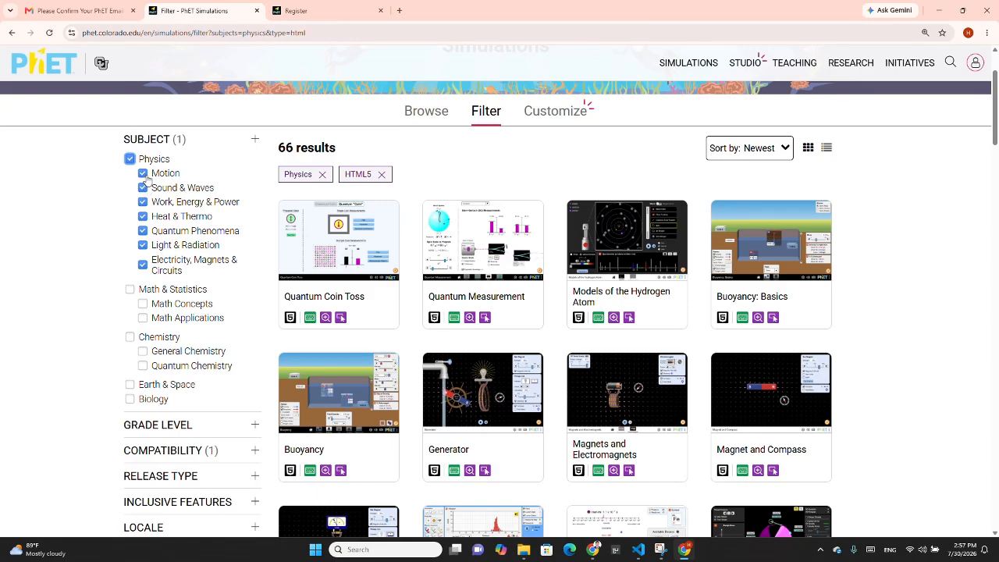
left_click(143, 188)
left_click(143, 201)
left_click(143, 216)
left_click(143, 231)
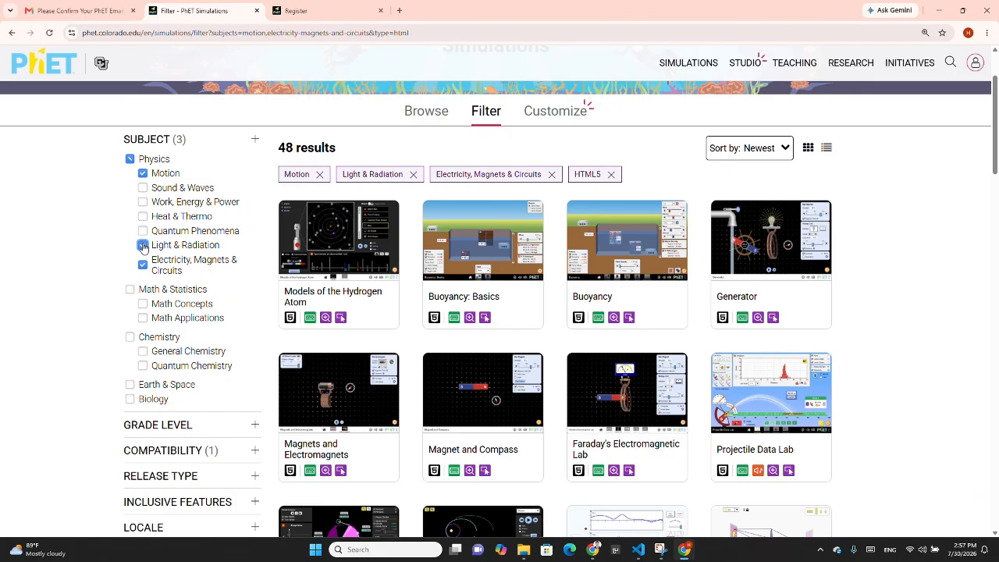
left_click(143, 245)
left_click(143, 265)
- Look through the list of Motion simulations
scroll(449, 338, "down", 1)
scroll(449, 338, "down", 2)
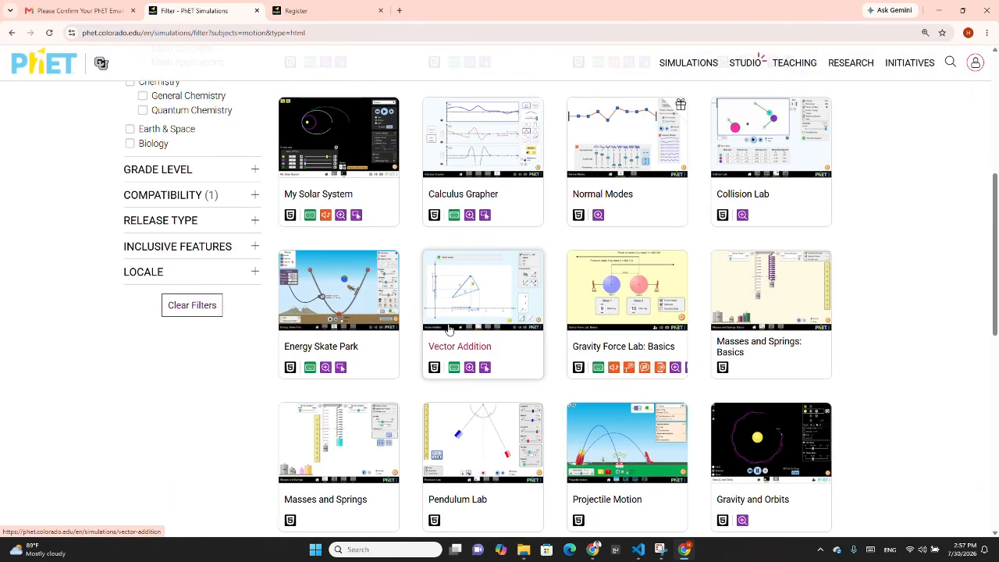
scroll(449, 337, "up", 2)
scroll(448, 336, "down", 7)
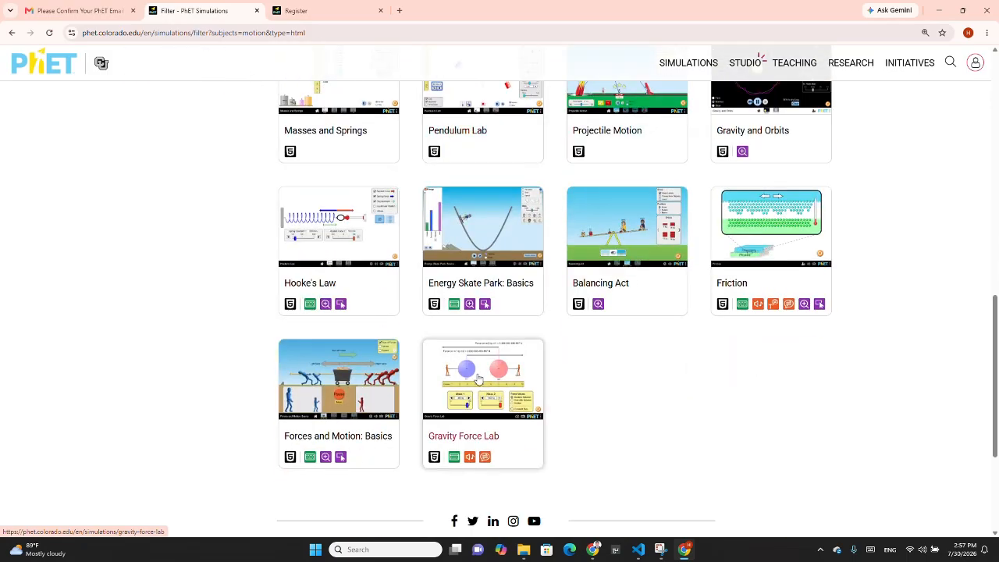
scroll(479, 380, "up", 8)
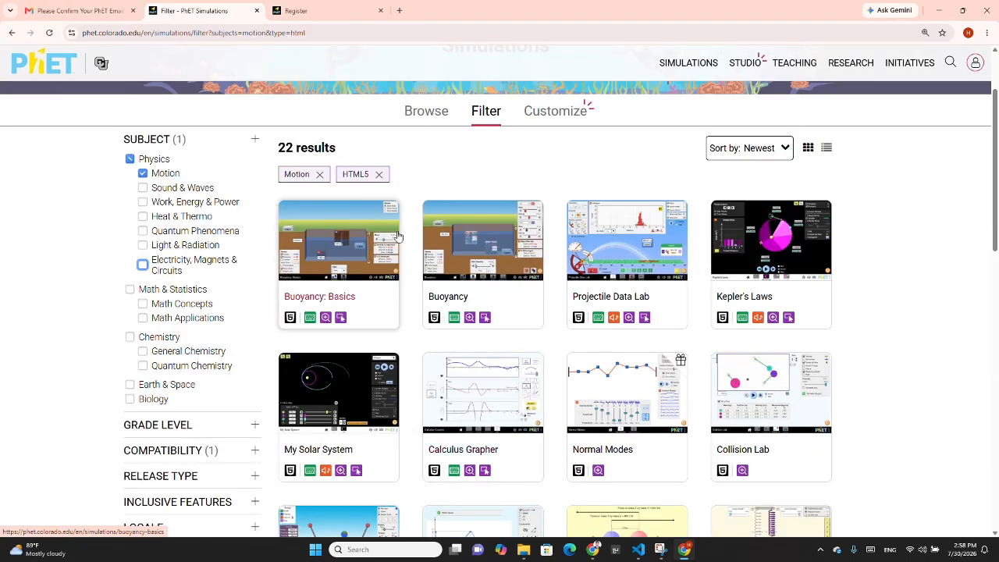
scroll(730, 311, "down", 8)
scroll(695, 314, "up", 7)
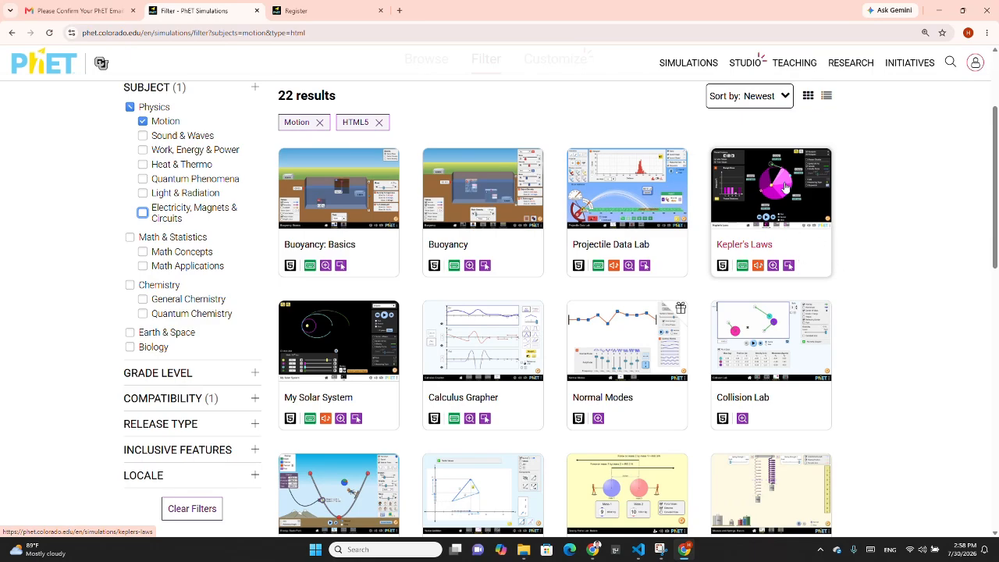
scroll(478, 261, "down", 1)
scroll(477, 261, "down", 3)
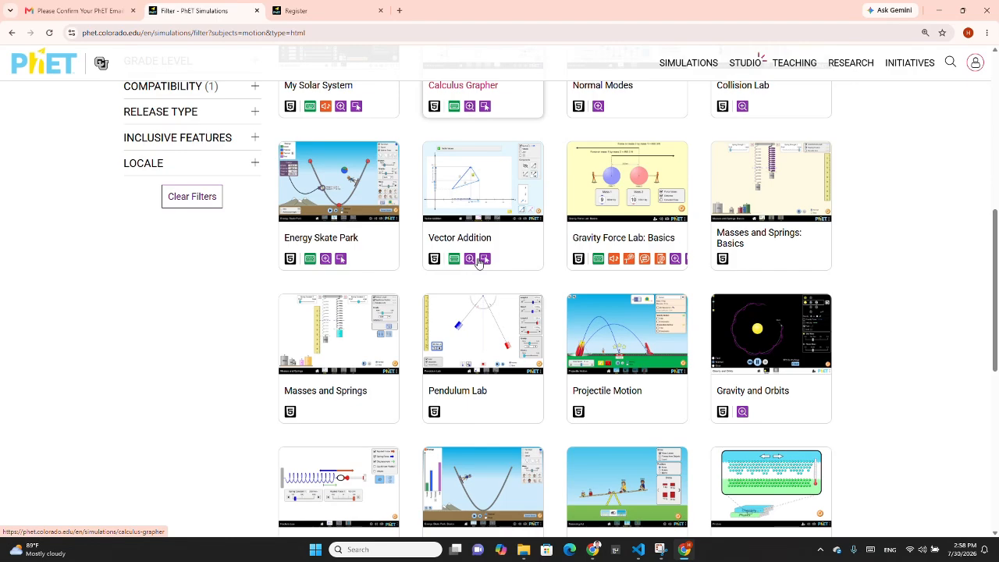
scroll(478, 264, "down", 1)
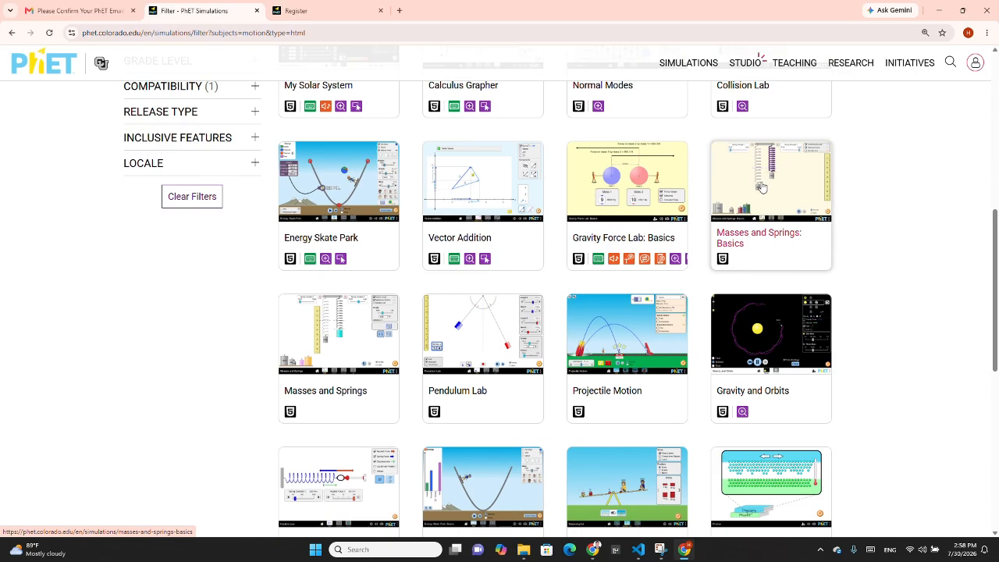
- Open the Masses and Springs: Basics simulation, launch it and enter its Stretch screen
scroll(759, 192, "down", 1)
left_click(771, 140)
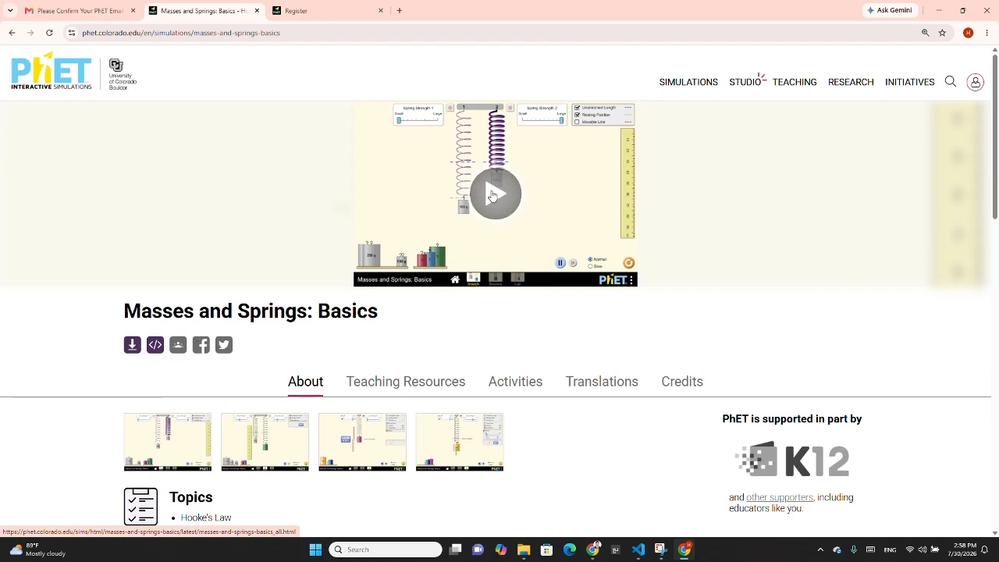
left_click(492, 195)
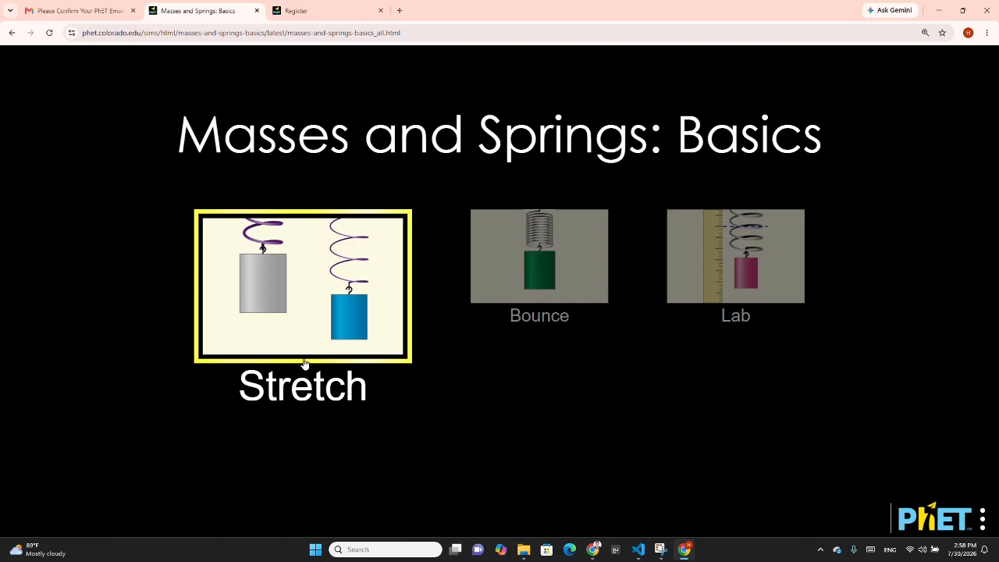
left_click(300, 287)
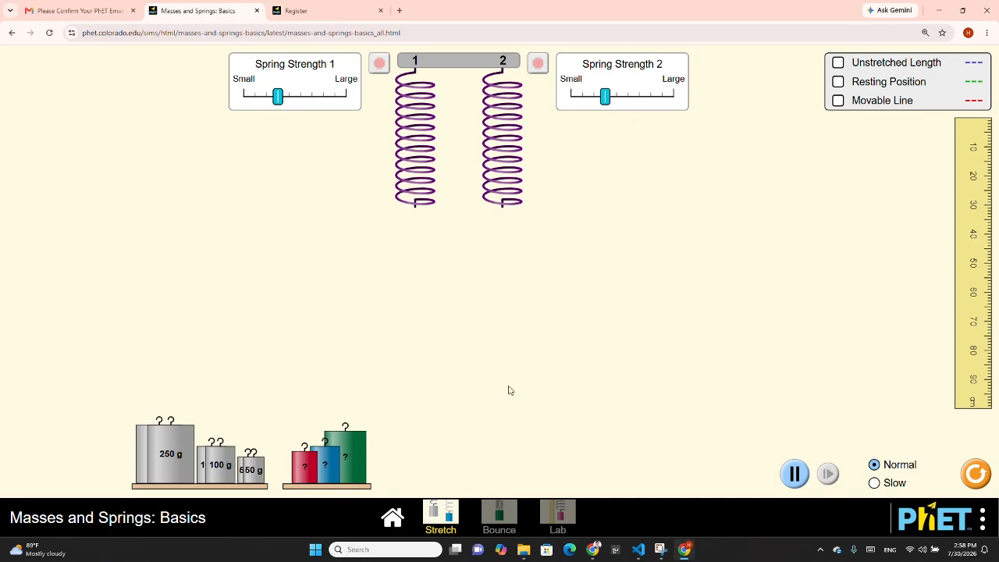
- Hang a 250 g mass on spring 1 and a 100 g mass on spring 2, and raise both spring strengths by one notch
left_click_drag(172, 431, 420, 226)
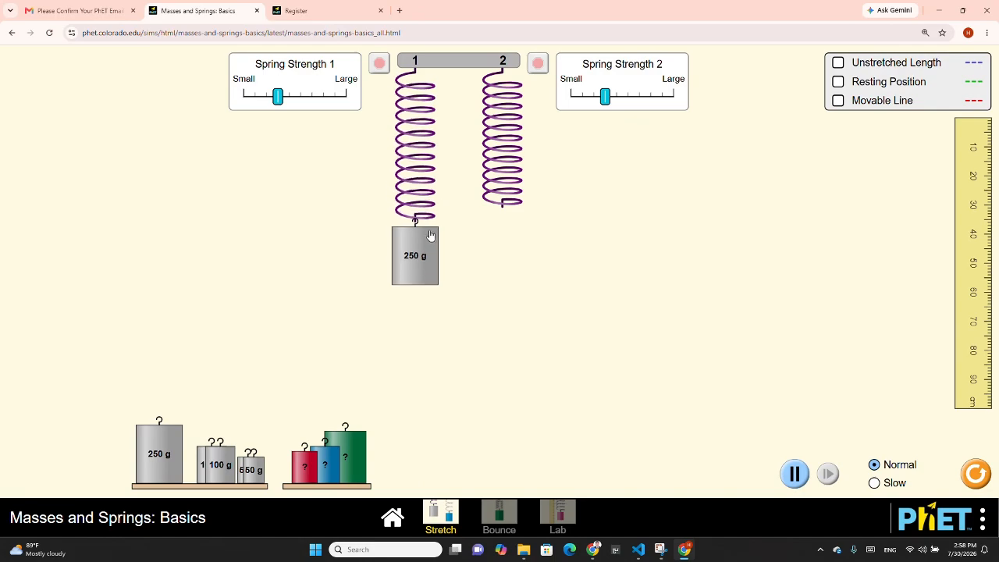
left_click_drag(213, 466, 501, 257)
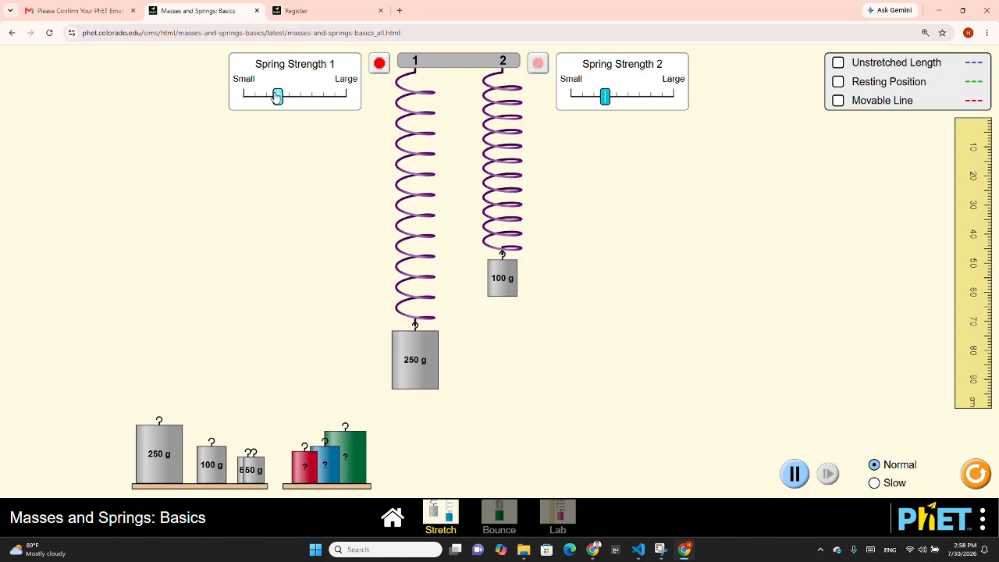
mouse_move(277, 96)
left_mouse_down()
mouse_move(311, 96)
mouse_move(289, 99)
left_mouse_up()
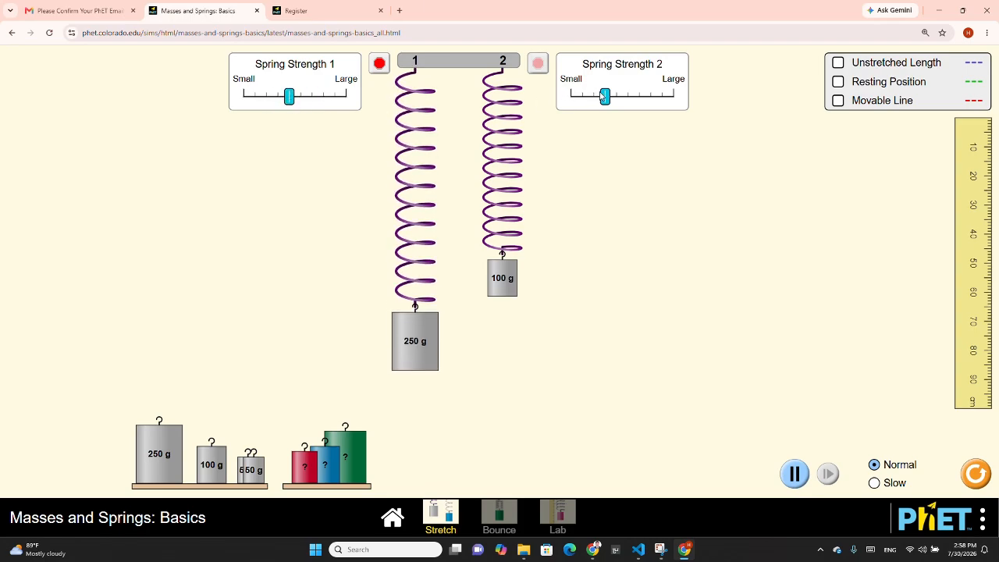
mouse_move(605, 96)
left_mouse_down()
mouse_move(663, 99)
mouse_move(594, 101)
mouse_move(614, 102)
left_mouse_up()
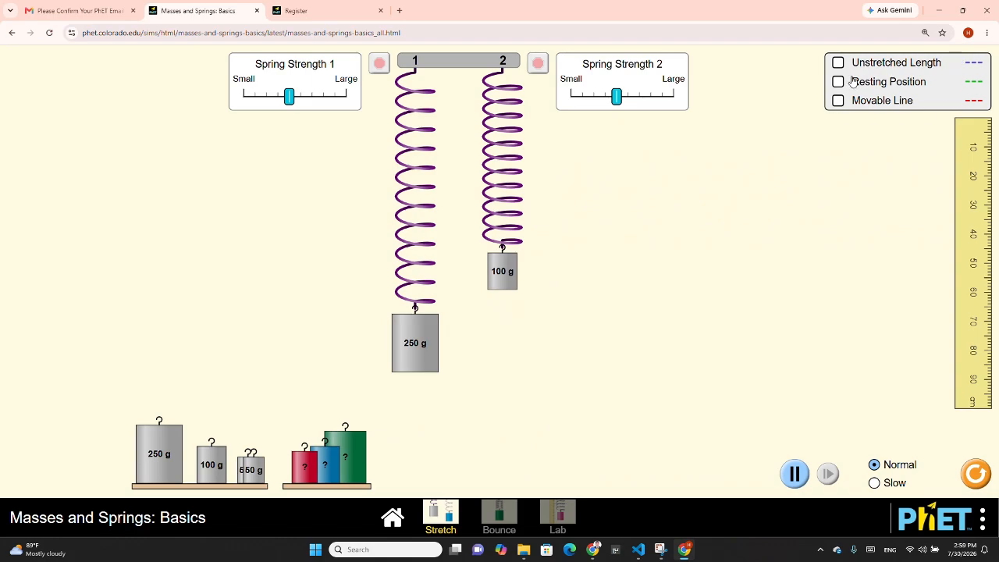
- Show the Unstretched Length, Resting Position and Movable Line guides for the springs
left_click(839, 66)
left_click(838, 102)
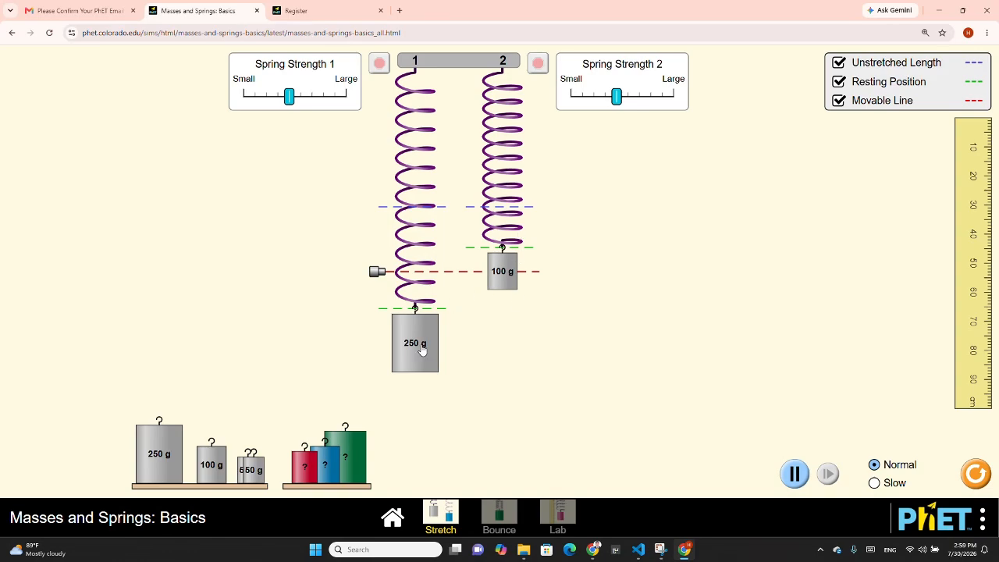
- Replace the hanging grey masses with the red mystery mass on spring 1 and the green mystery mass on spring 2
left_click_drag(422, 351, 235, 413)
left_click_drag(507, 277, 214, 466)
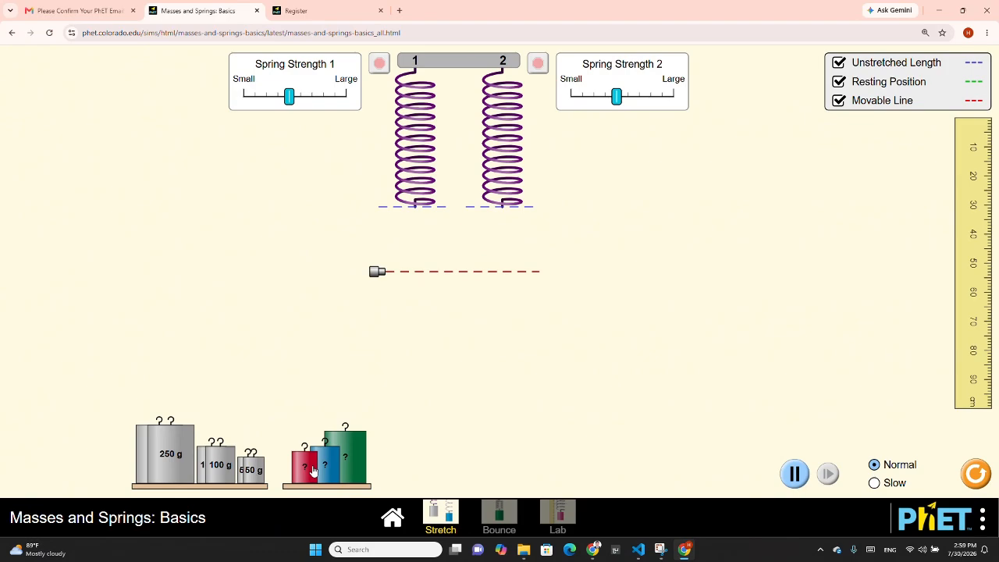
left_click_drag(312, 470, 414, 250)
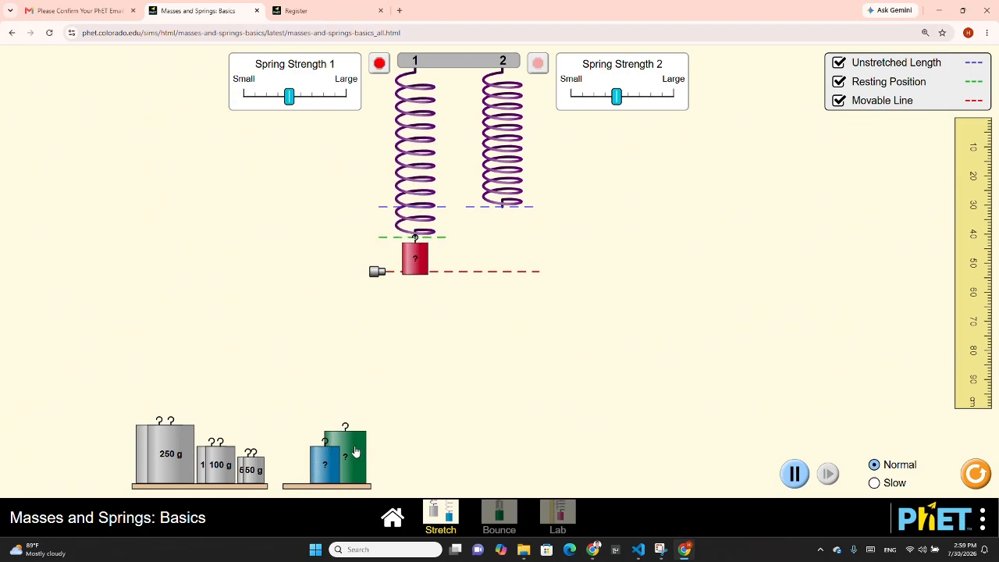
left_click_drag(355, 451, 504, 226)
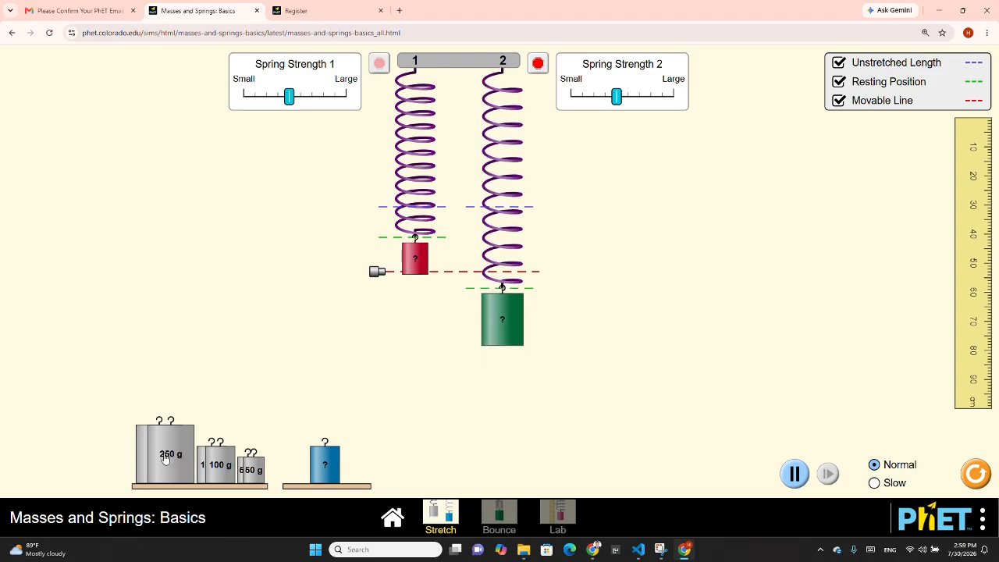
- Put the green and red mystery masses back on their shelf and move the red movable line slightly upward
mouse_move(171, 455)
left_mouse_down()
mouse_move(204, 436)
mouse_move(171, 459)
left_mouse_up()
left_click_drag(508, 330, 348, 454)
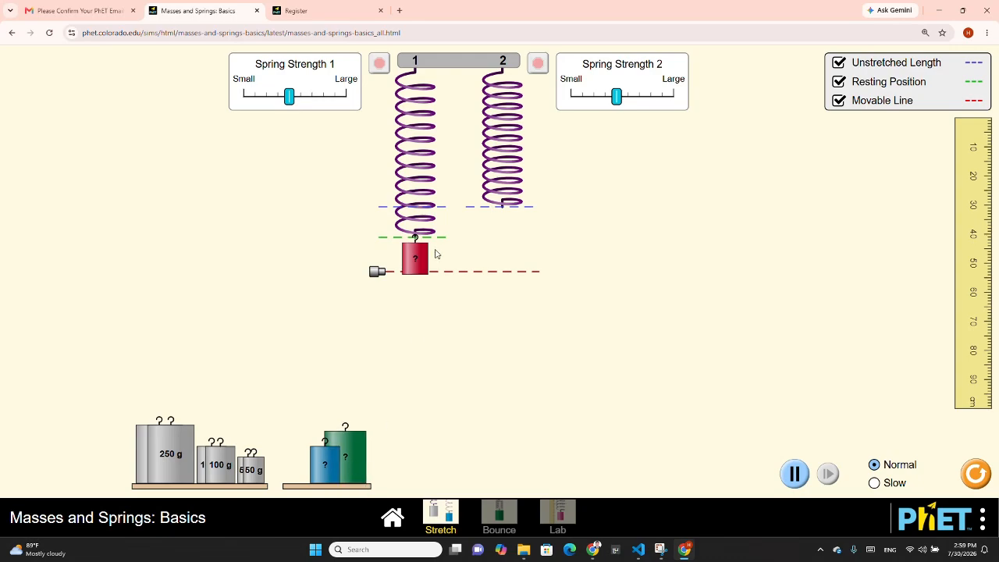
left_click_drag(419, 268, 334, 461)
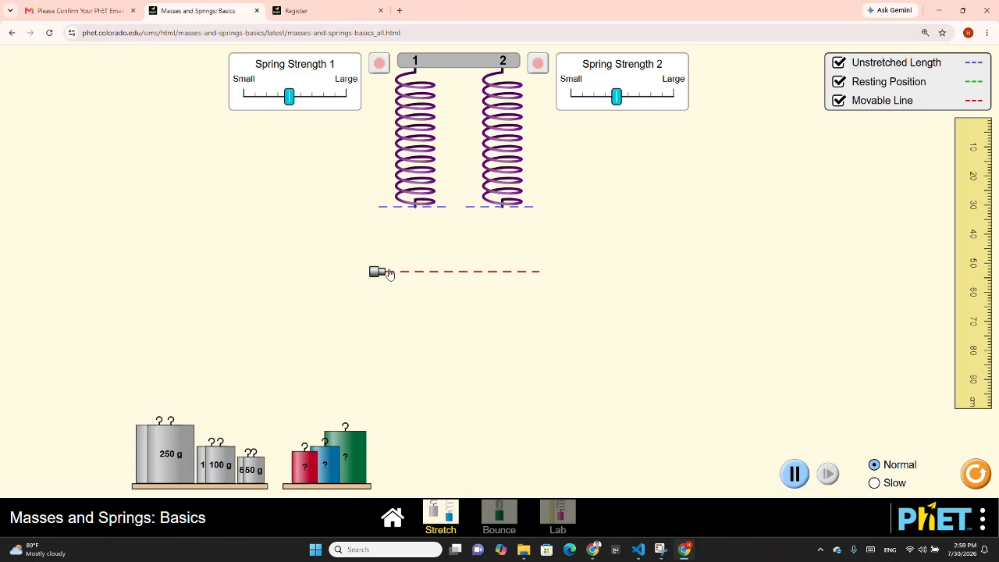
left_click_drag(379, 279, 362, 263)
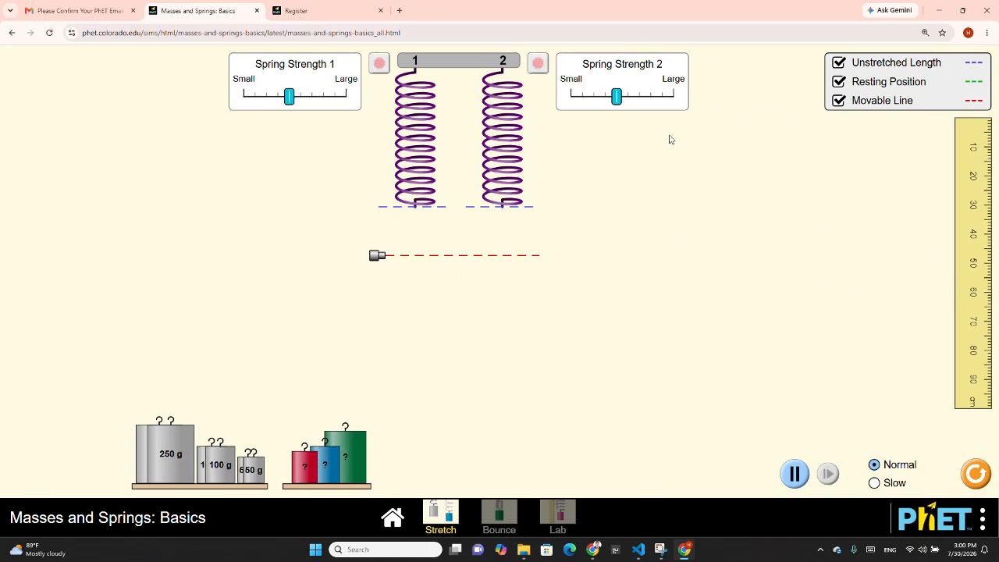
- Return to the simulation's information page and read the topics, learning goals and system requirements in its About section
left_click(12, 33)
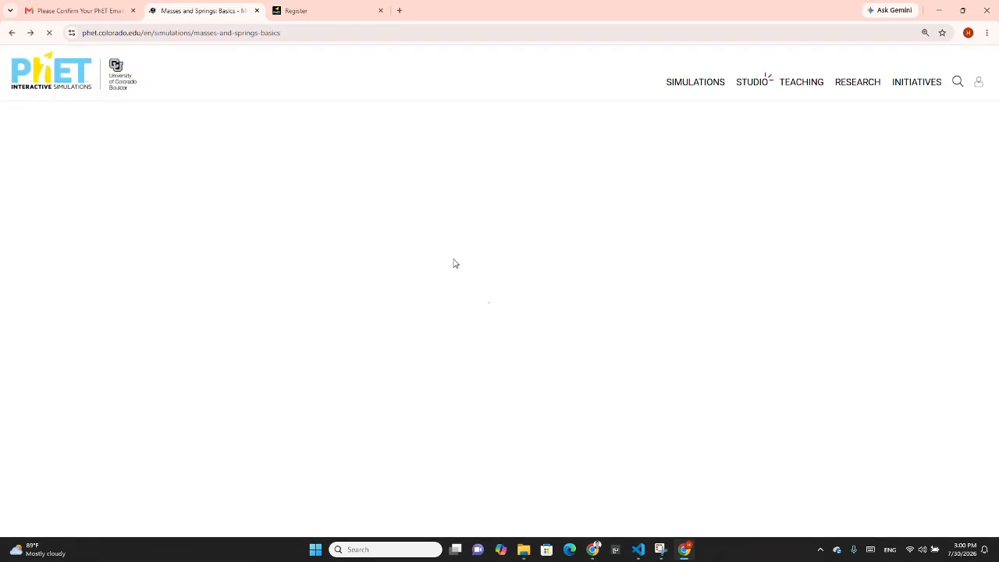
scroll(431, 320, "down", 1)
scroll(431, 321, "down", 3)
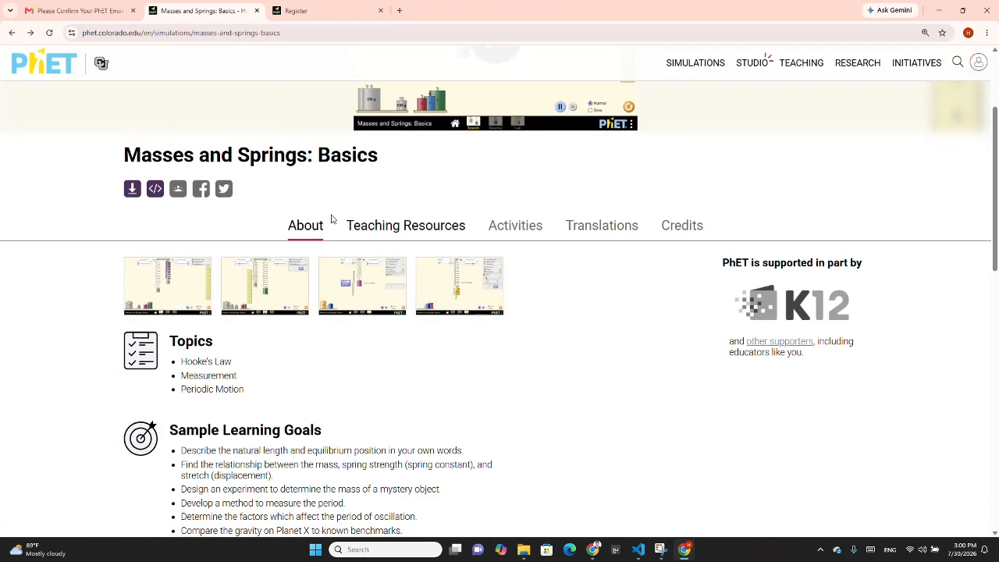
left_click(295, 233)
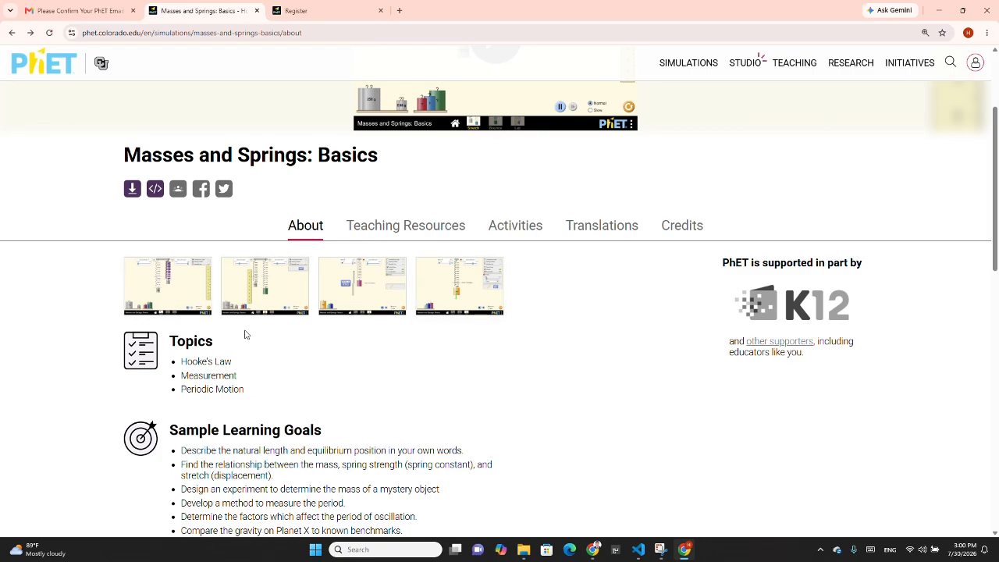
scroll(245, 335, "down", 3)
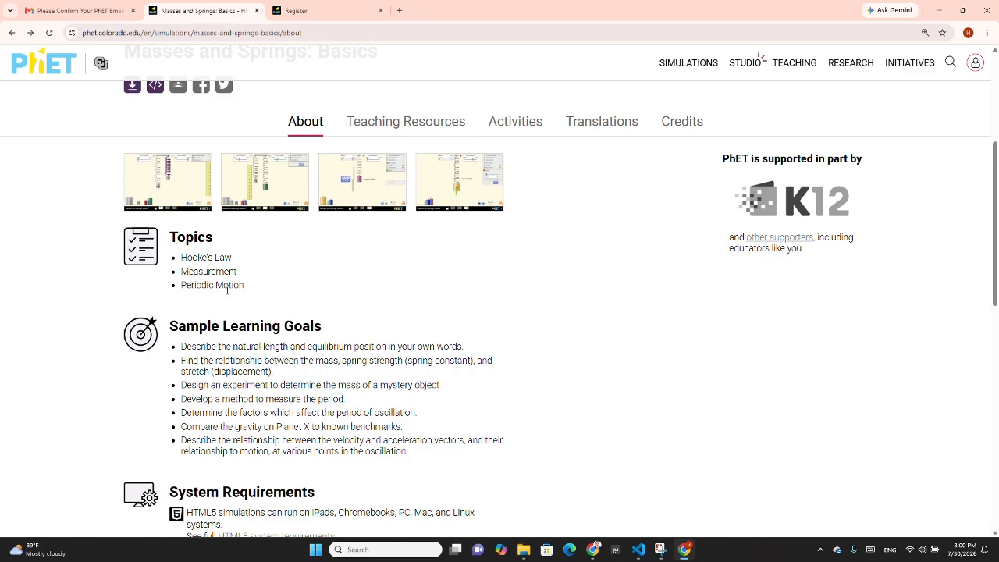
scroll(240, 303, "down", 2)
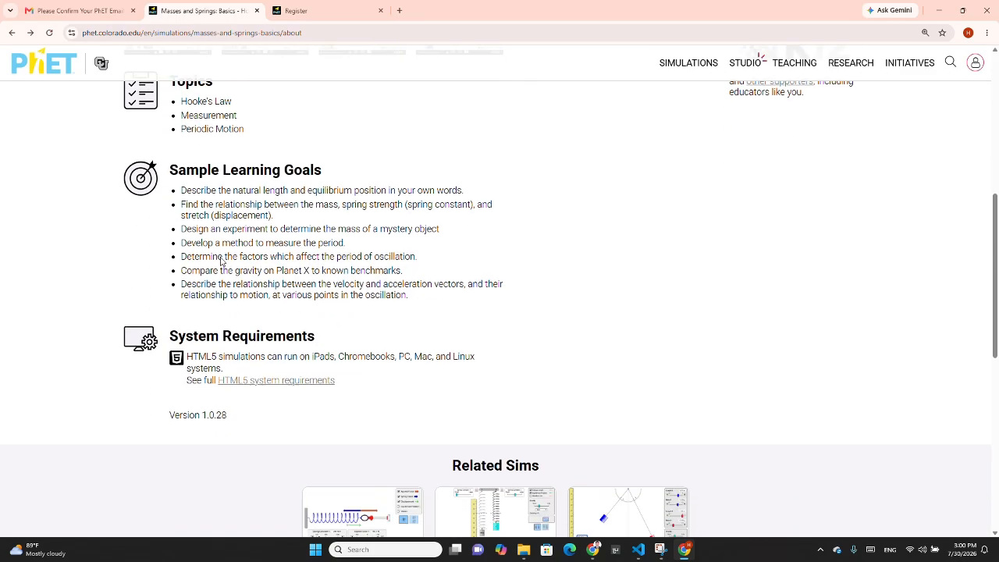
scroll(190, 189, "down", 1)
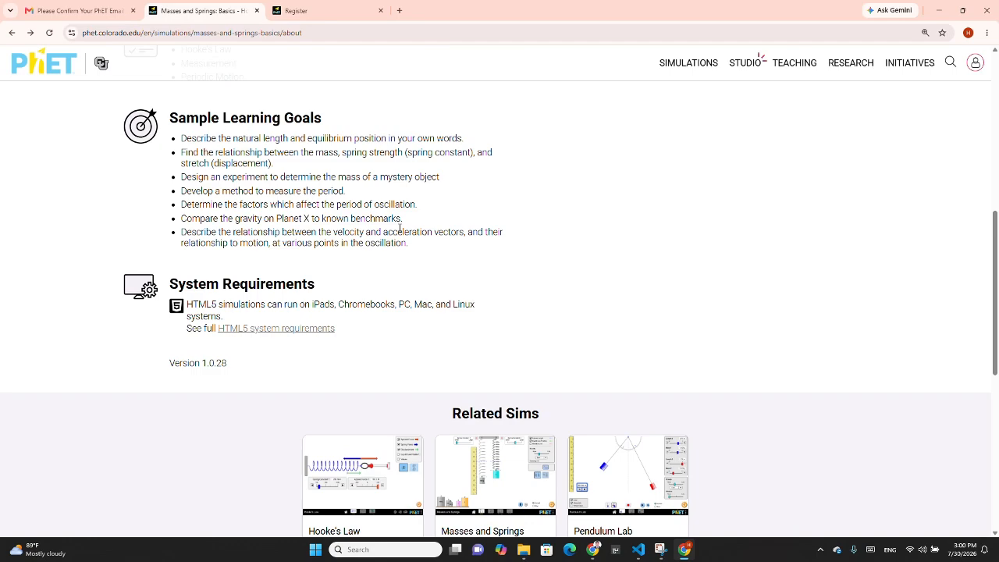
scroll(196, 286, "down", 1)
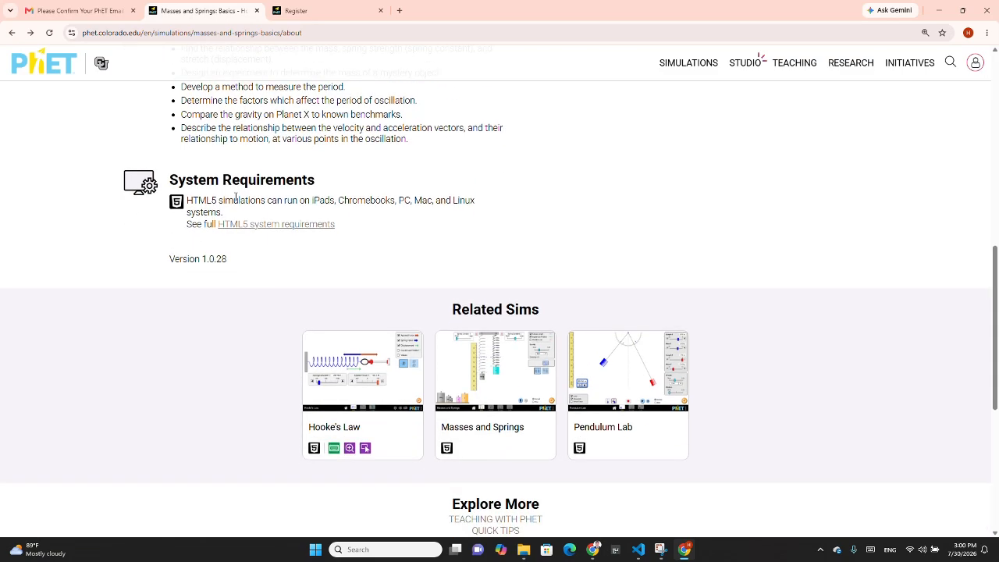
scroll(263, 217, "up", 4)
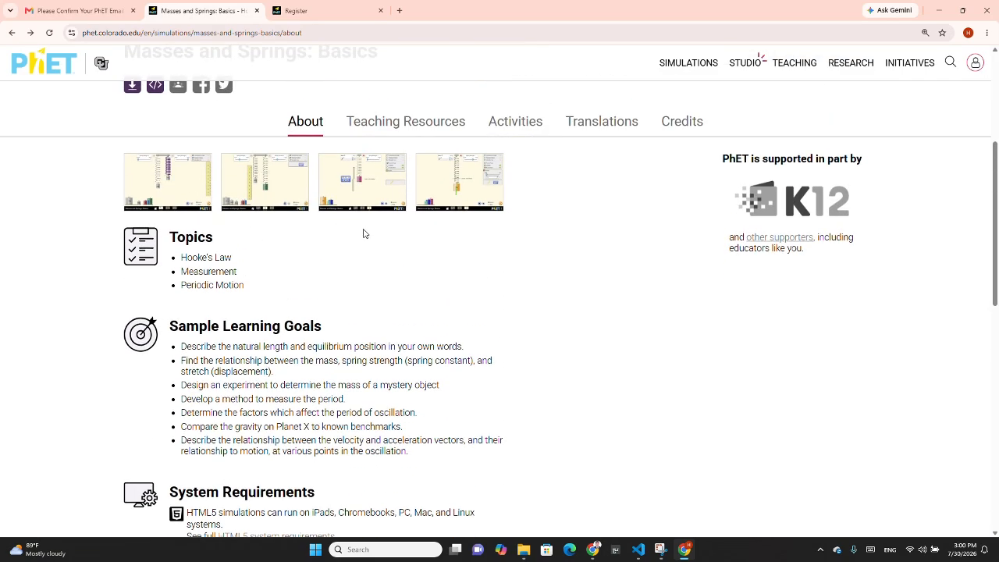
- Open the simulation's Teaching Resources and look through the Teacher Tips document and the Alignment Documents
left_click(401, 124)
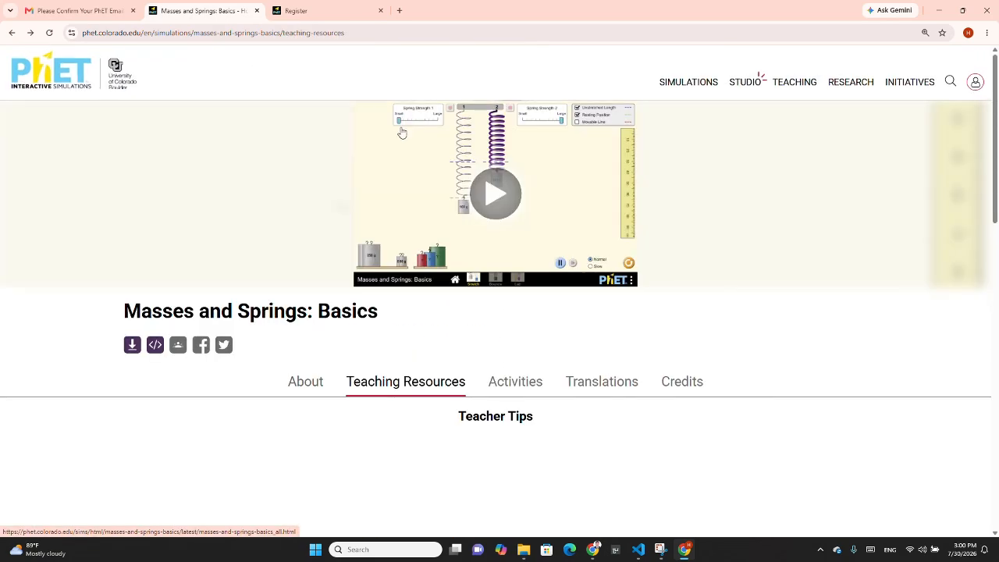
scroll(446, 352, "down", 3)
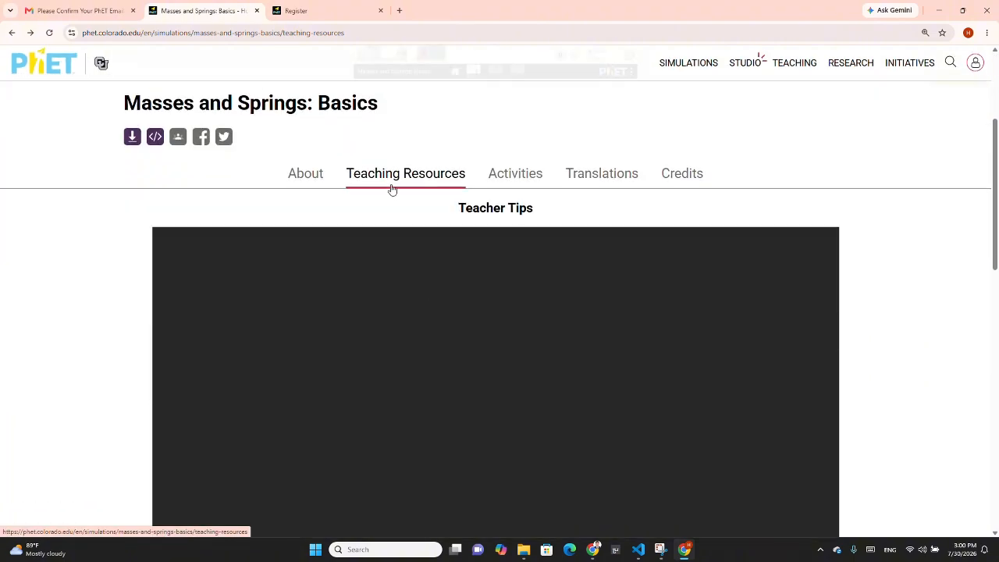
scroll(390, 190, "down", 4)
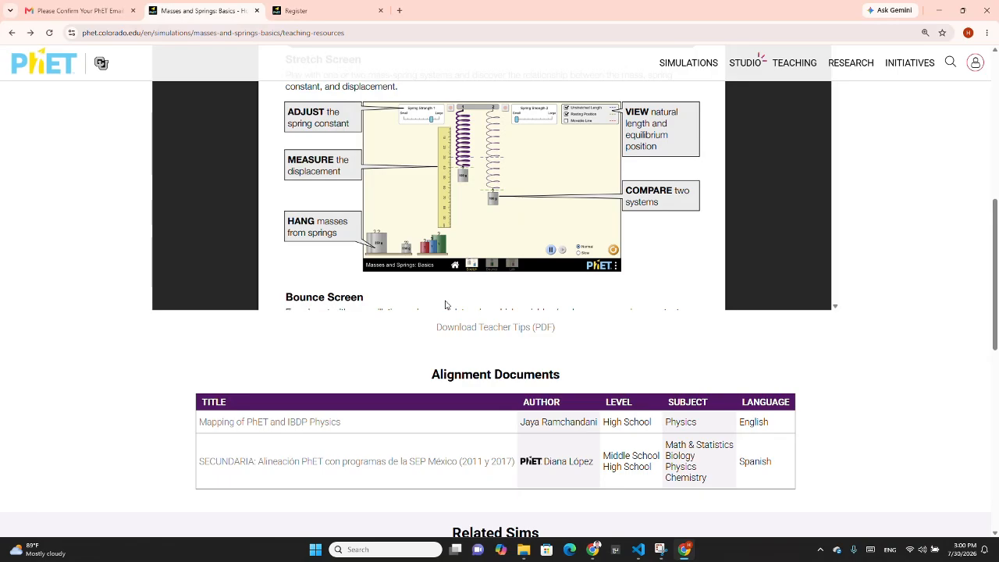
scroll(446, 304, "up", 1)
scroll(490, 206, "down", 10)
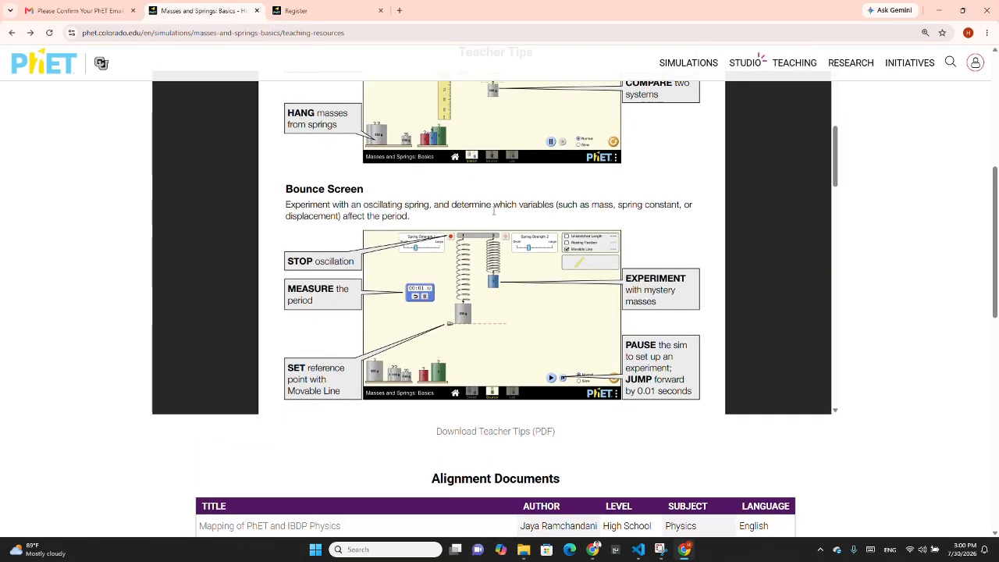
scroll(492, 211, "down", 8)
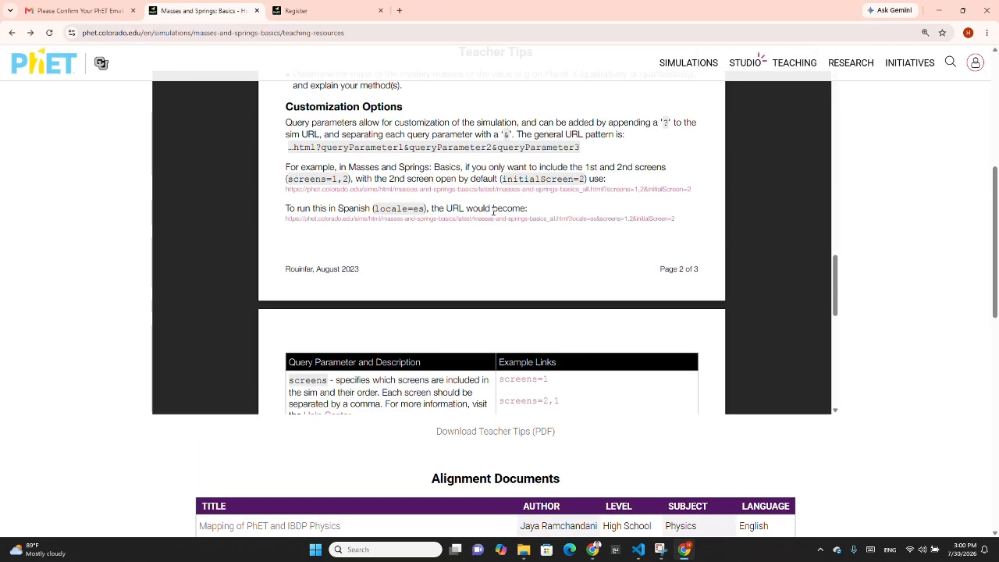
scroll(493, 210, "down", 6)
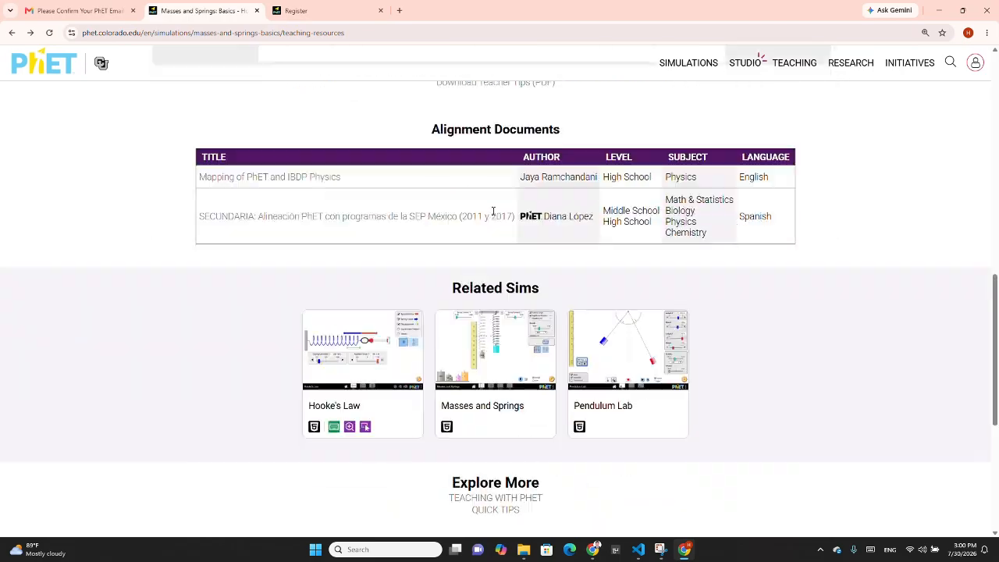
scroll(494, 212, "up", 3)
scroll(614, 330, "up", 12)
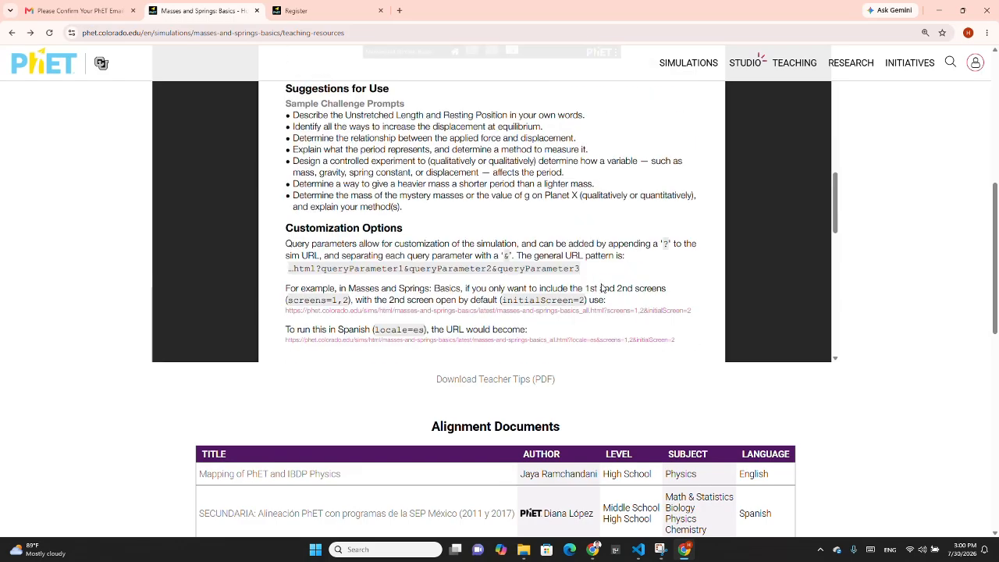
scroll(499, 269, "up", 6)
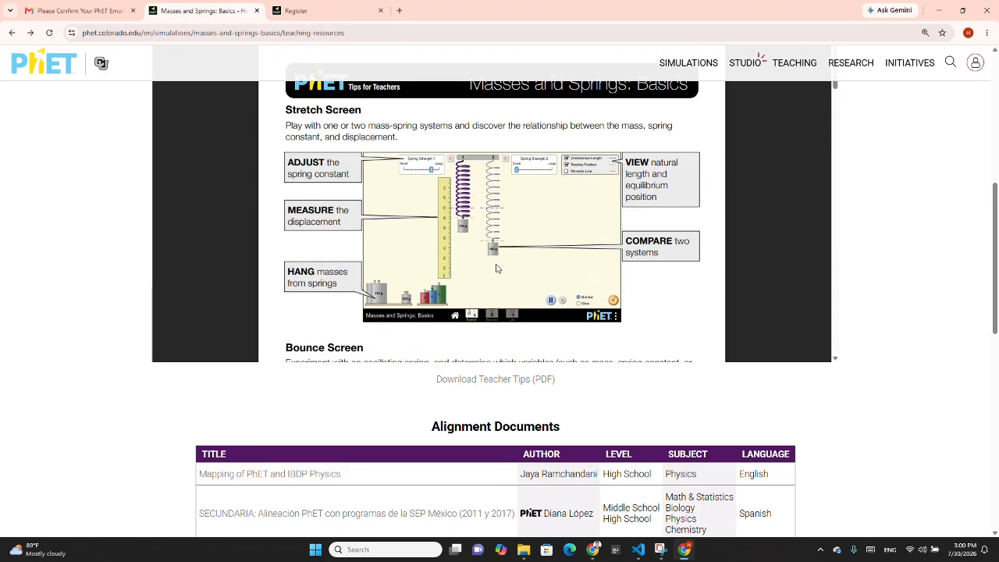
scroll(644, 232, "down", 6)
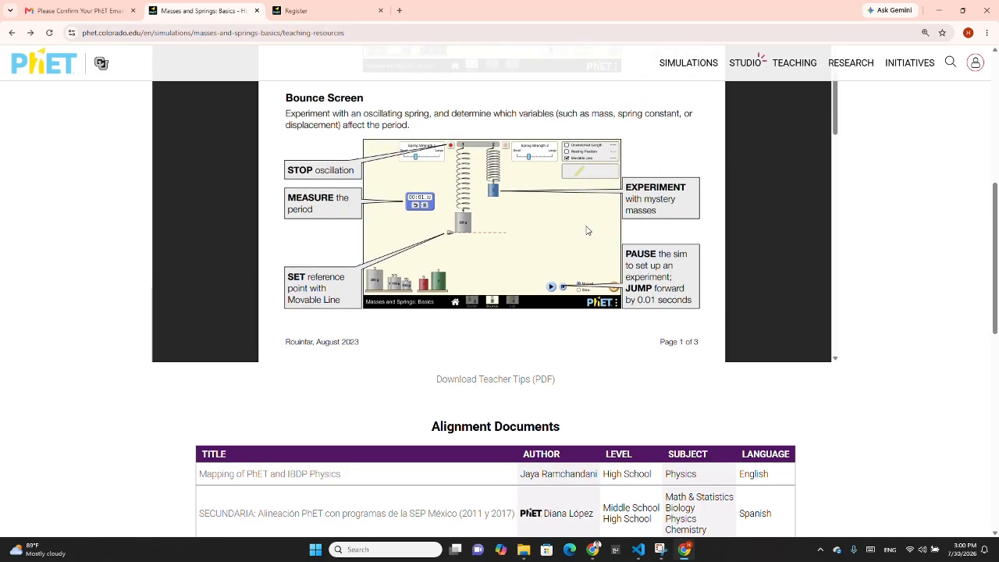
scroll(802, 207, "up", 8)
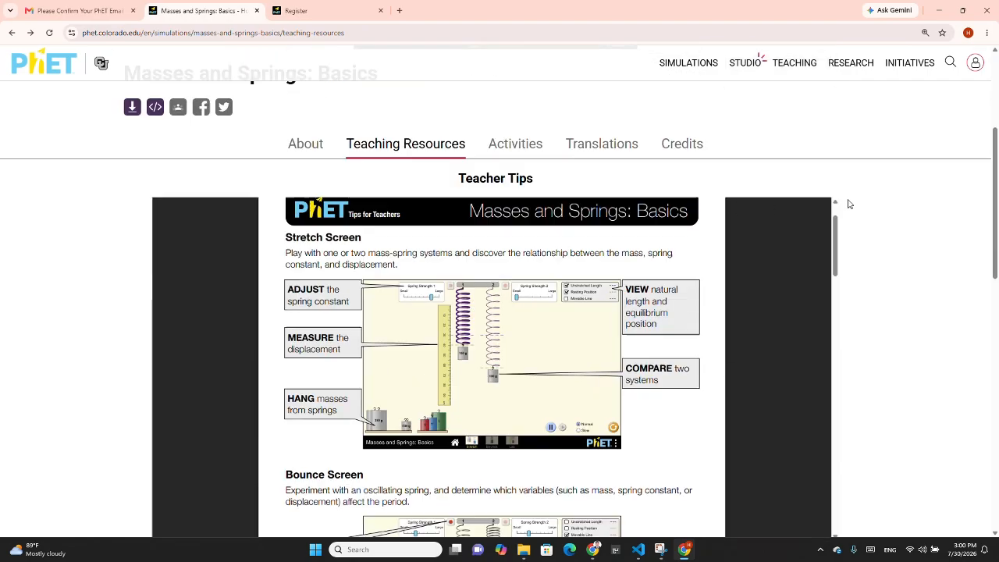
- Open the simulation's Activities section and browse the list of teacher-submitted activities
left_click(508, 179)
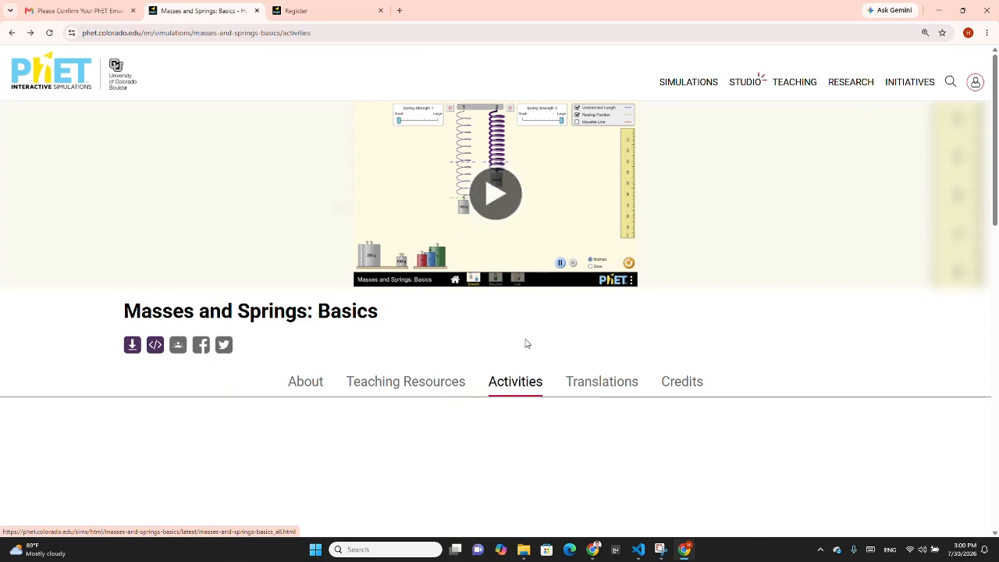
scroll(493, 193, "down", 5)
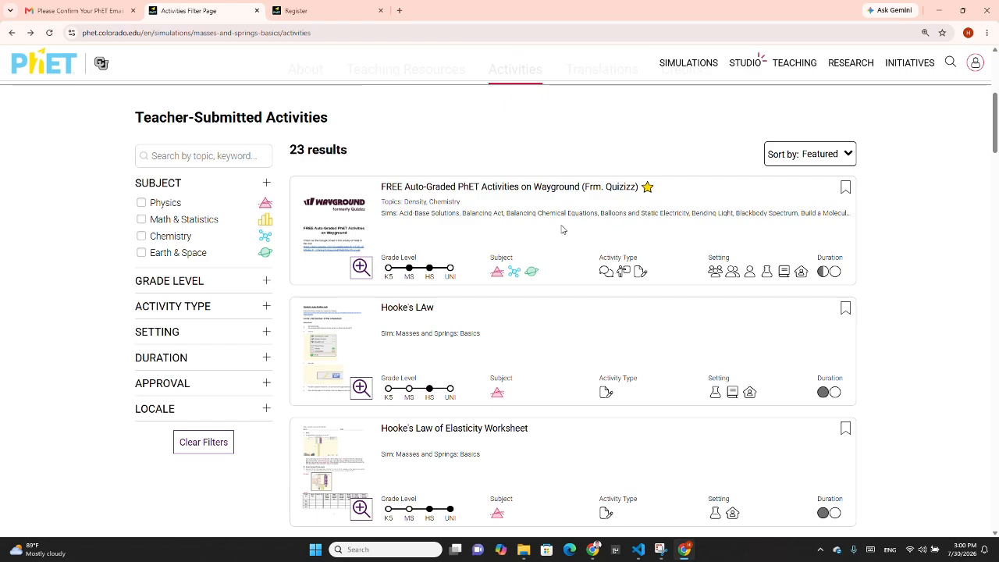
scroll(492, 225, "down", 1)
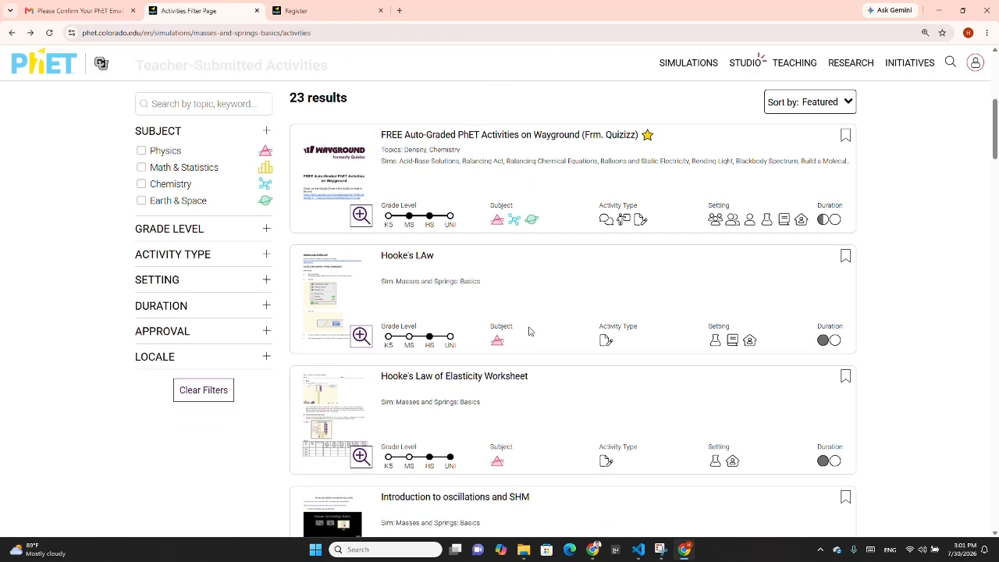
scroll(529, 332, "down", 12)
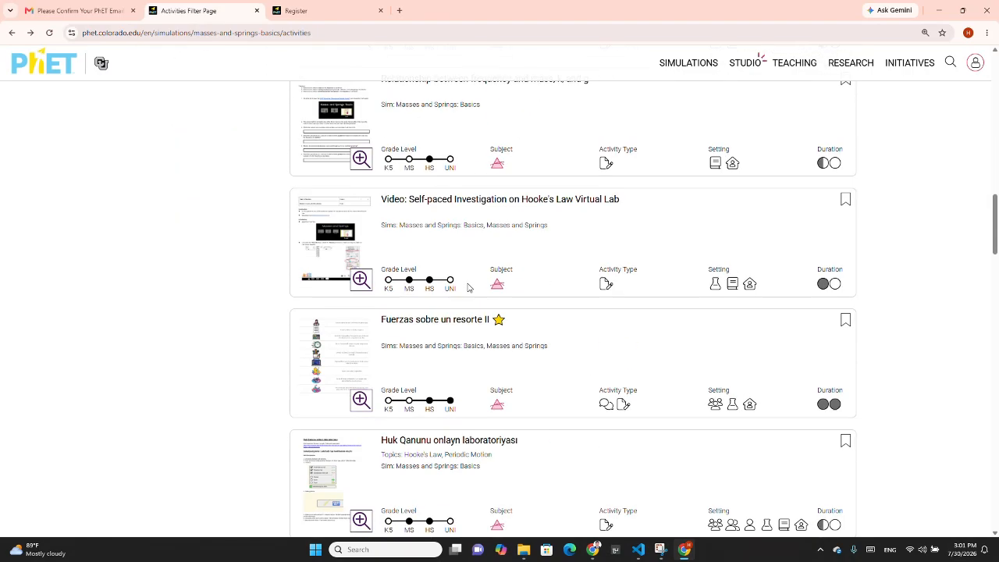
scroll(466, 287, "up", 1)
scroll(435, 223, "up", 7)
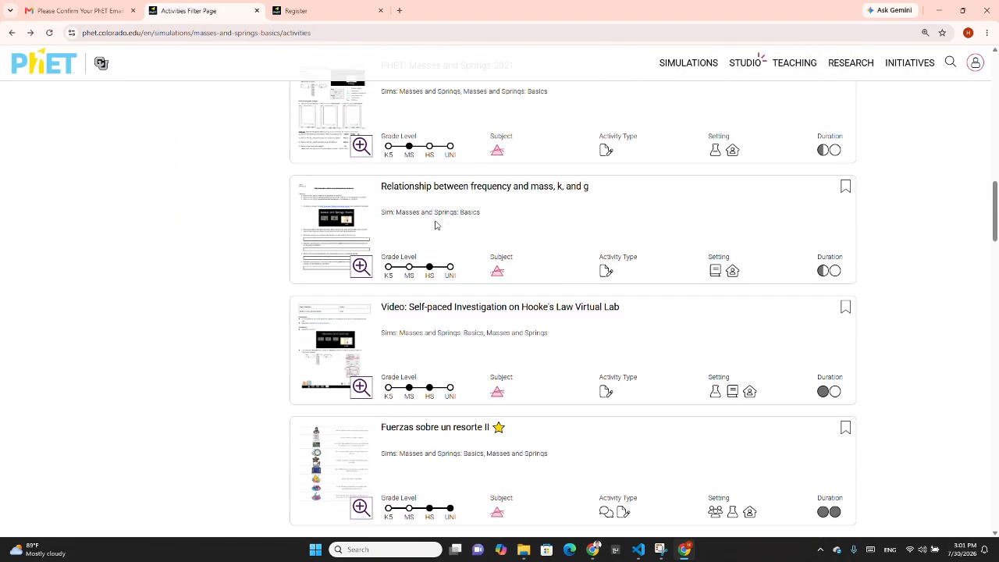
scroll(437, 223, "up", 7)
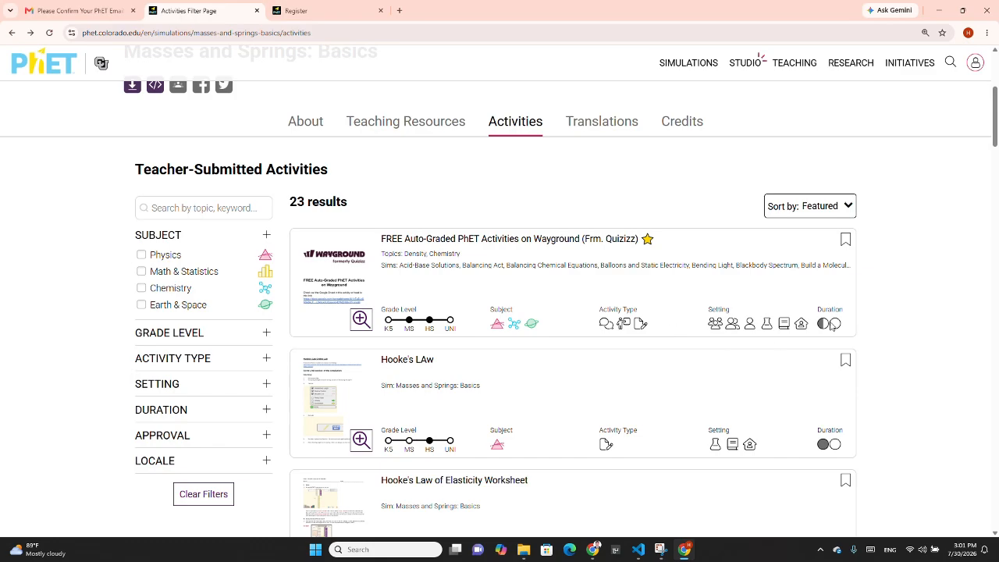
- Look through the teacher-submitted activities, checking each entry's grade level, activity type, setting and duration
scroll(825, 312, "down", 1)
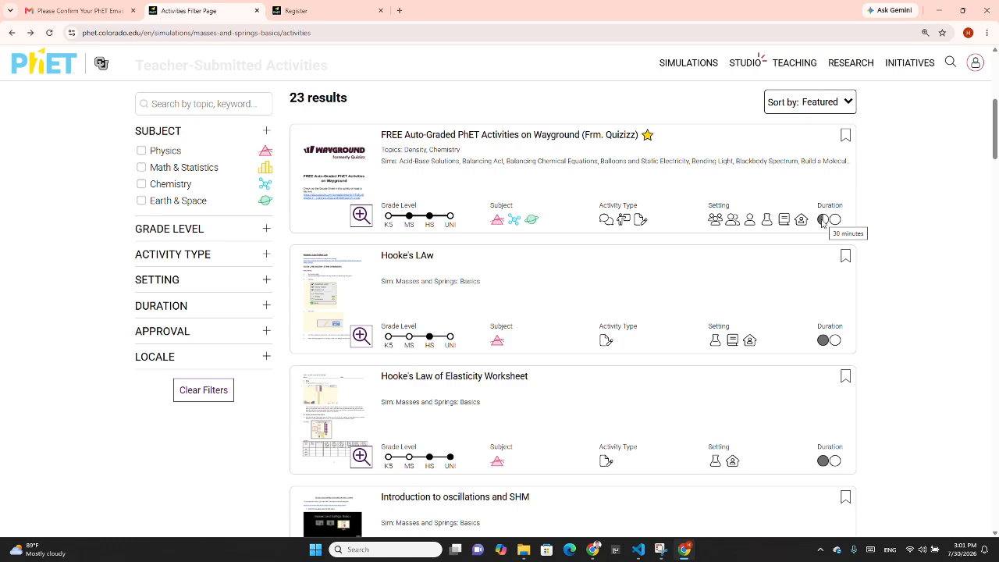
scroll(825, 319, "down", 2)
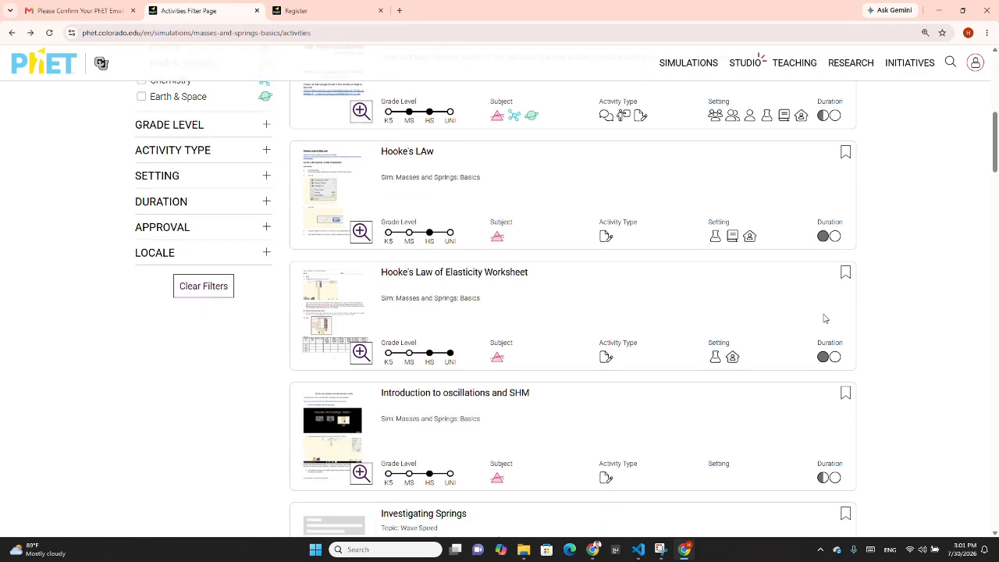
mouse_move(824, 241)
scroll(825, 241, "down", 2)
scroll(828, 231, "down", 3)
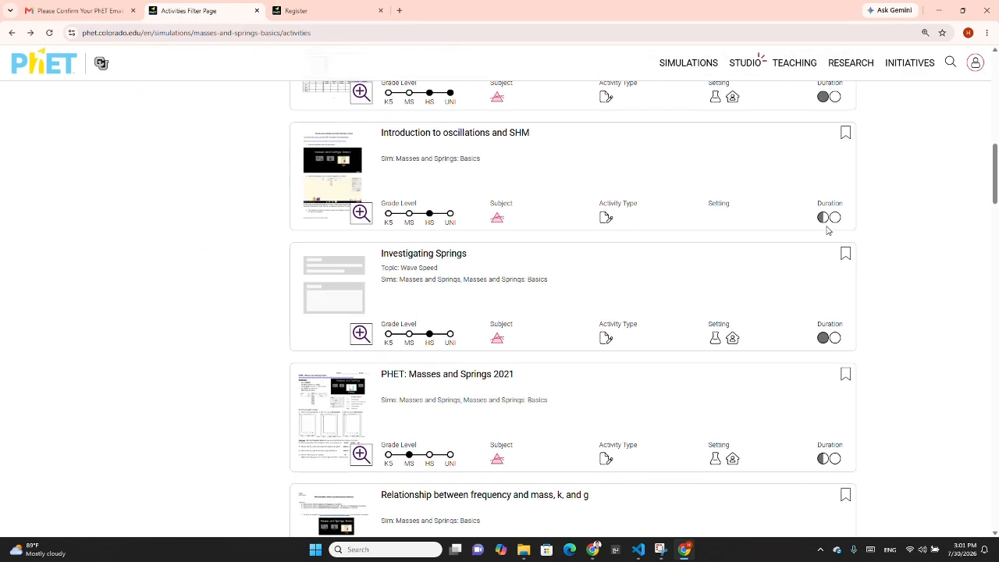
scroll(822, 267, "down", 4)
scroll(827, 354, "down", 12)
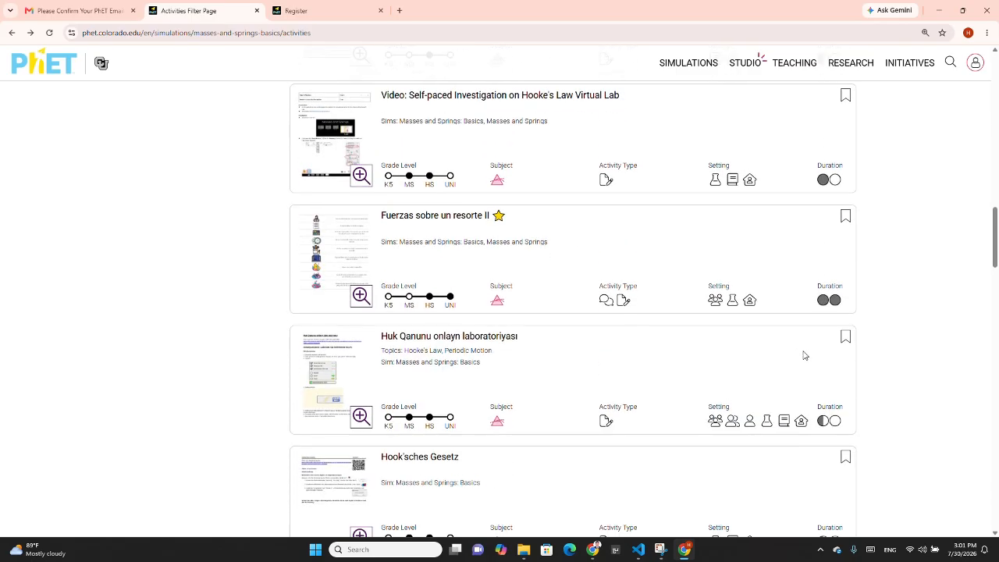
scroll(546, 285, "up", 15)
scroll(575, 284, "up", 10)
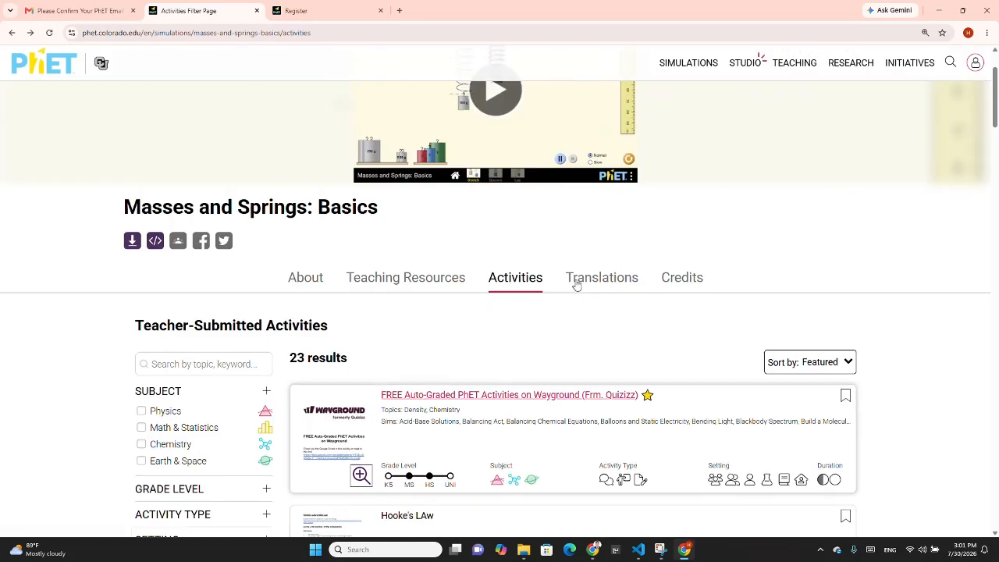
- Open the simulation's Translations section and look through the table of available languages and translated Teacher Tips
left_click(613, 285)
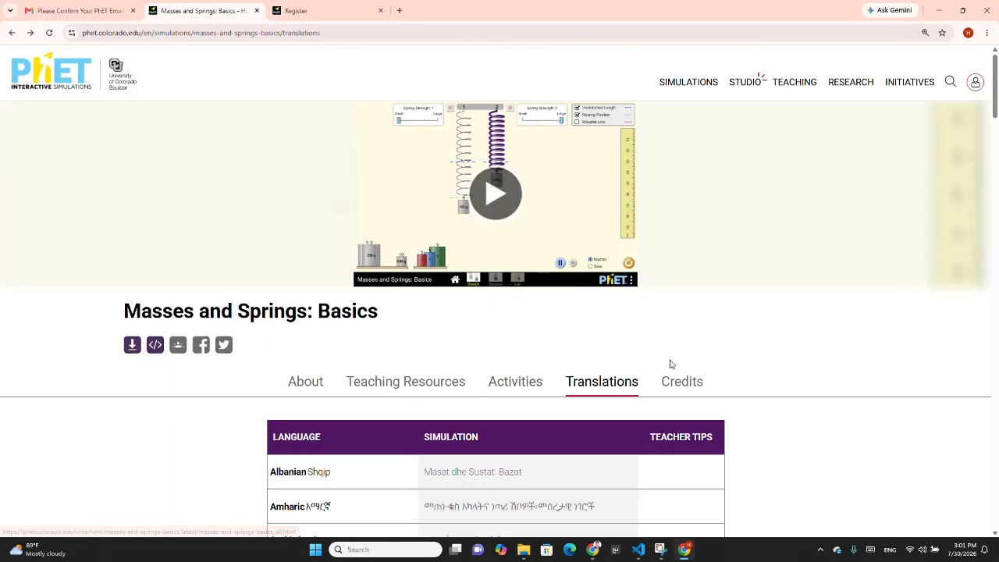
scroll(669, 361, "down", 5)
scroll(453, 318, "down", 13)
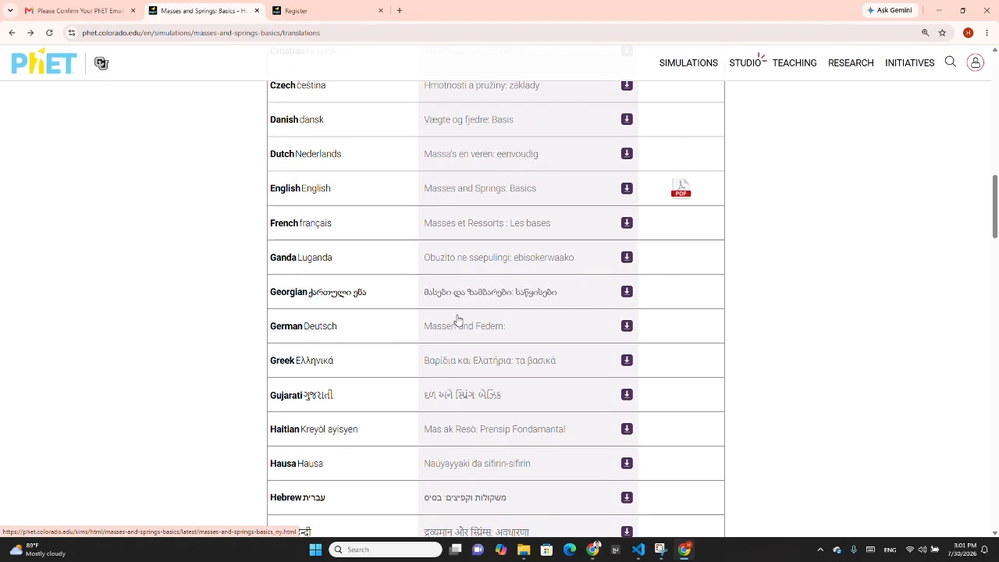
scroll(458, 319, "down", 14)
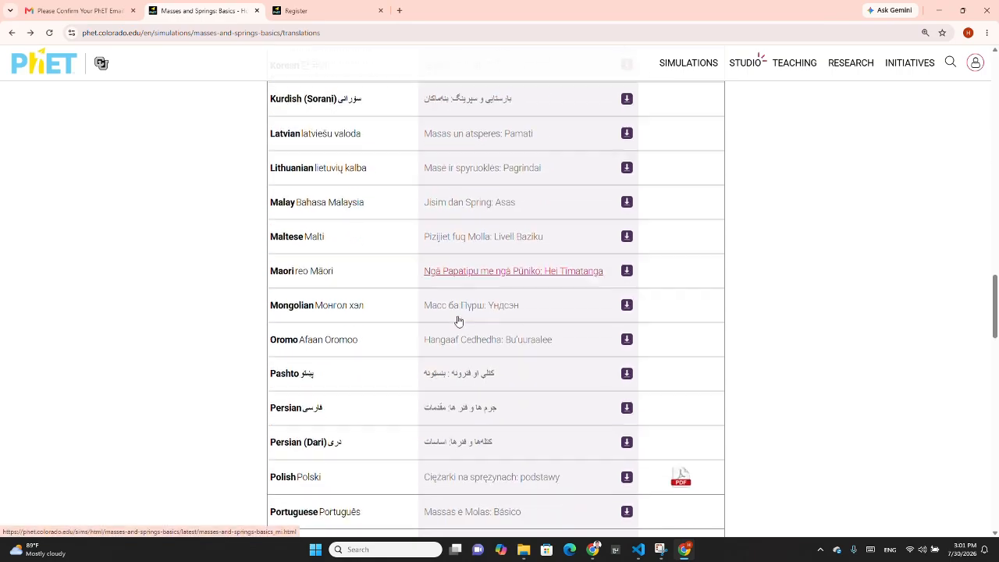
scroll(484, 318, "down", 3)
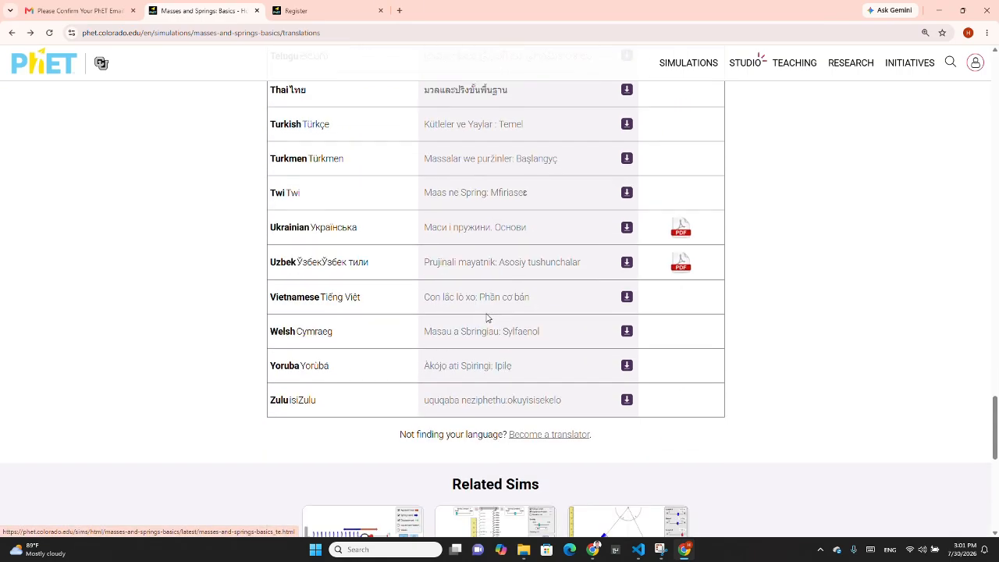
scroll(577, 351, "up", 17)
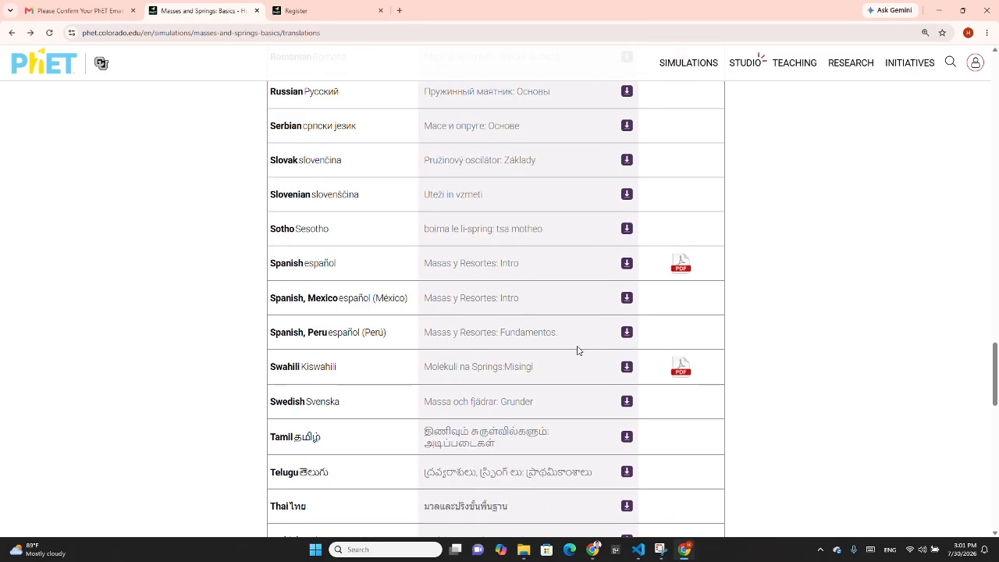
scroll(578, 351, "up", 16)
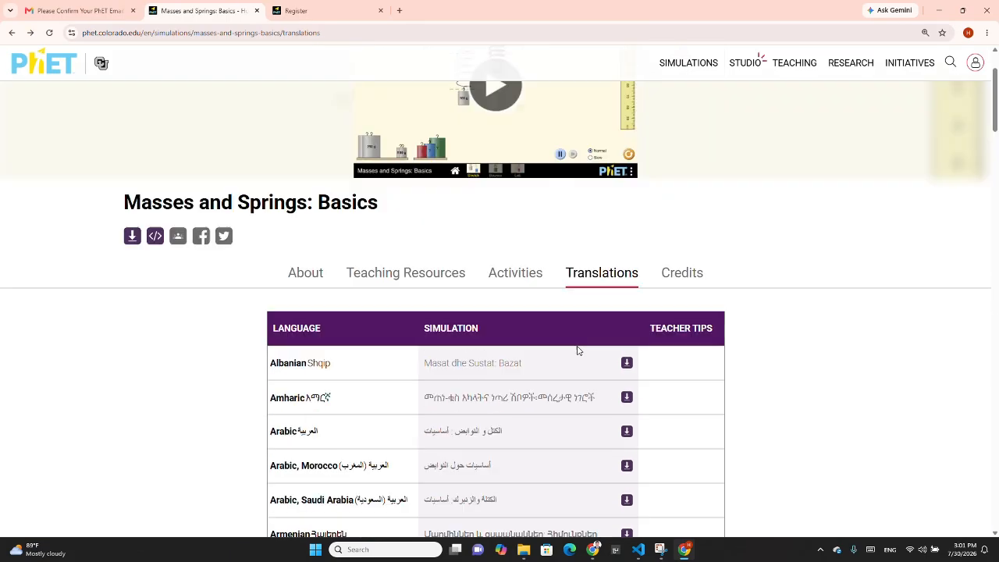
scroll(579, 344, "down", 4)
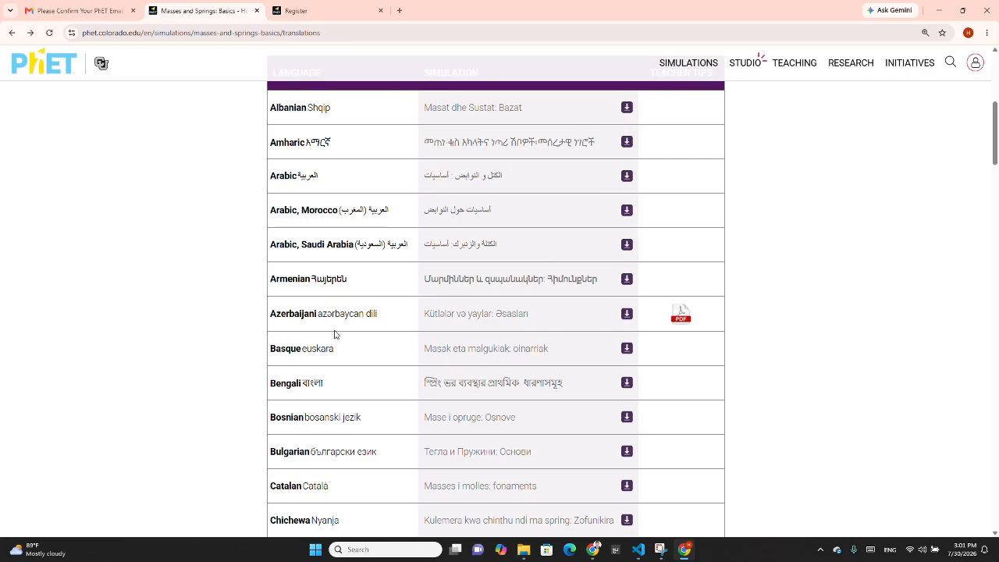
scroll(348, 329, "down", 10)
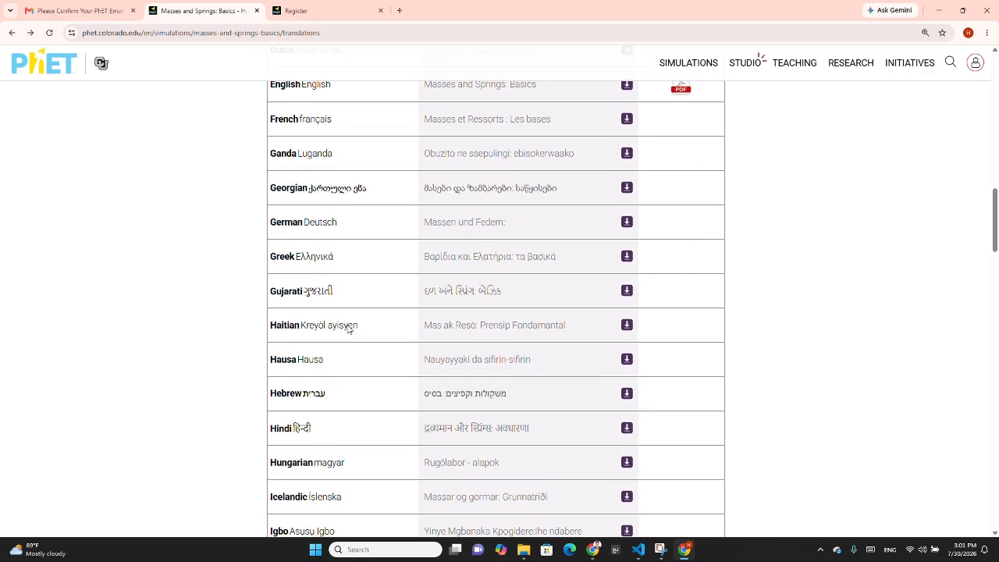
scroll(348, 326, "down", 3)
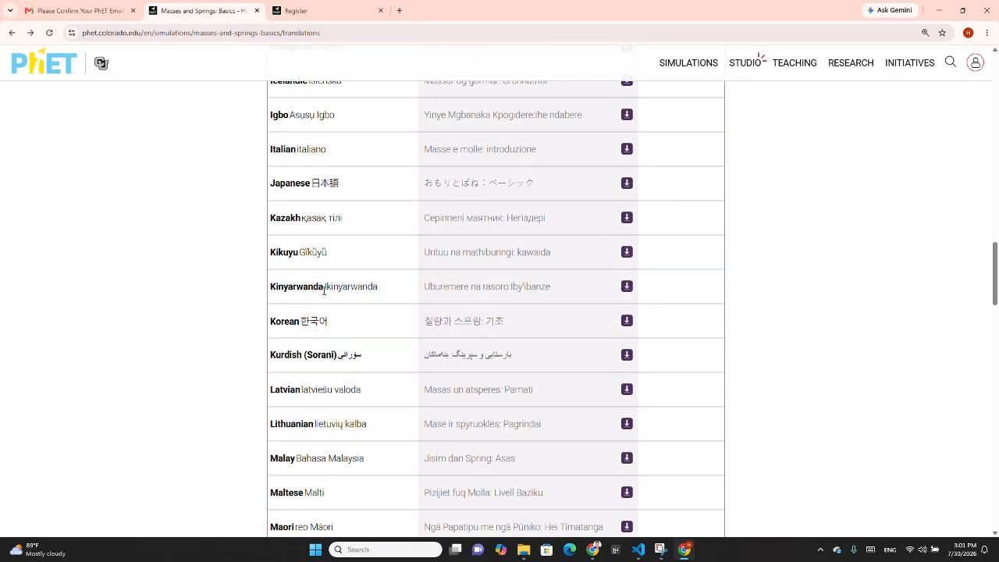
scroll(323, 289, "down", 9)
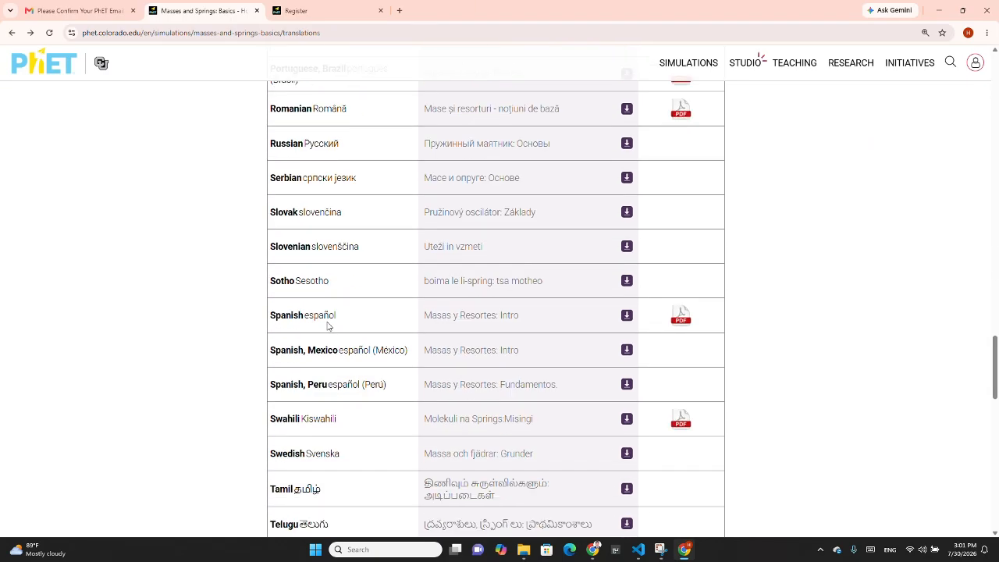
scroll(328, 326, "down", 5)
scroll(327, 326, "up", 20)
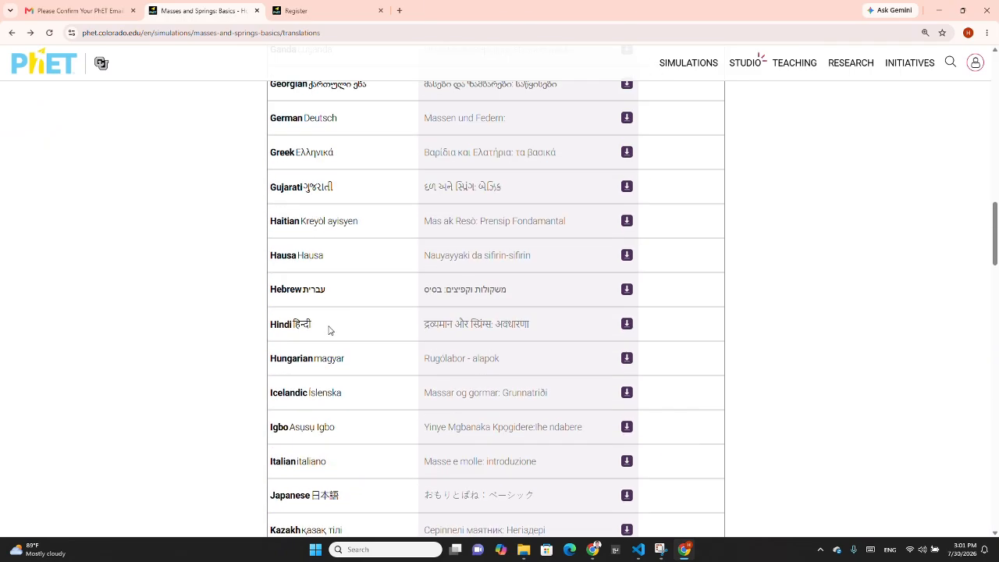
scroll(329, 330, "up", 10)
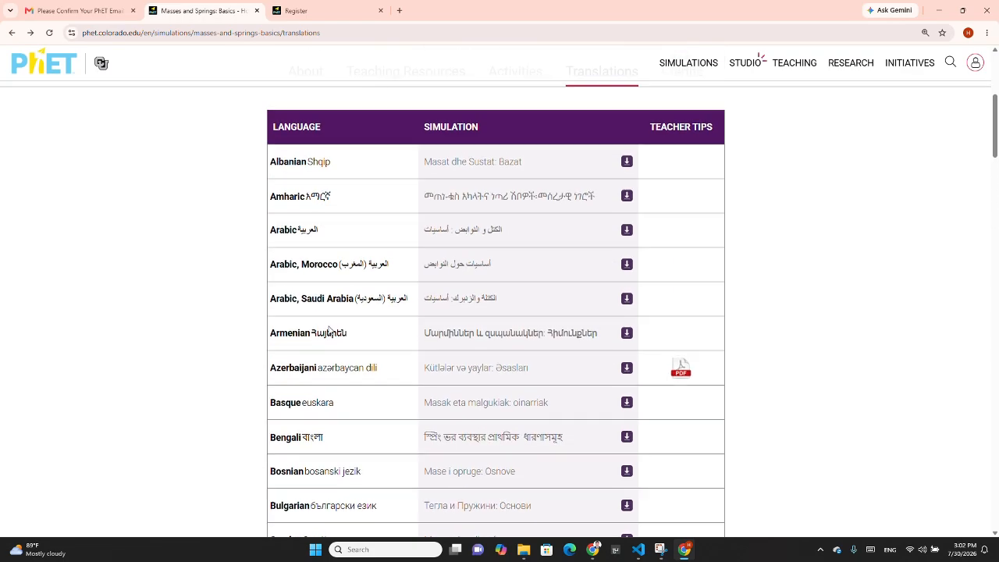
scroll(328, 330, "up", 4)
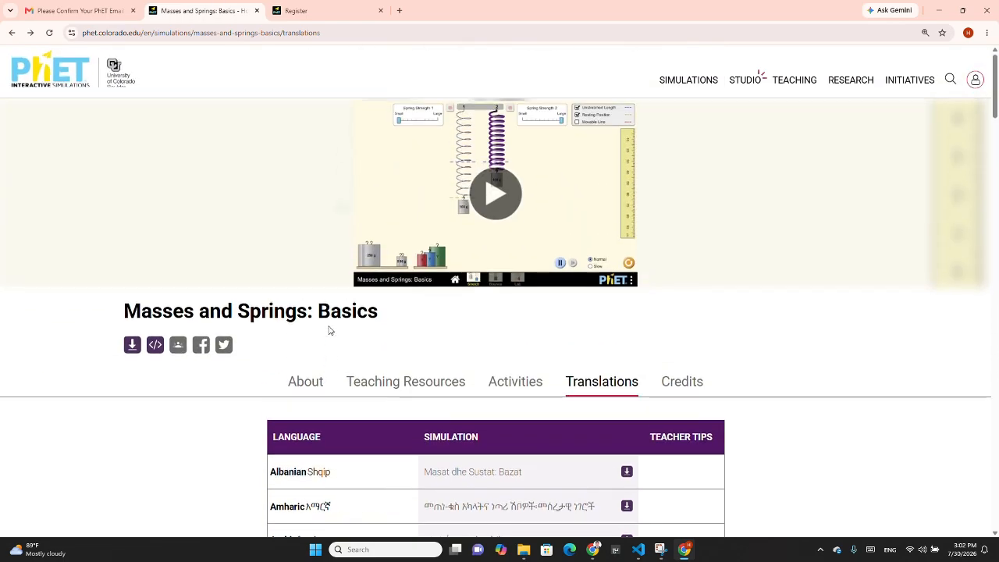
- Open the simulation's Credits section and read the design team and third-party libraries
left_click(685, 381)
scroll(493, 350, "down", 3)
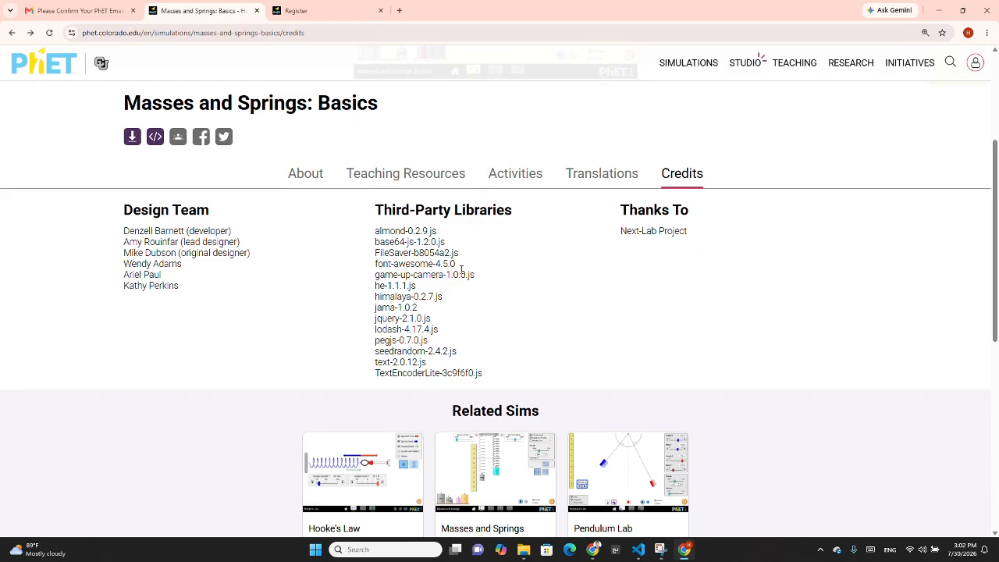
scroll(460, 269, "up", 3)
- Revisit the Activities and Teaching Resources sections, reviewing the Teacher Tips document, Alignment Documents and Related Sims
left_click(517, 382)
scroll(473, 298, "down", 3)
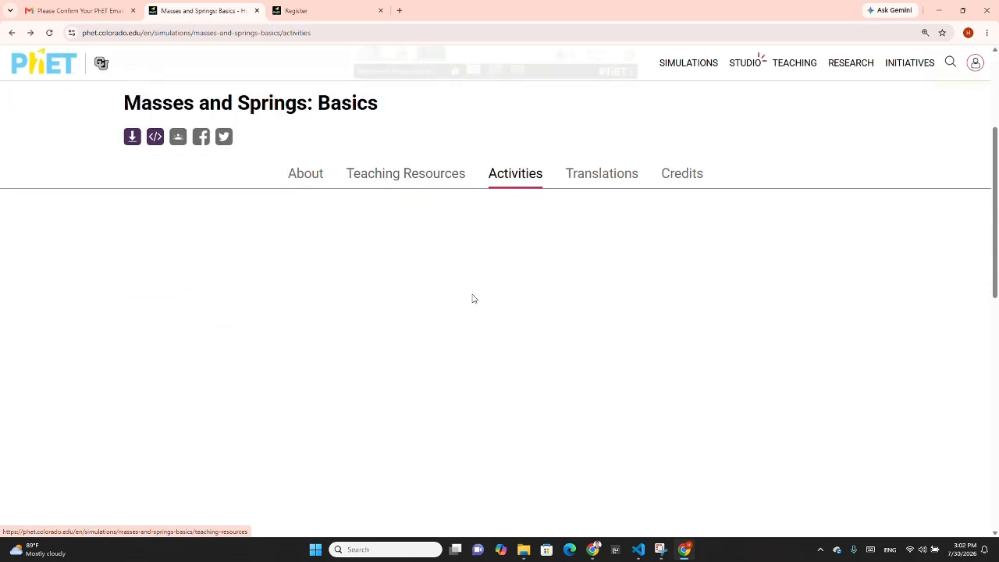
left_click(408, 175)
scroll(459, 356, "down", 3)
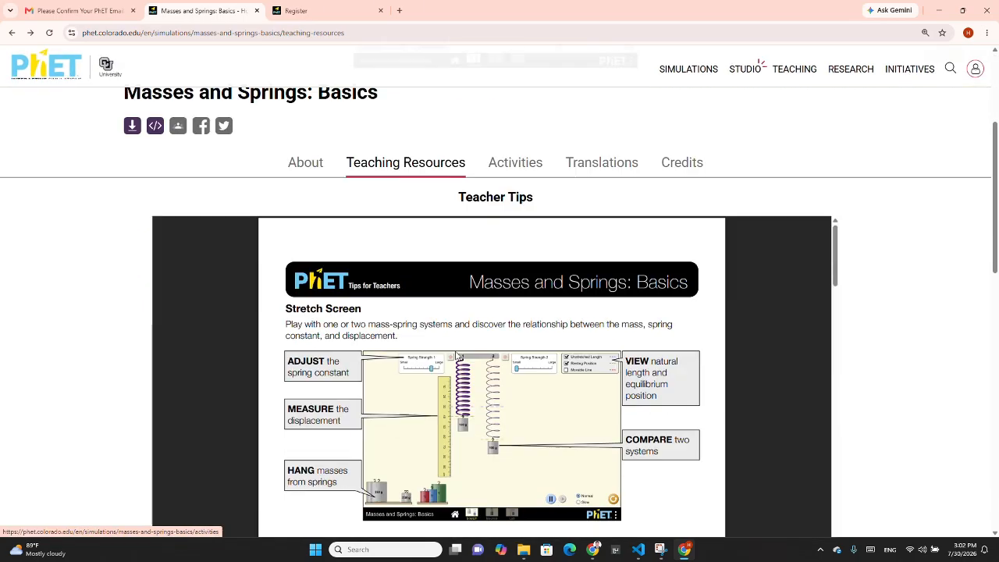
scroll(458, 354, "down", 1)
scroll(744, 374, "down", 15)
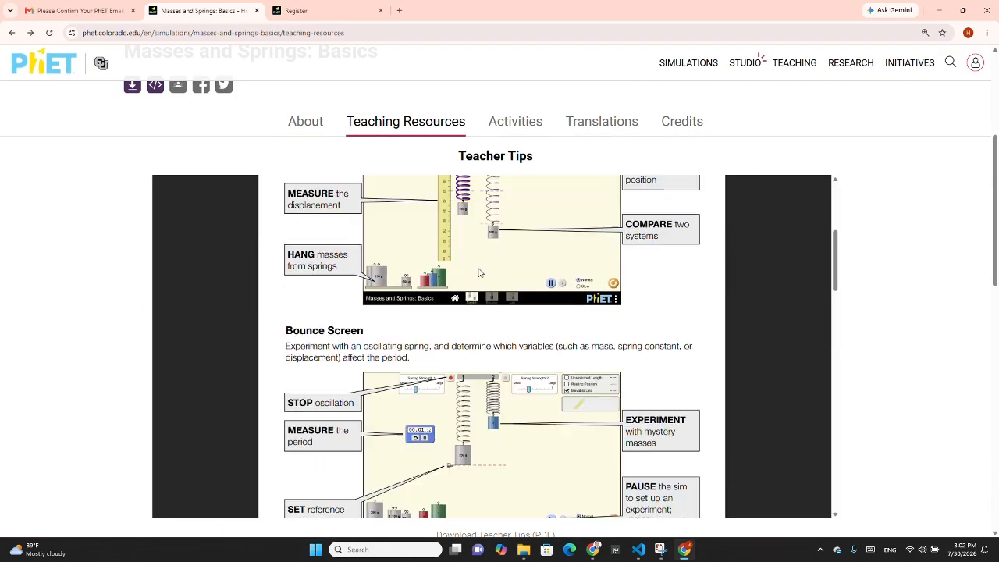
scroll(744, 374, "down", 10)
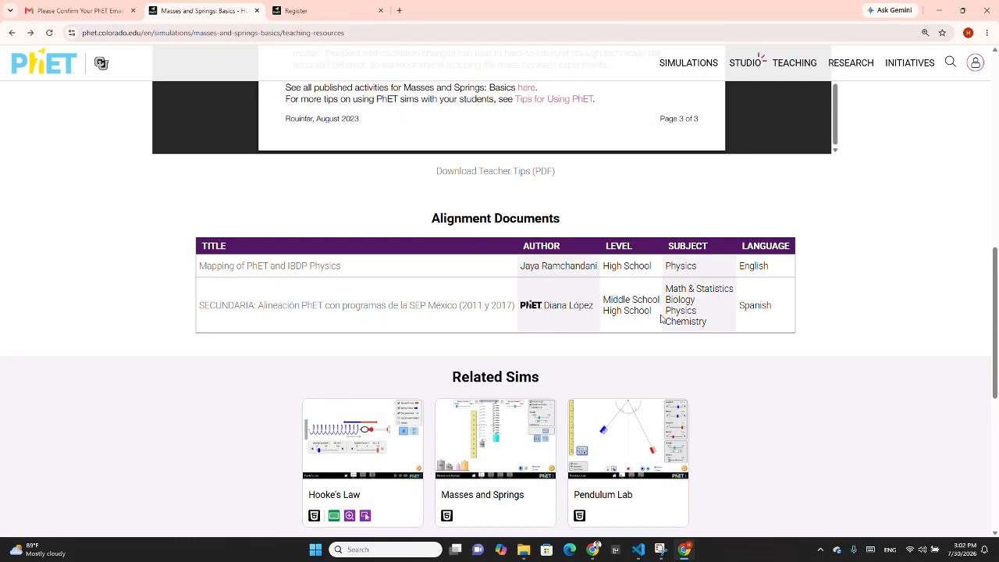
scroll(508, 352, "down", 3)
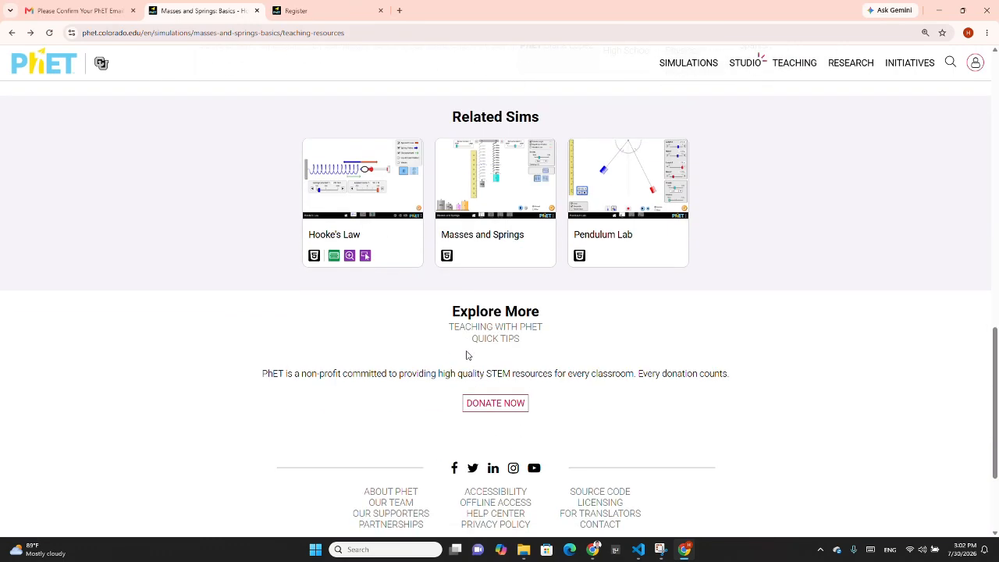
scroll(467, 355, "up", 1)
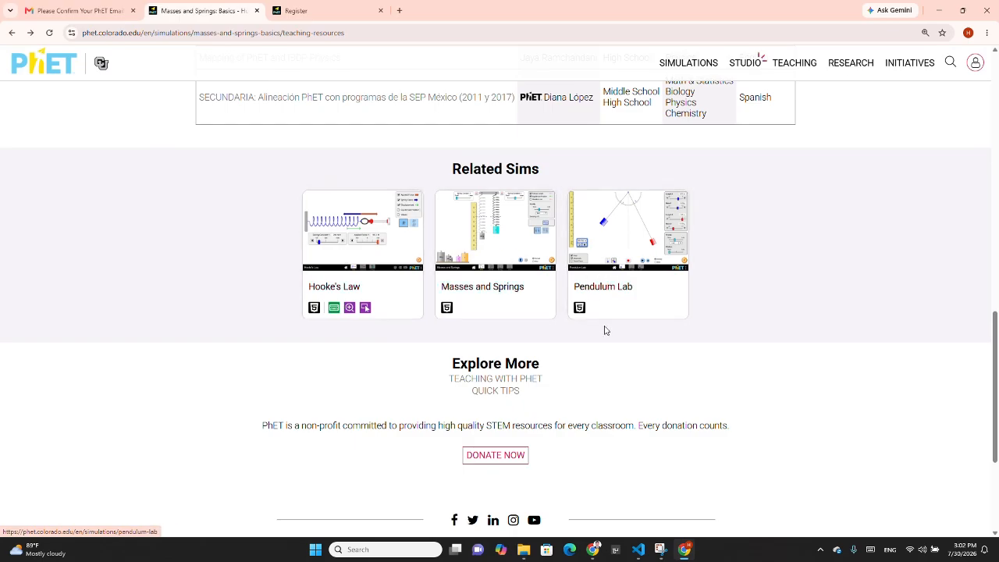
- Open the filter page of the HTML5 simulations catalogue and look over its subject filters
scroll(593, 304, "up", 15)
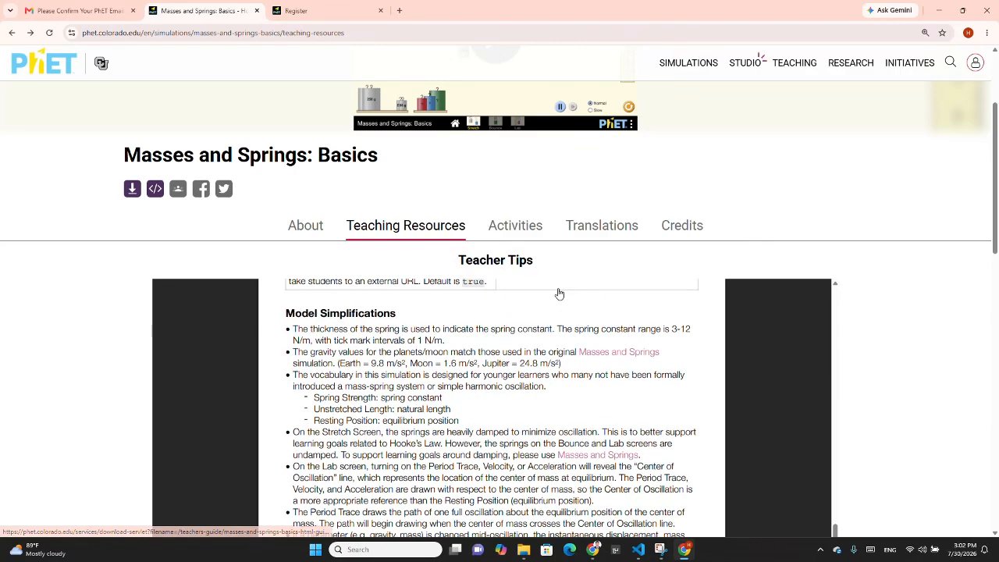
scroll(559, 293, "up", 5)
mouse_move(676, 75)
left_click(676, 96)
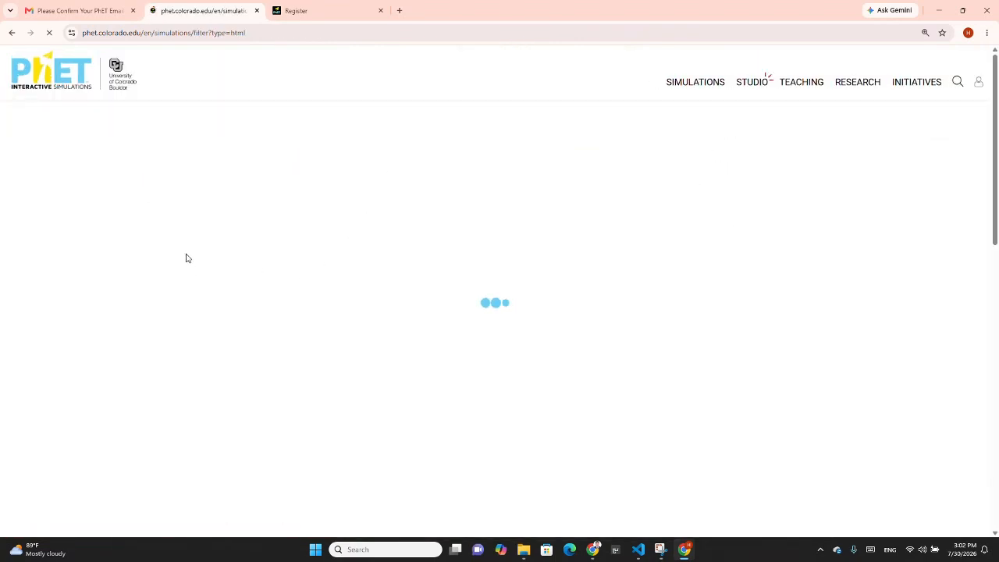
scroll(192, 300, "down", 3)
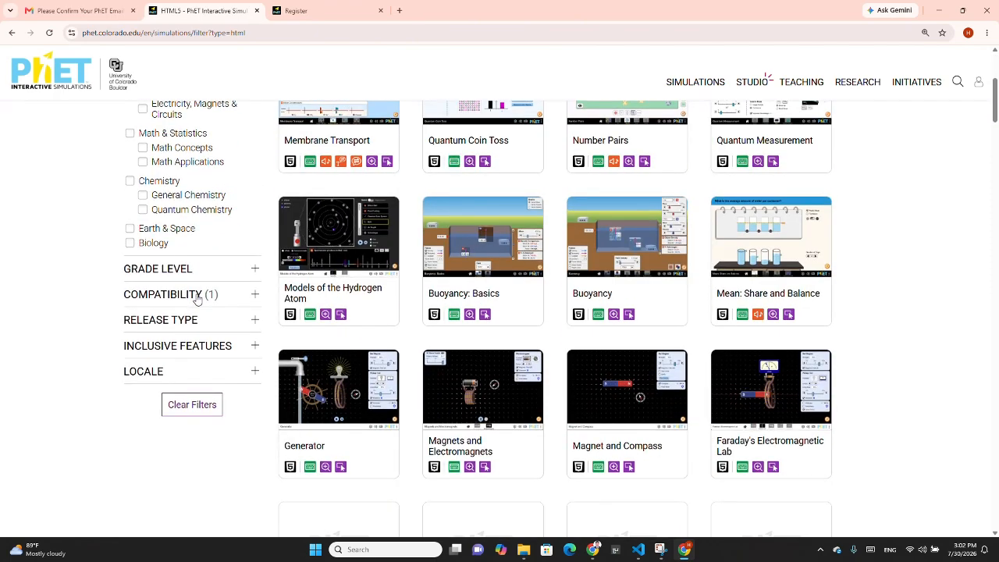
scroll(165, 269, "up", 1)
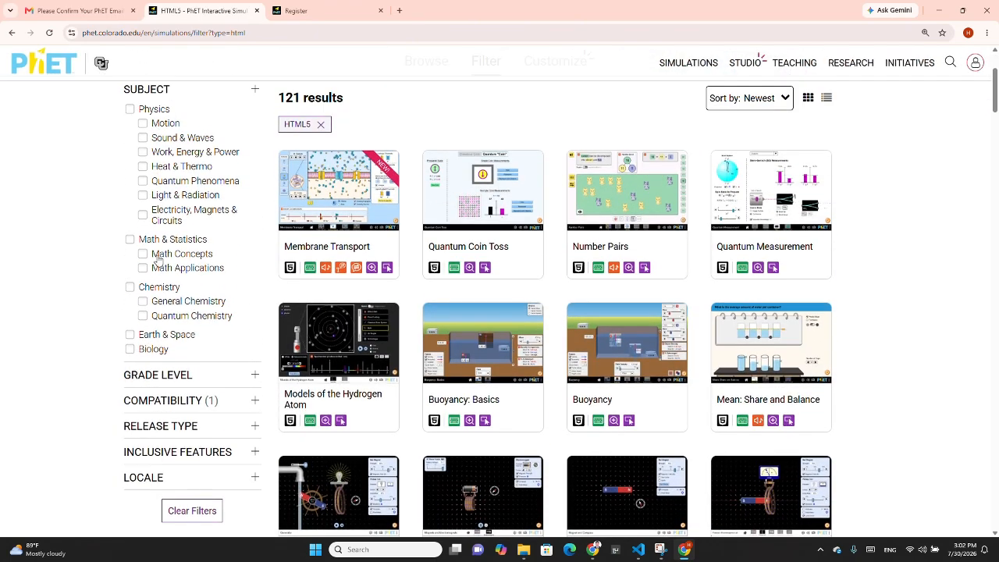
- Filter the simulations by Math & Statistics and exclude Math Applications, keeping only Math Concepts
left_click(130, 240)
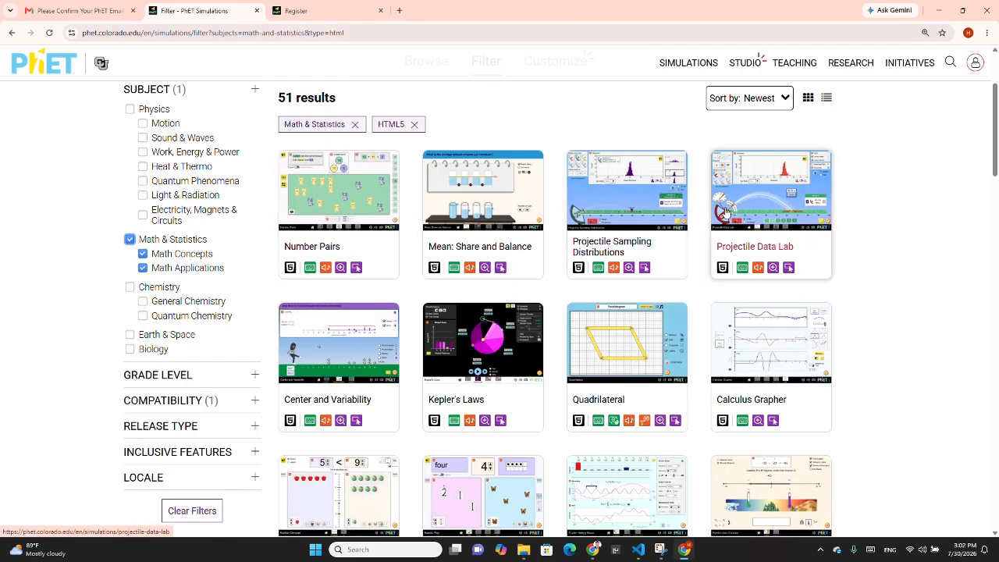
scroll(796, 216, "down", 3)
scroll(488, 224, "up", 3)
scroll(134, 174, "up", 3)
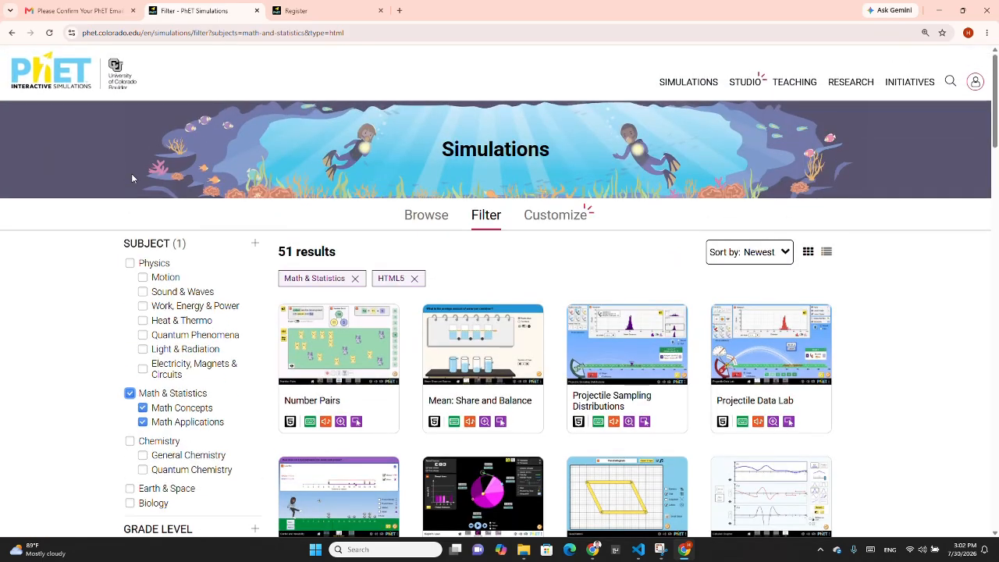
scroll(138, 336, "down", 2)
left_click(151, 268)
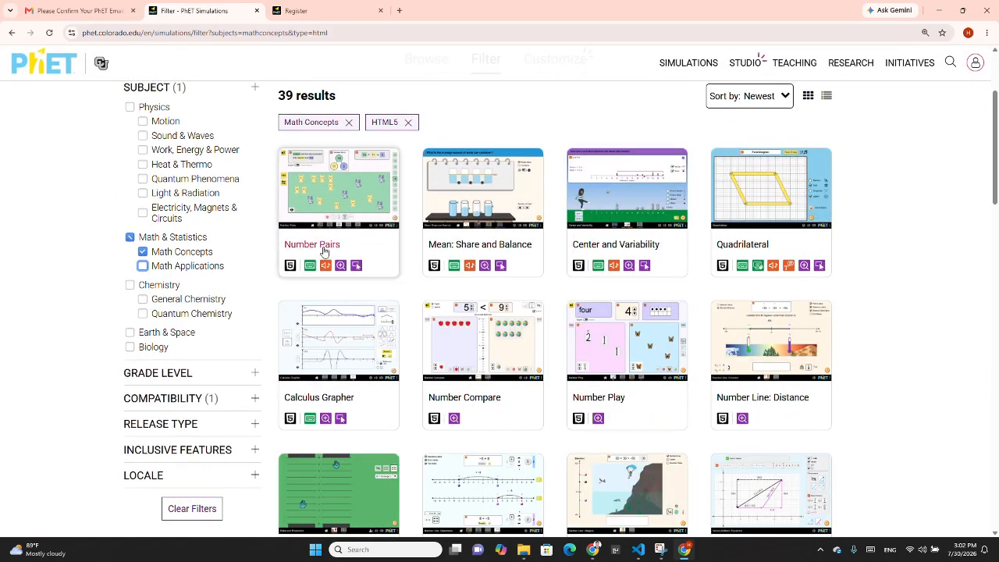
- Open the Number Pairs simulation's page, run the simulation and select its Ten screen
left_click(358, 206)
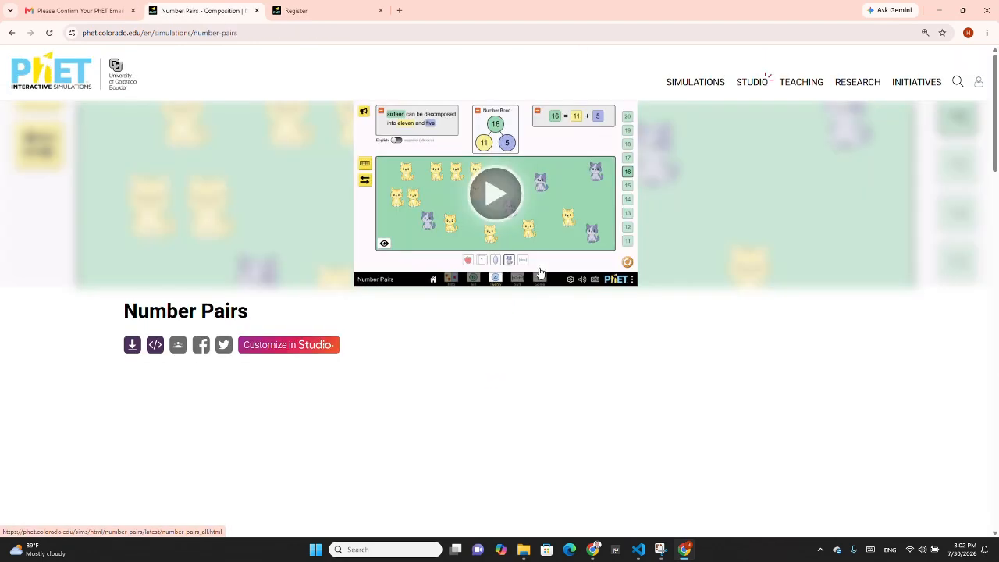
left_click(461, 180)
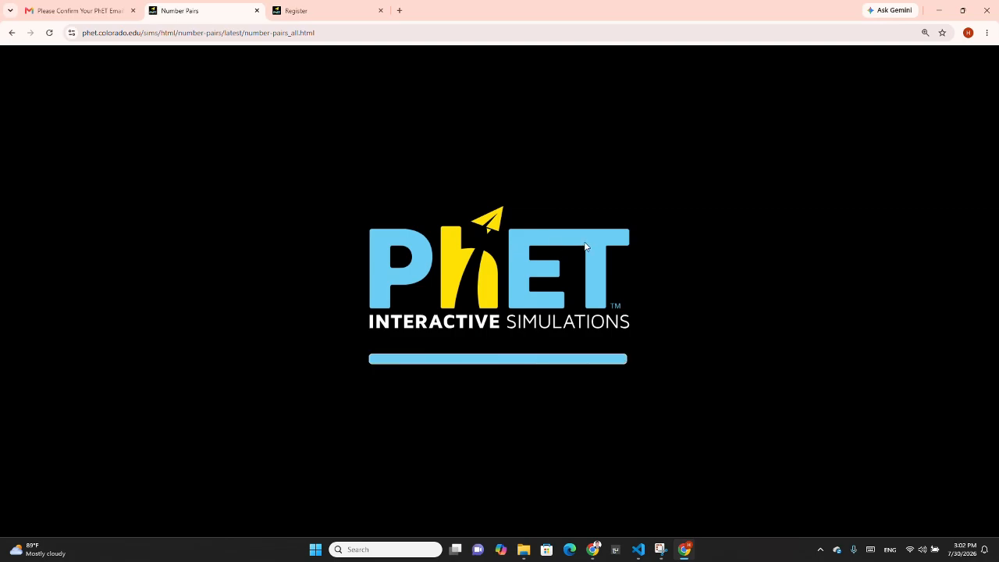
left_click(483, 249)
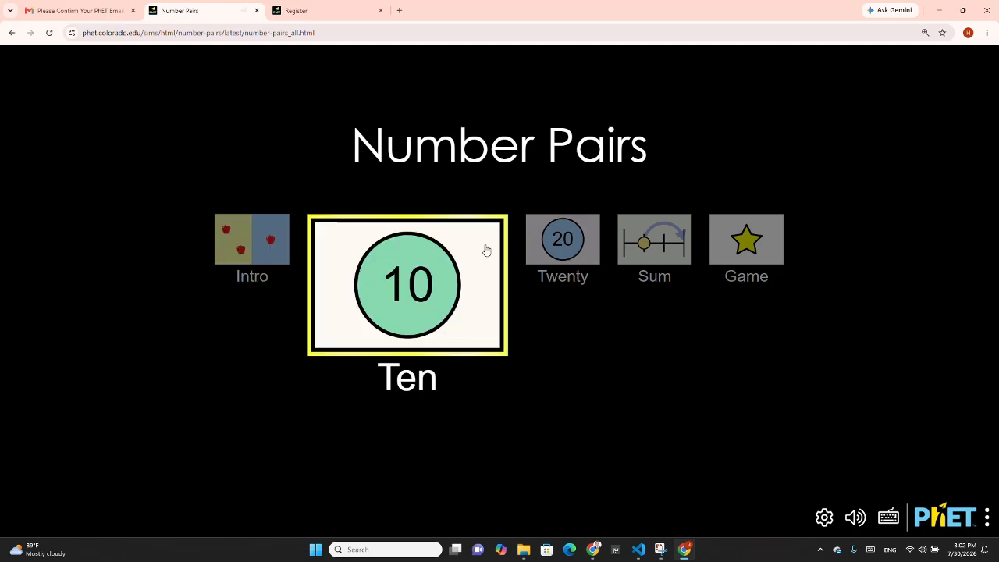
- Preview the Twenty, Sum and Game screens of Number Pairs, and open the Intro screen
left_click(561, 242)
left_click(657, 260)
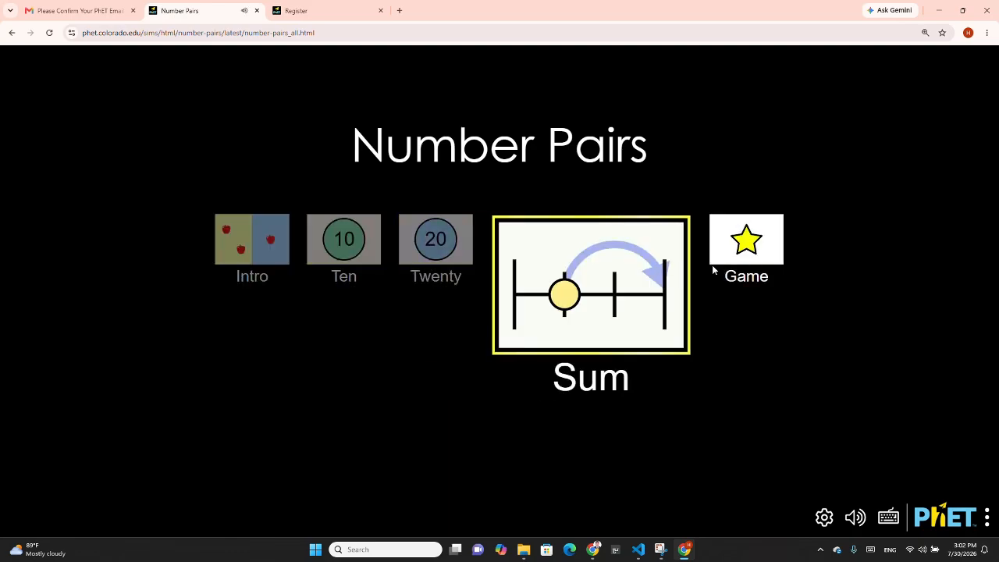
left_click(752, 256)
left_click(269, 255)
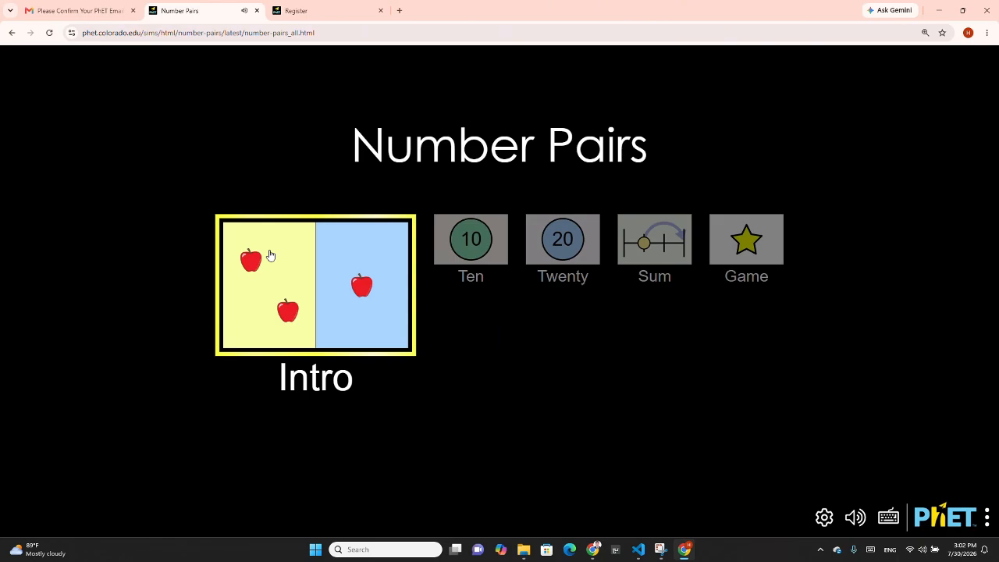
left_click(316, 308)
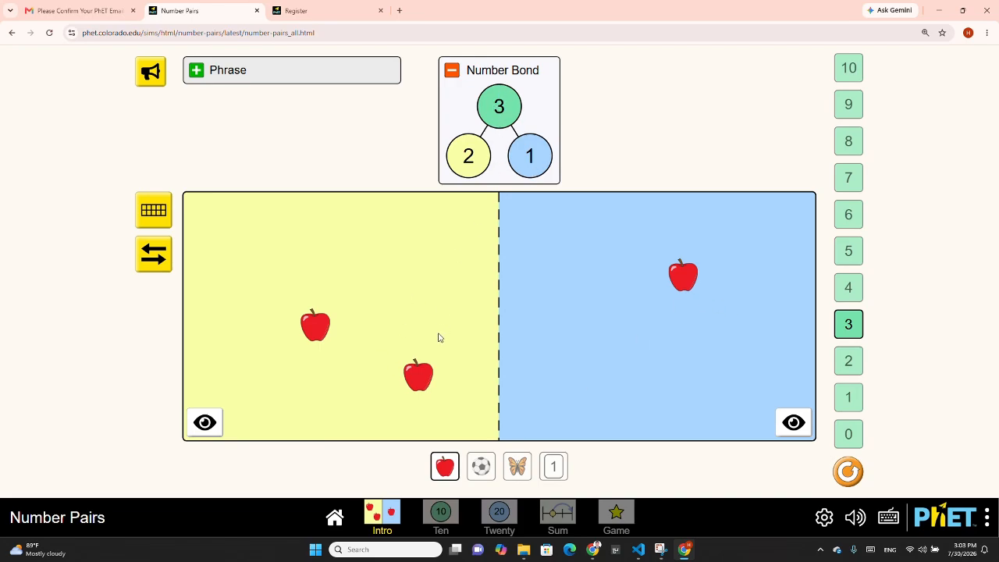
- Move the lower apple slightly within the yellow area and raise the total number stepwise from 5 to 10
mouse_move(418, 376)
left_mouse_down()
mouse_move(538, 372)
mouse_move(412, 371)
left_mouse_up()
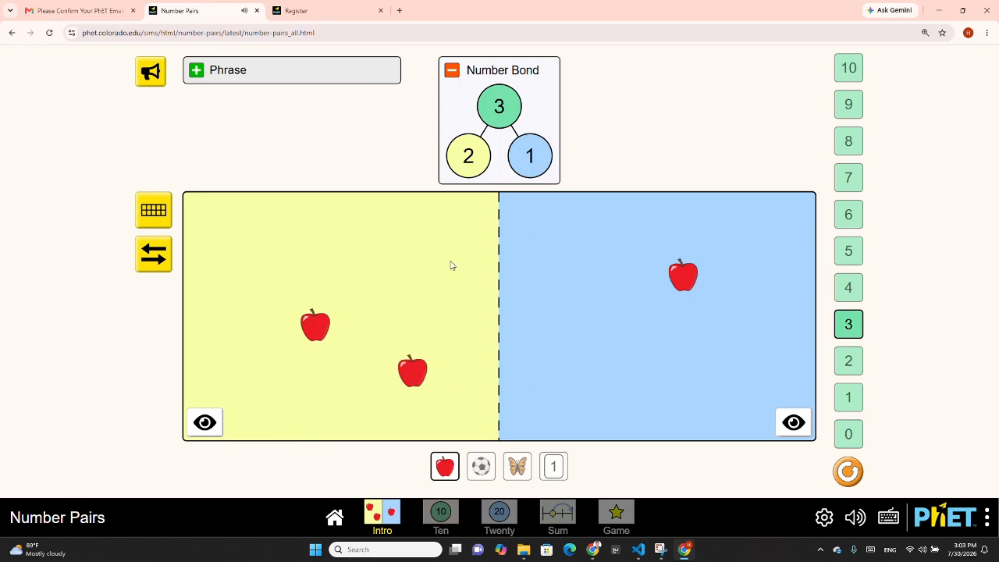
left_click(849, 252)
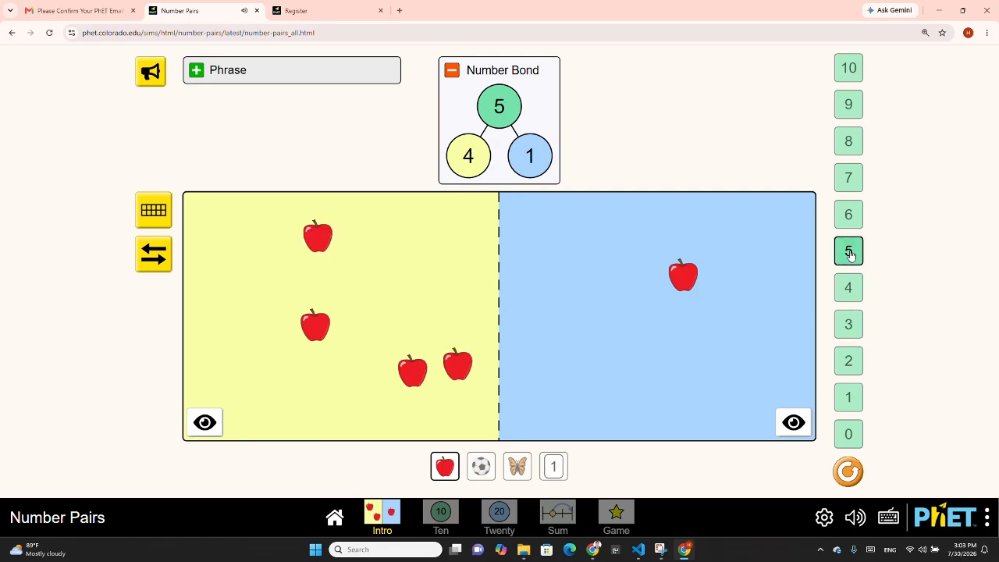
left_click(849, 215)
left_click(858, 179)
left_click(849, 141)
left_click(849, 105)
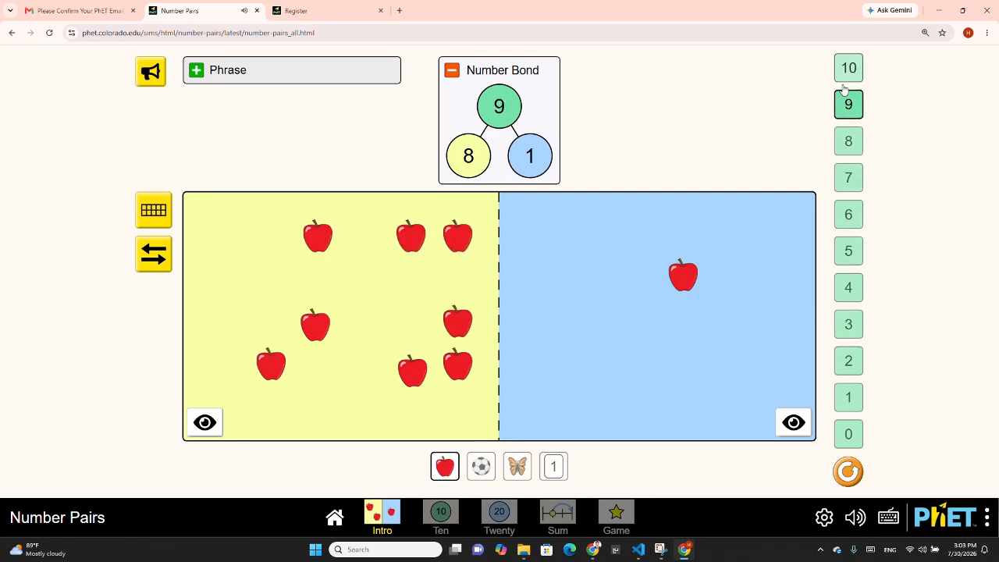
left_click(845, 72)
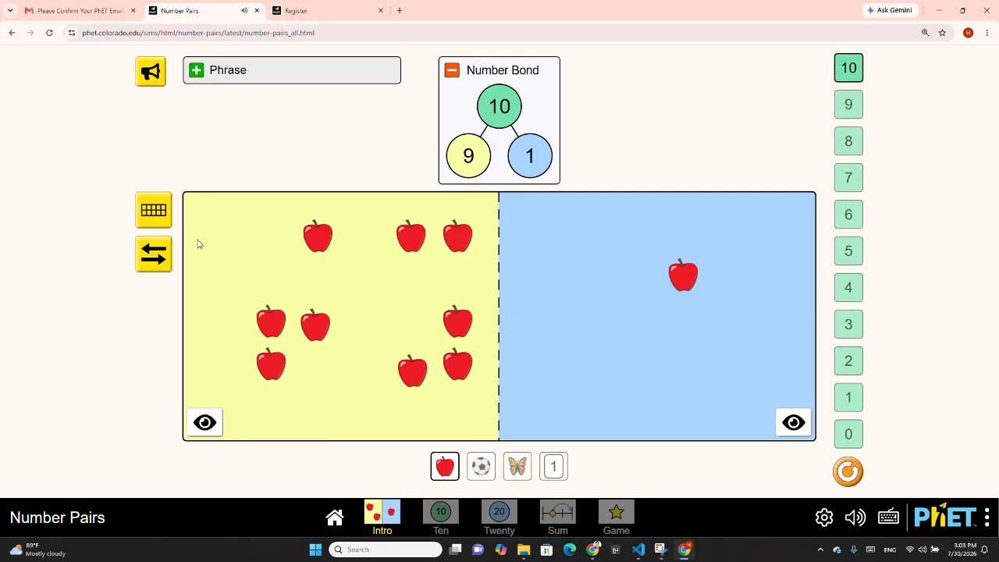
- Show the decomposition phrase and organize the apples into rows with the yellow and blue addends swapped
left_click(231, 78)
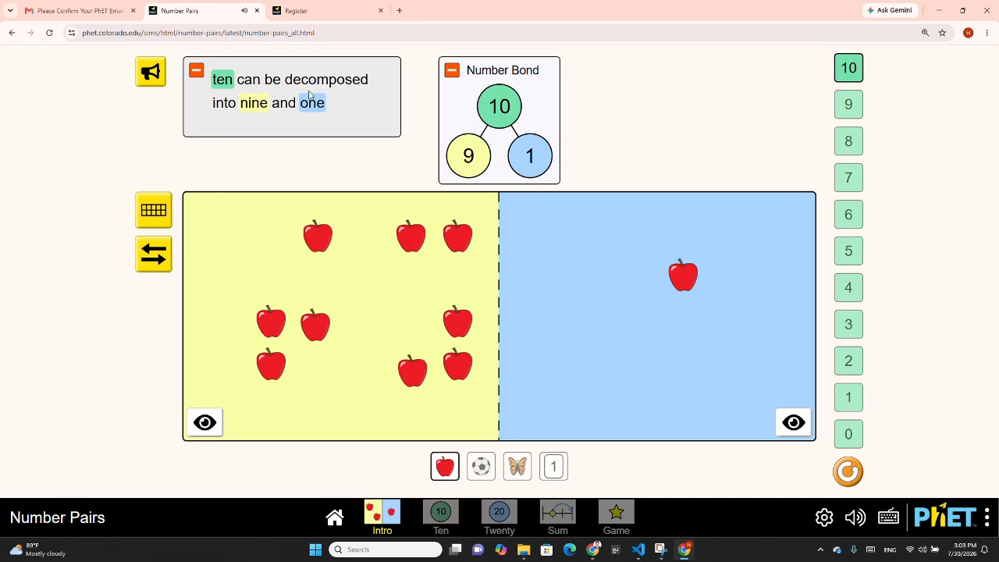
left_click(148, 219)
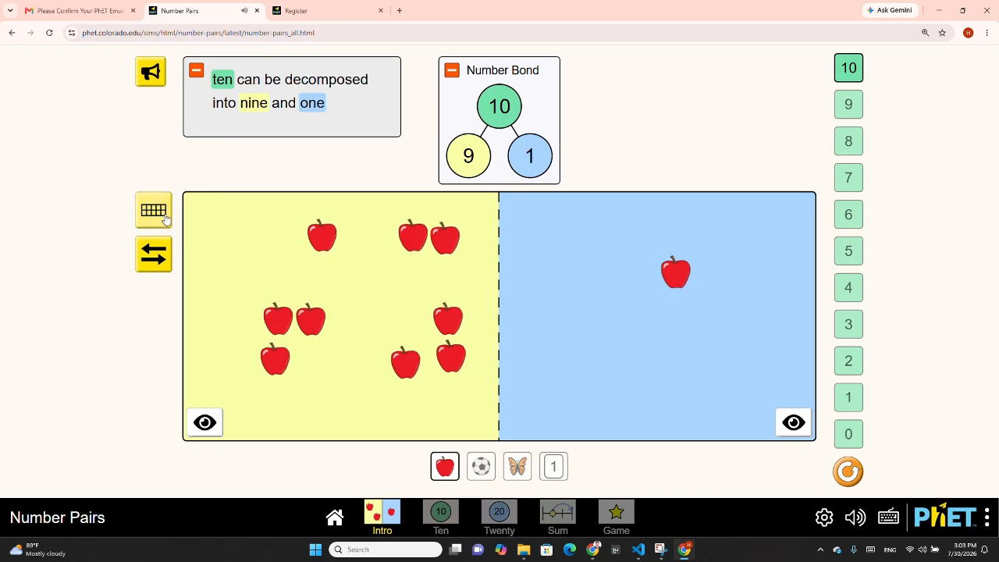
left_click(153, 251)
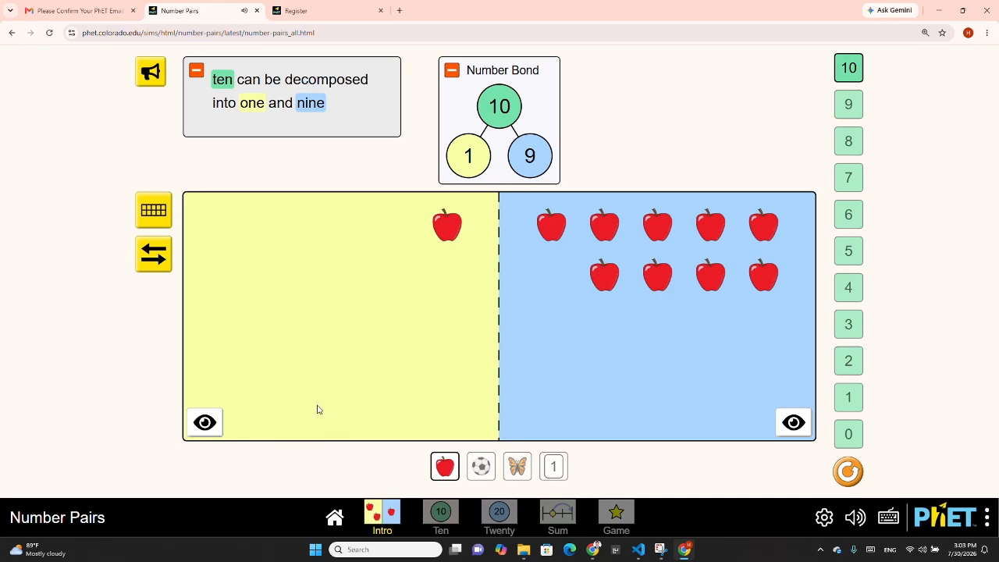
- Hide and reveal the yellow addend, and try butterflies and soccer balls before changing the counted objects to number 1 cards
left_click(204, 422)
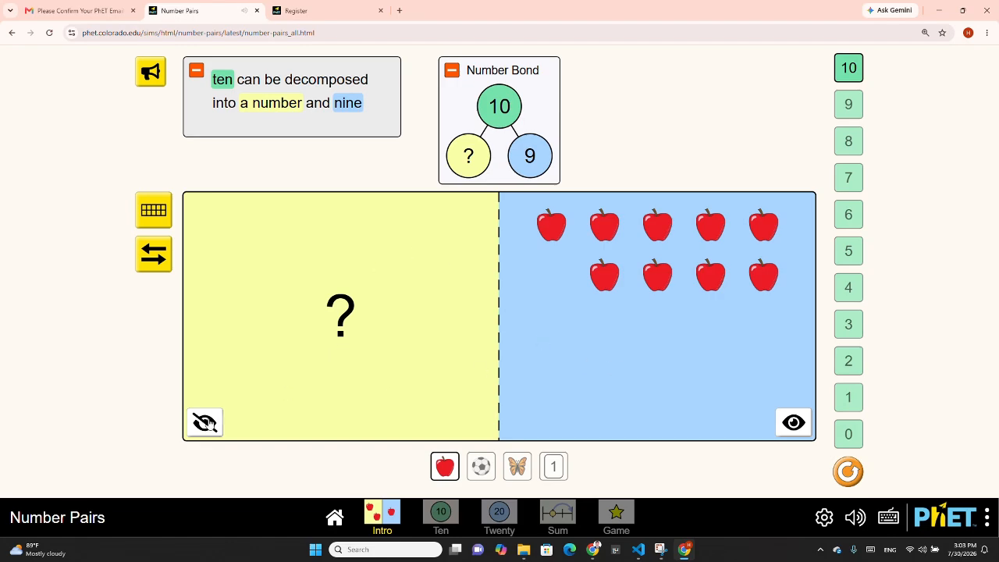
left_click(206, 422)
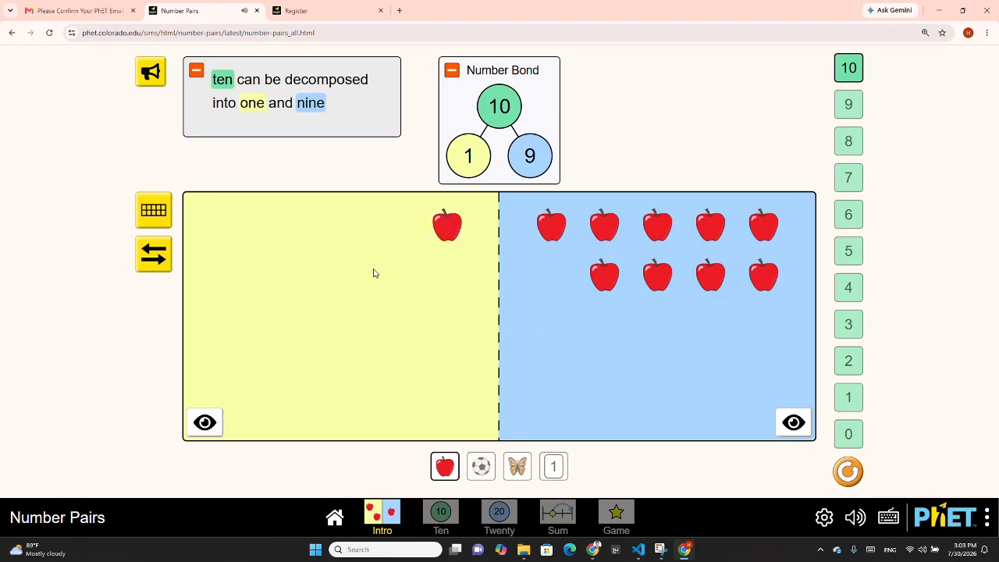
left_click(516, 468)
left_click(488, 474)
left_click(552, 468)
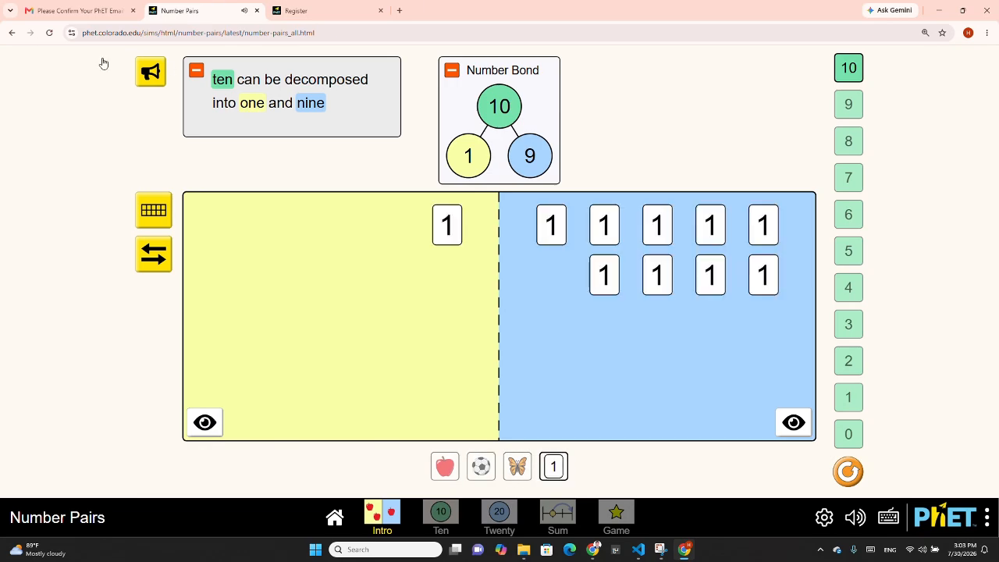
- Return to the Number Pairs simulation page and look over the Teaching options and the About section
left_click(10, 33)
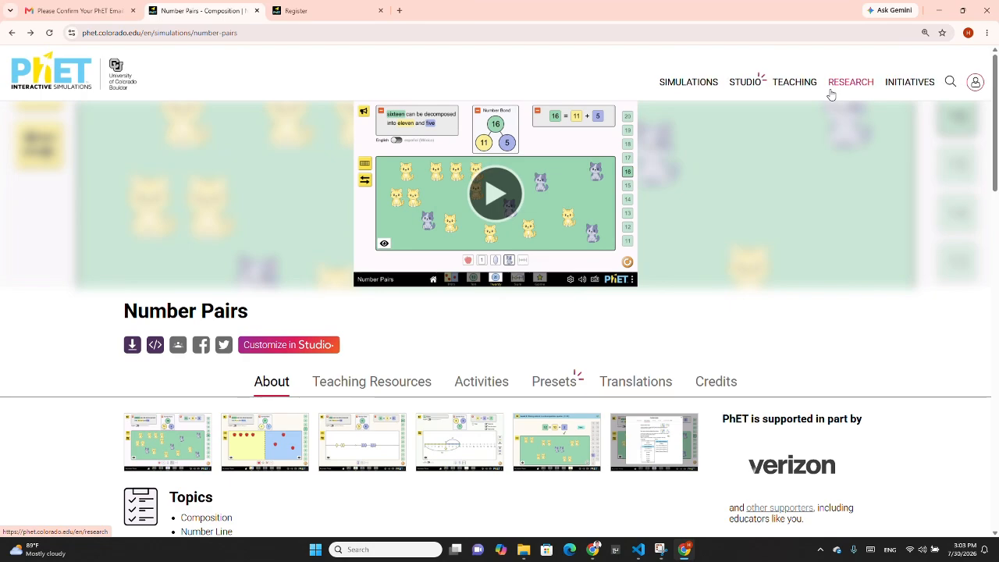
mouse_move(741, 86)
mouse_move(784, 87)
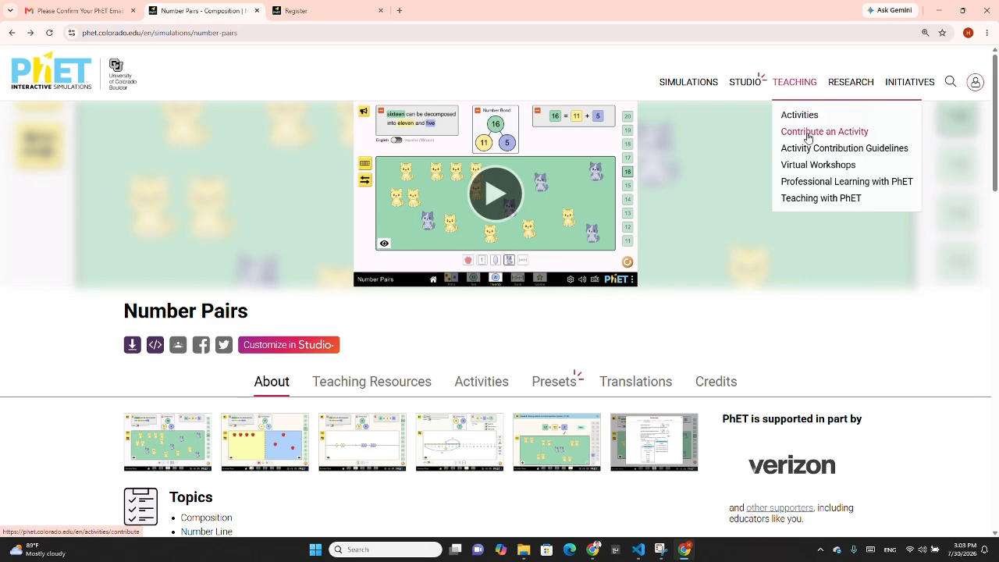
scroll(495, 248, "down", 3)
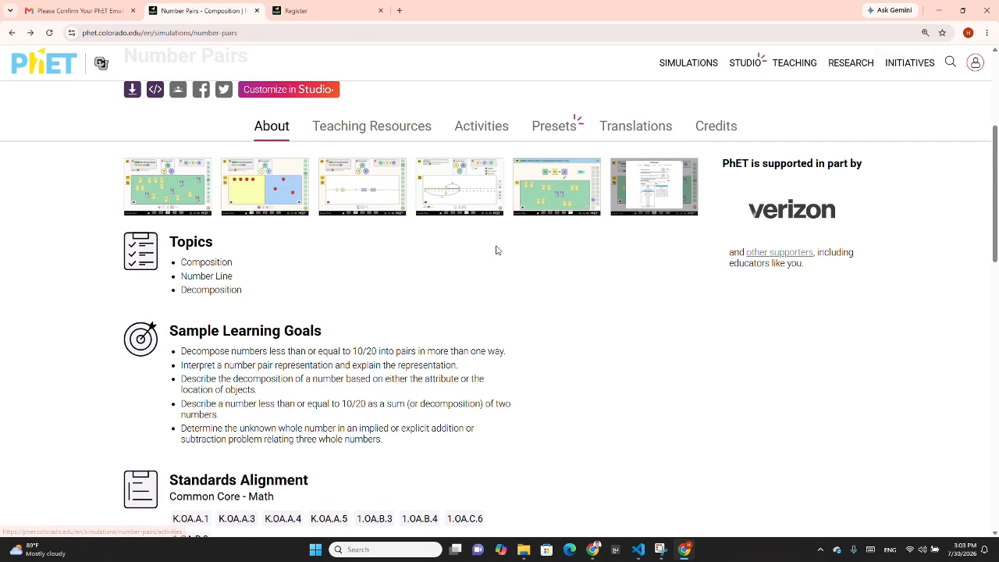
scroll(761, 155, "up", 3)
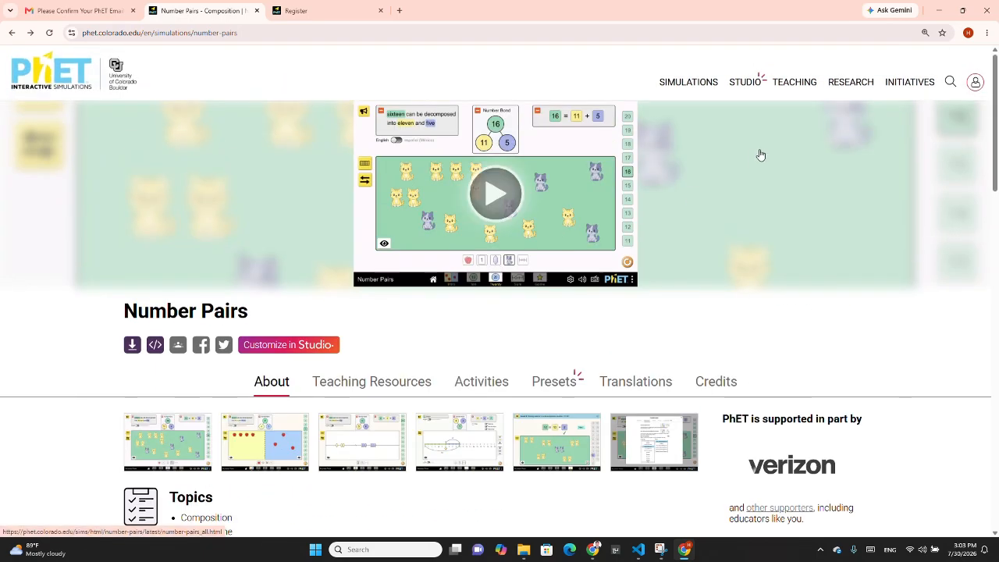
- Open PhET's Research page and skim its content, and bring up the Register page that is already open
left_click(850, 93)
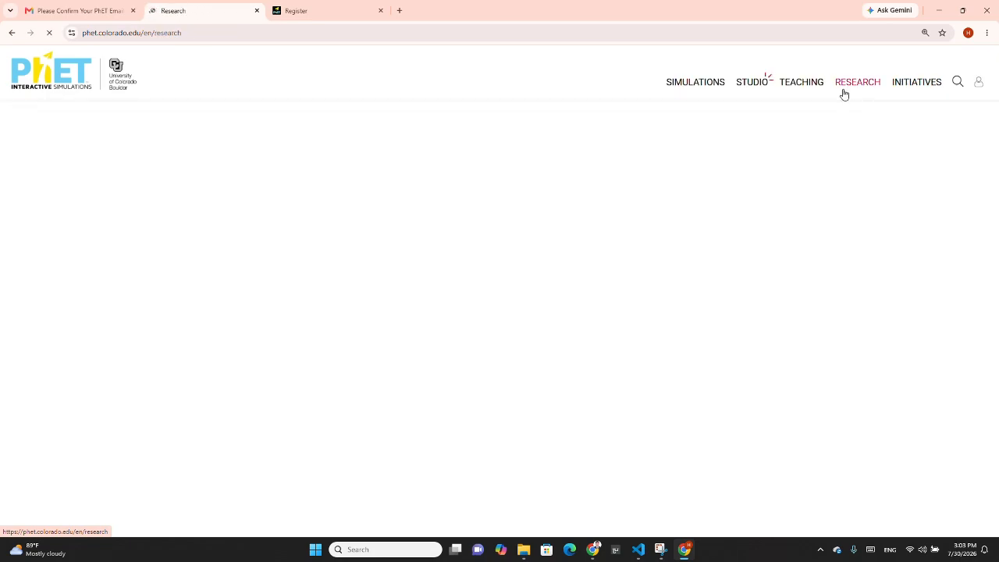
scroll(512, 305, "down", 4)
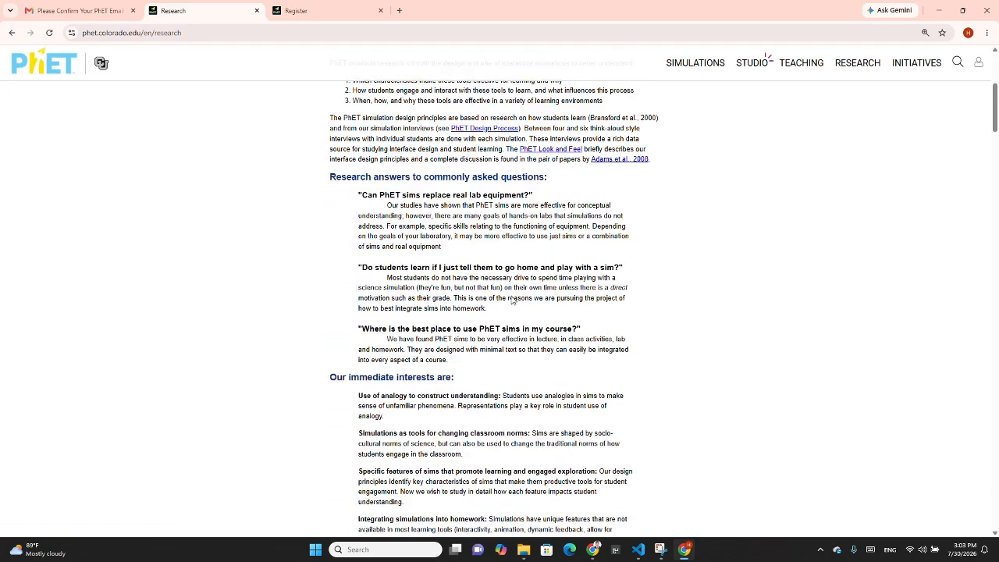
scroll(512, 301, "up", 5)
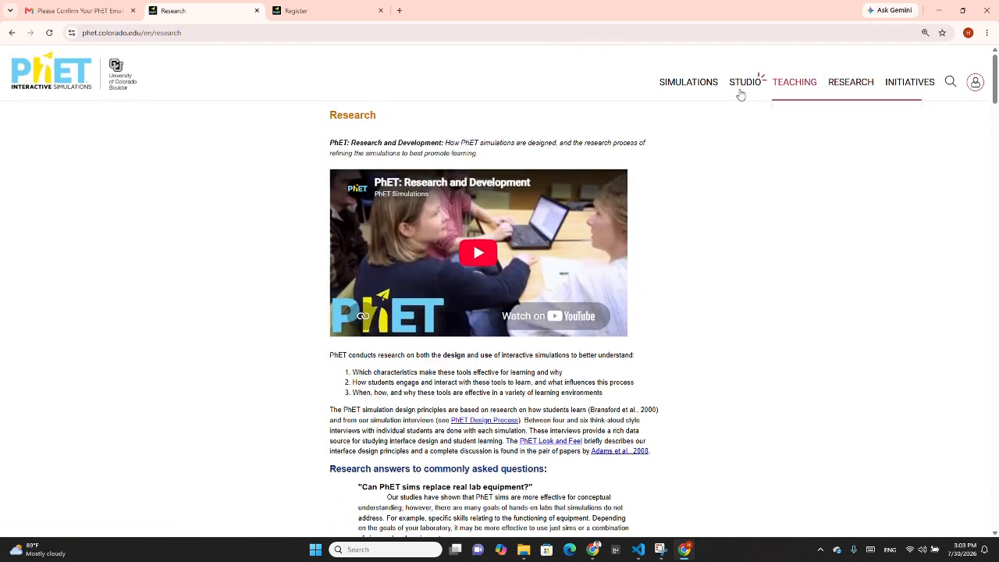
mouse_move(700, 89)
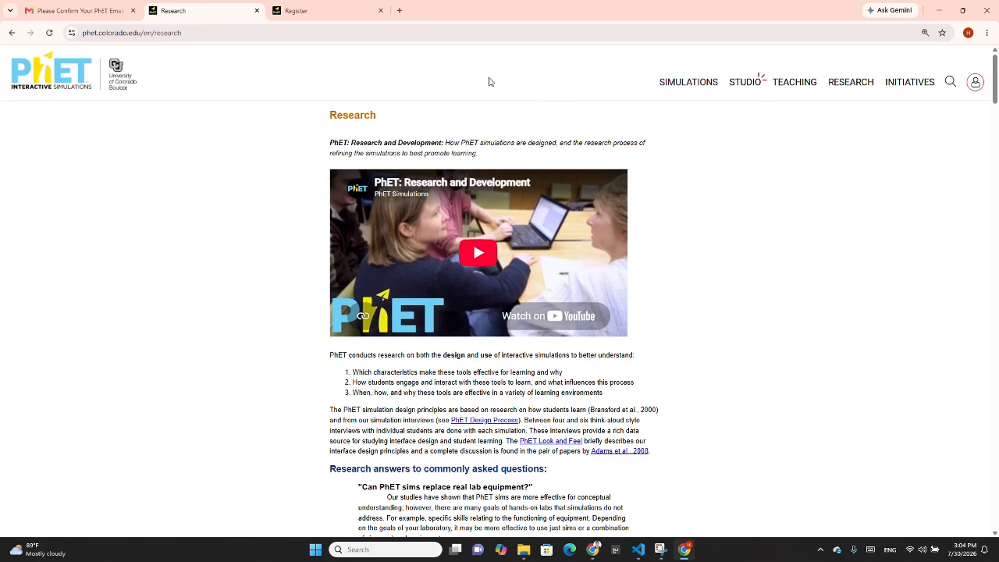
left_click(303, 10)
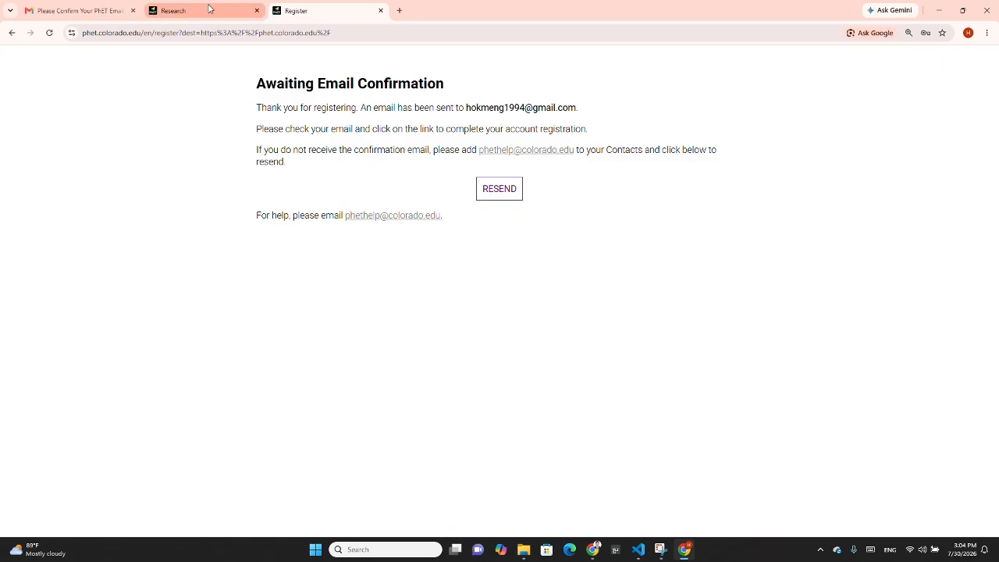